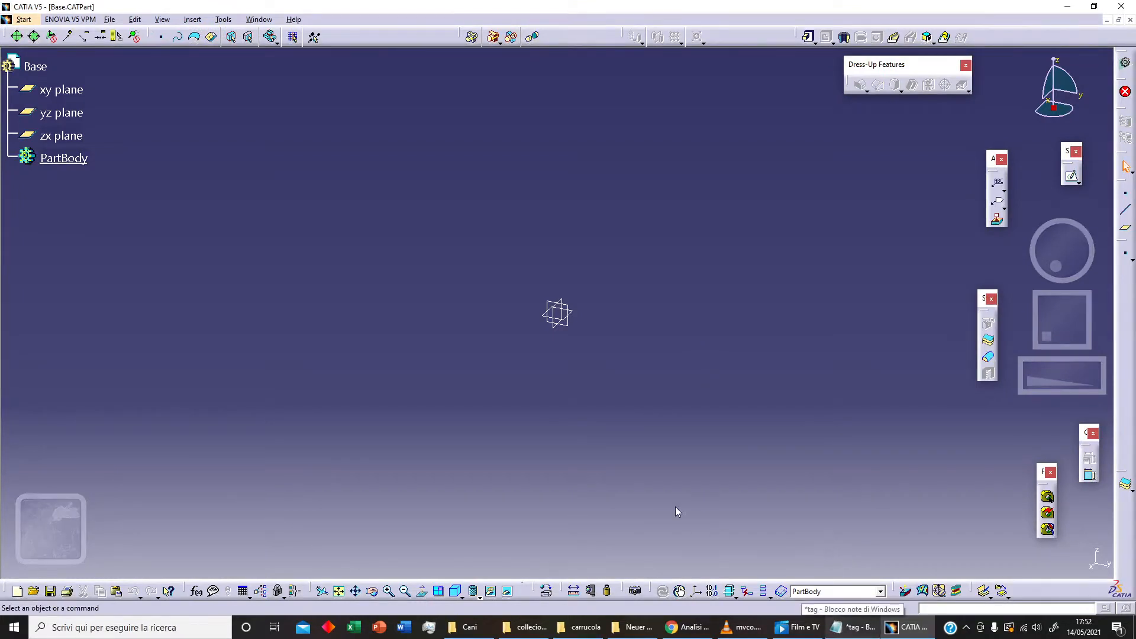
Start a sketch on the yz plane and draw a small circle away from the origin, in the positive H and V quadrant
{"action": "left_click", "coordinate": [568, 324]}
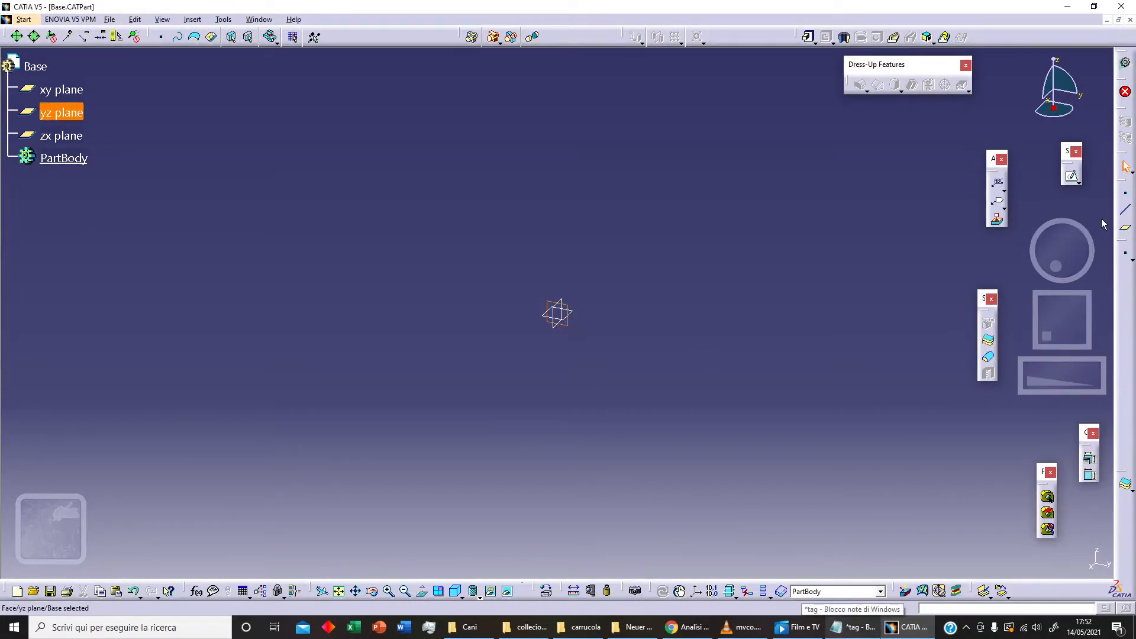
{"action": "left_click", "coordinate": [1072, 176]}
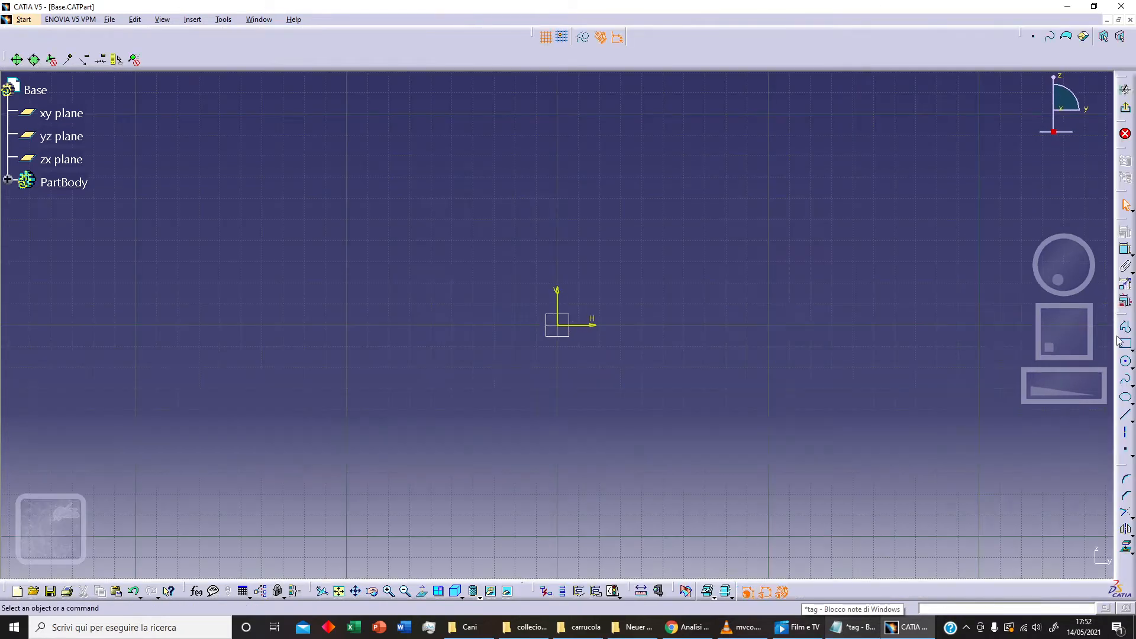
{"action": "left_click", "coordinate": [1126, 363]}
{"action": "left_click", "coordinate": [730, 300]}
{"action": "left_click", "coordinate": [749, 282]}
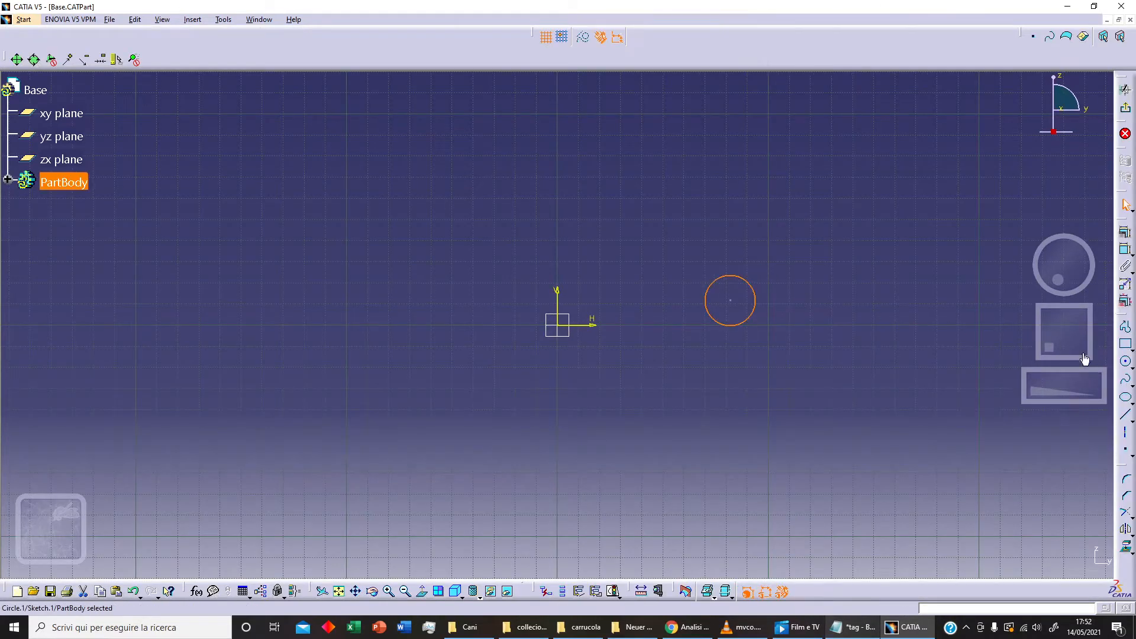
Draw a circle about 48 mm in diameter above the first one and another about 11 mm in diameter above that
{"action": "left_click", "coordinate": [1126, 363]}
{"action": "left_click", "coordinate": [724, 205]}
{"action": "left_click", "coordinate": [773, 206]}
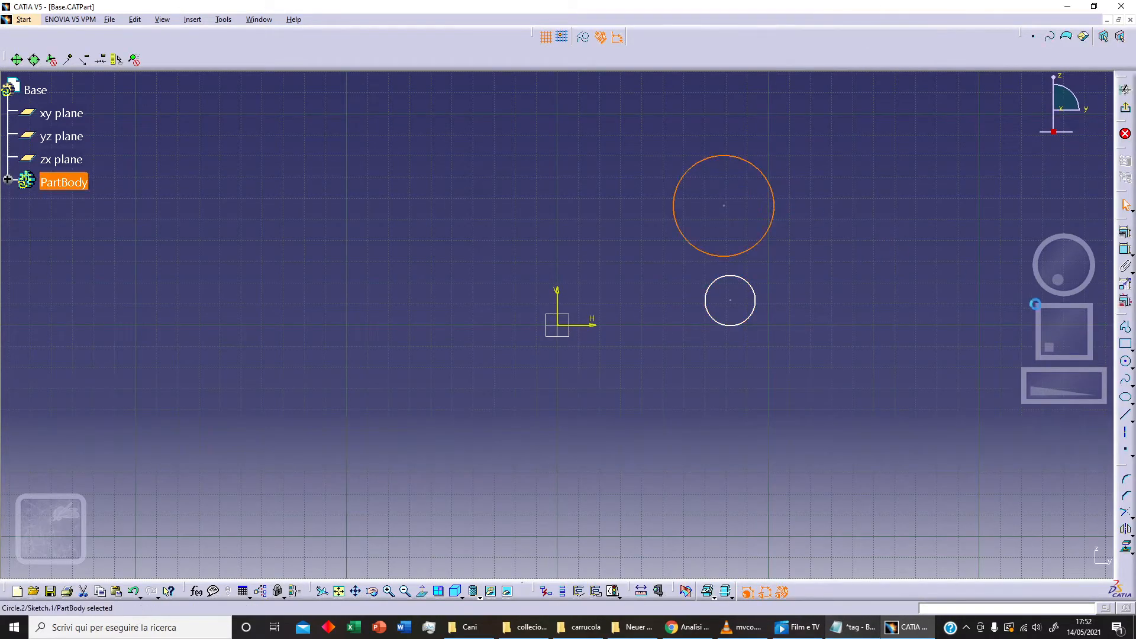
{"action": "left_click", "coordinate": [1126, 363]}
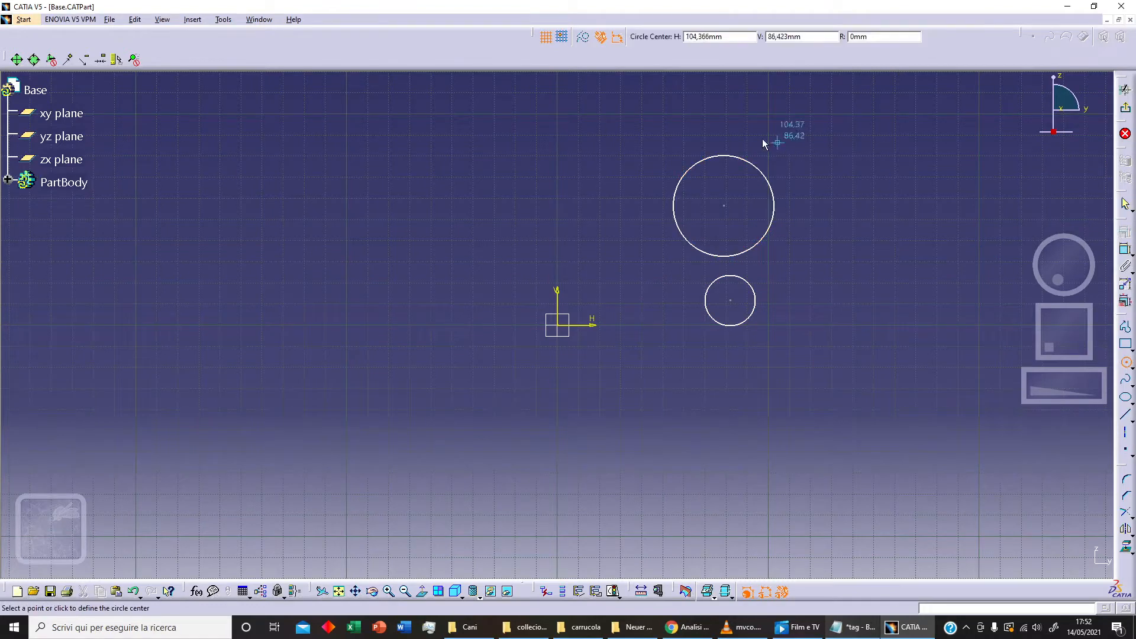
{"action": "left_click", "coordinate": [716, 117]}
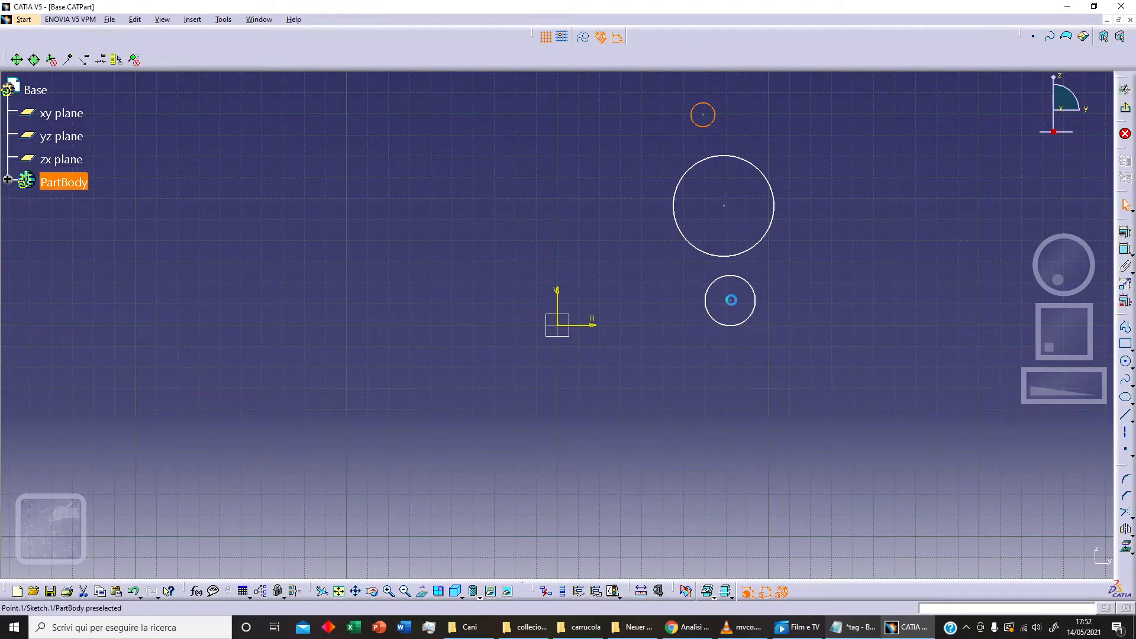
Constrain the centre of the lowest circle to be coincident with the sketch origin
{"action": "left_click", "coordinate": [731, 299]}
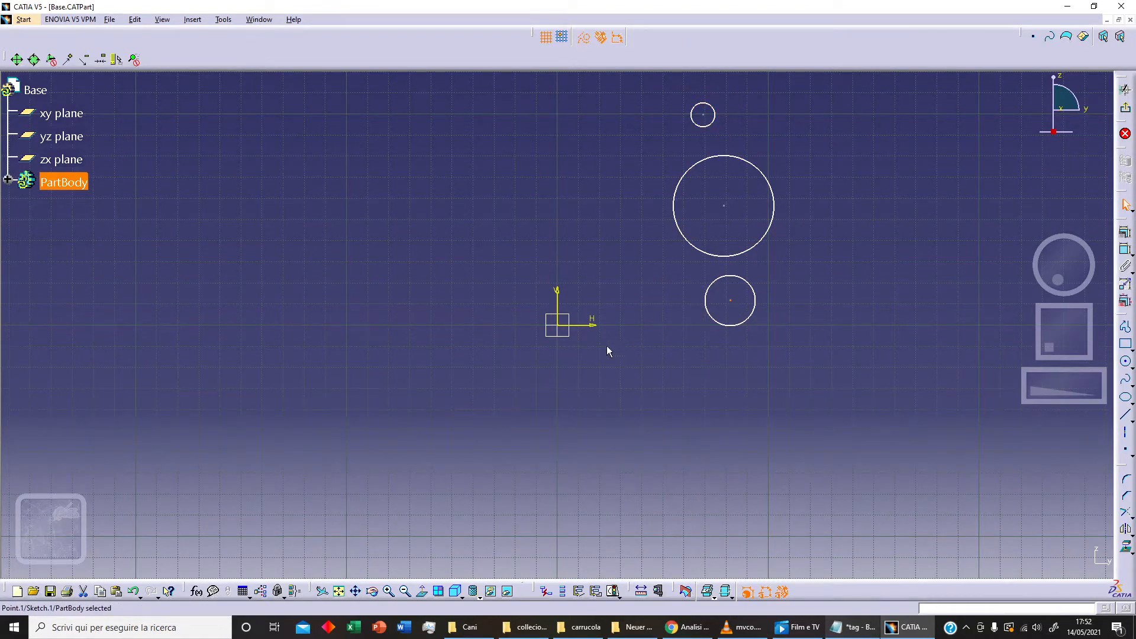
{"action": "left_click", "coordinate": [558, 326], "text": "ctrl"}
{"action": "mouse_move", "coordinate": [746, 386]}
{"action": "middle_mouse_down"}
{"action": "mouse_move", "coordinate": [736, 353]}
{"action": "mouse_move", "coordinate": [722, 418]}
{"action": "middle_mouse_up"}
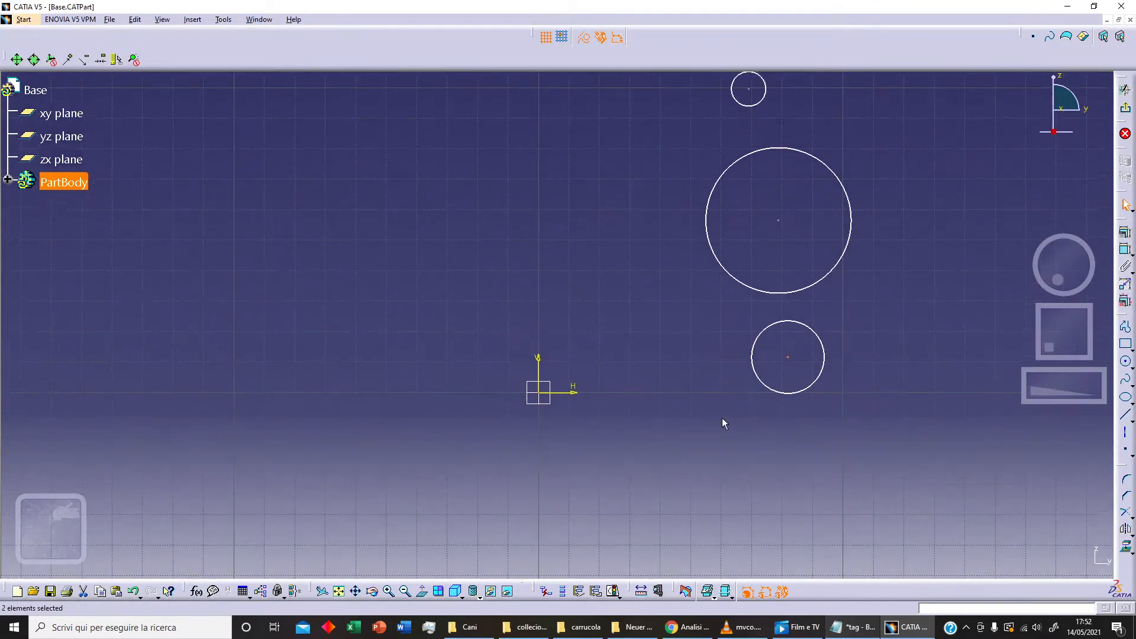
{"action": "left_click", "coordinate": [1126, 232]}
{"action": "left_click", "coordinate": [1069, 448]}
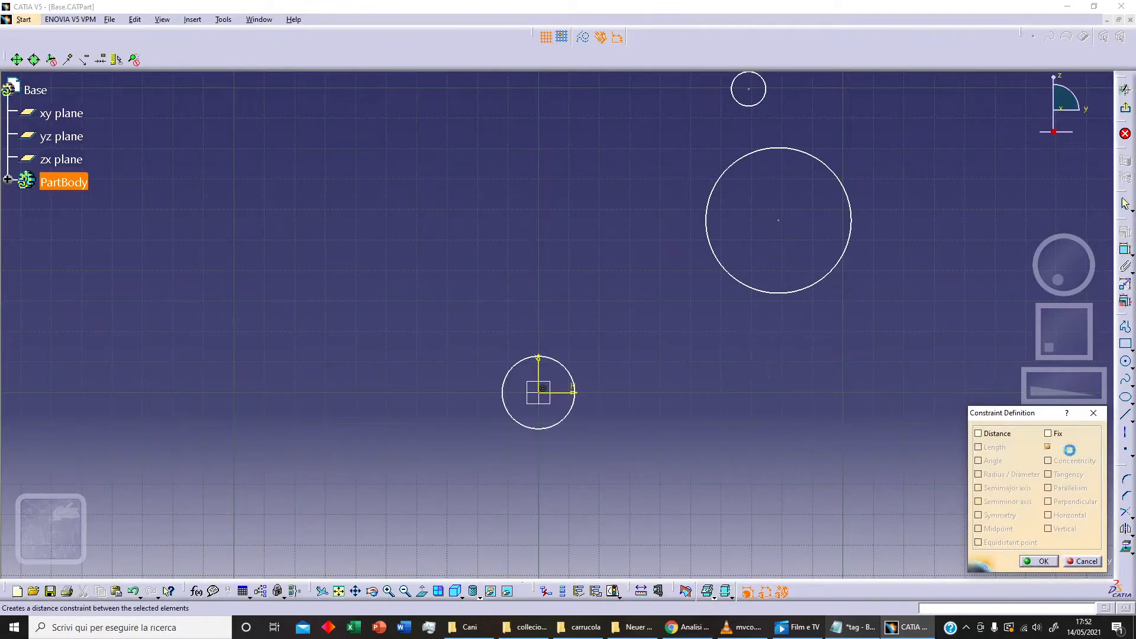
{"action": "left_click", "coordinate": [1039, 561]}
Constrain the centre of the large middle circle to be coincident with the vertical axis
{"action": "left_click", "coordinate": [780, 221]}
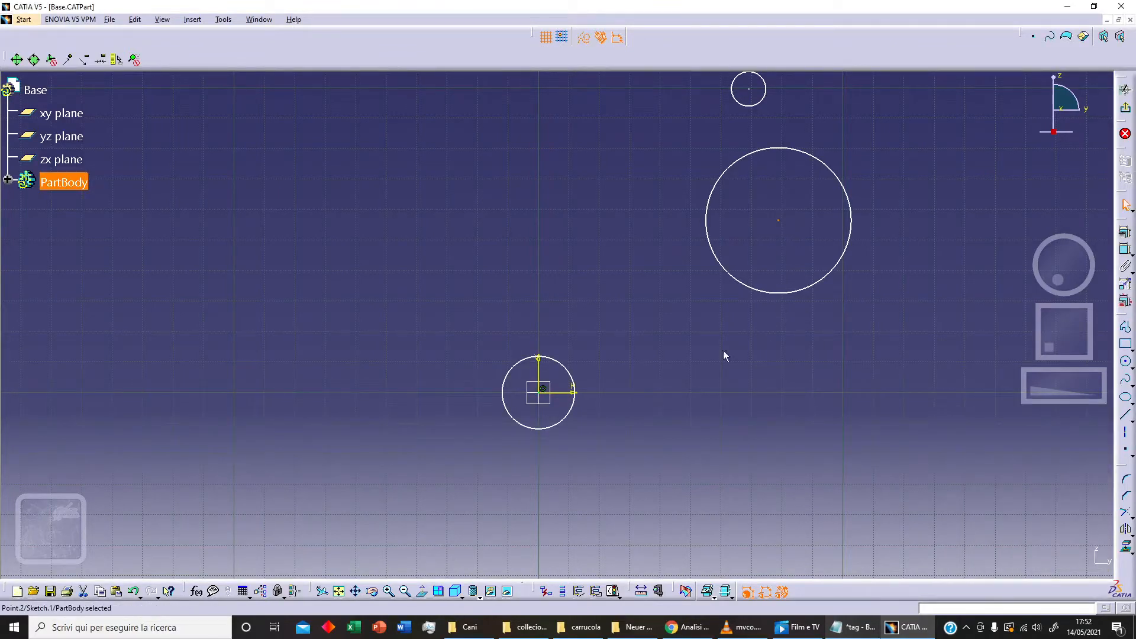
{"action": "left_click", "coordinate": [539, 368], "text": "ctrl"}
{"action": "left_click", "coordinate": [1125, 233]}
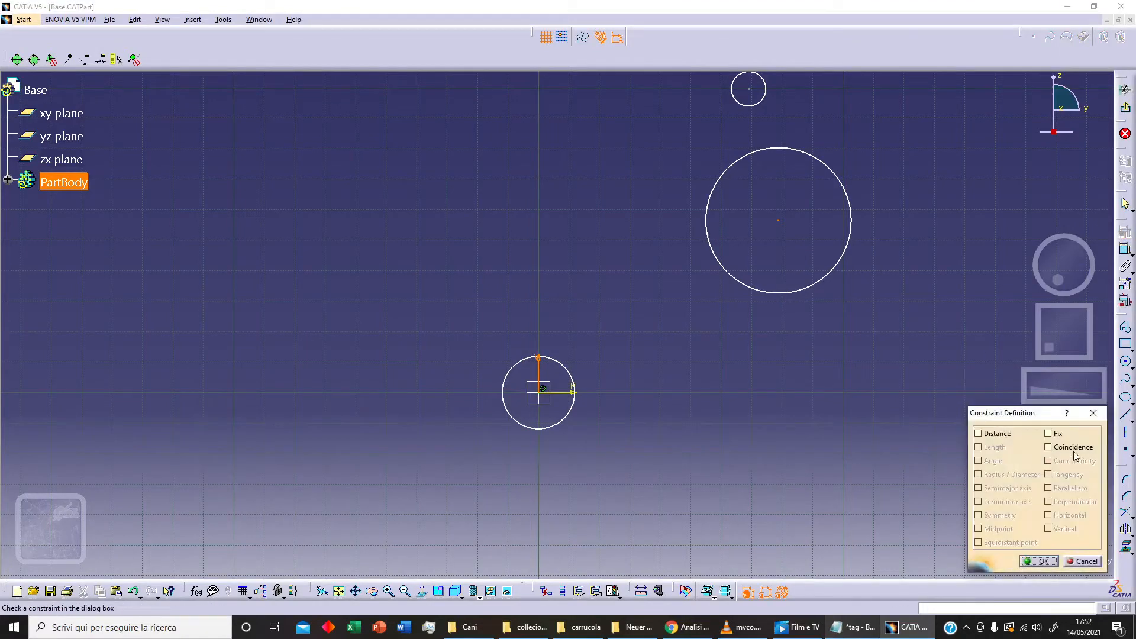
{"action": "left_click", "coordinate": [1072, 447]}
{"action": "left_click", "coordinate": [1038, 561]}
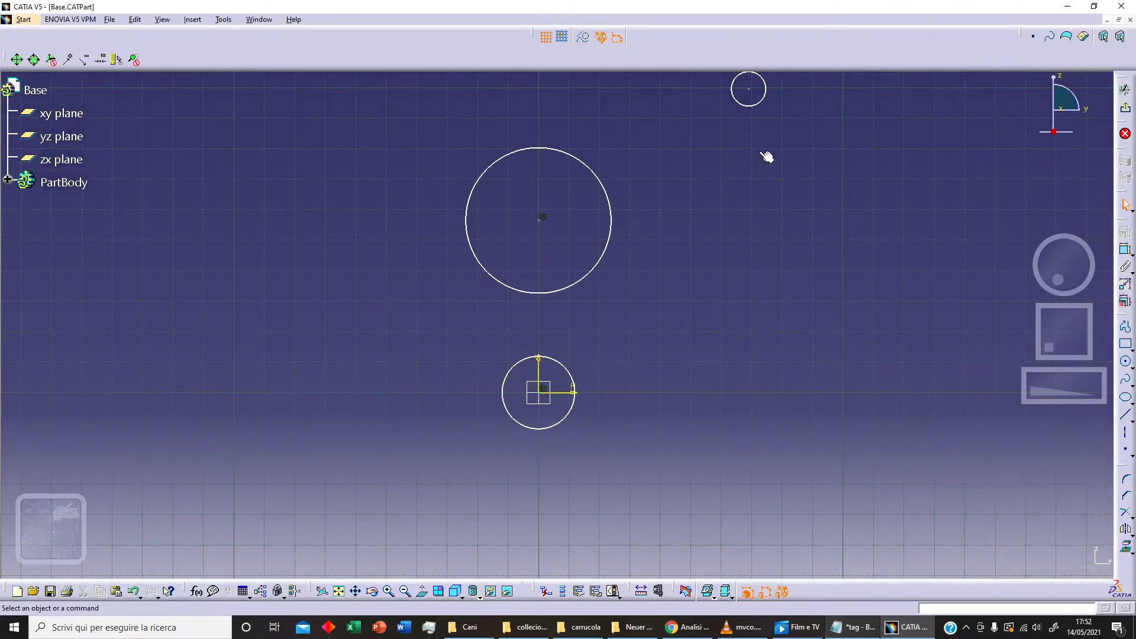
Constrain the centre of the small uppermost circle to be coincident with the vertical axis
{"action": "left_click", "coordinate": [749, 90]}
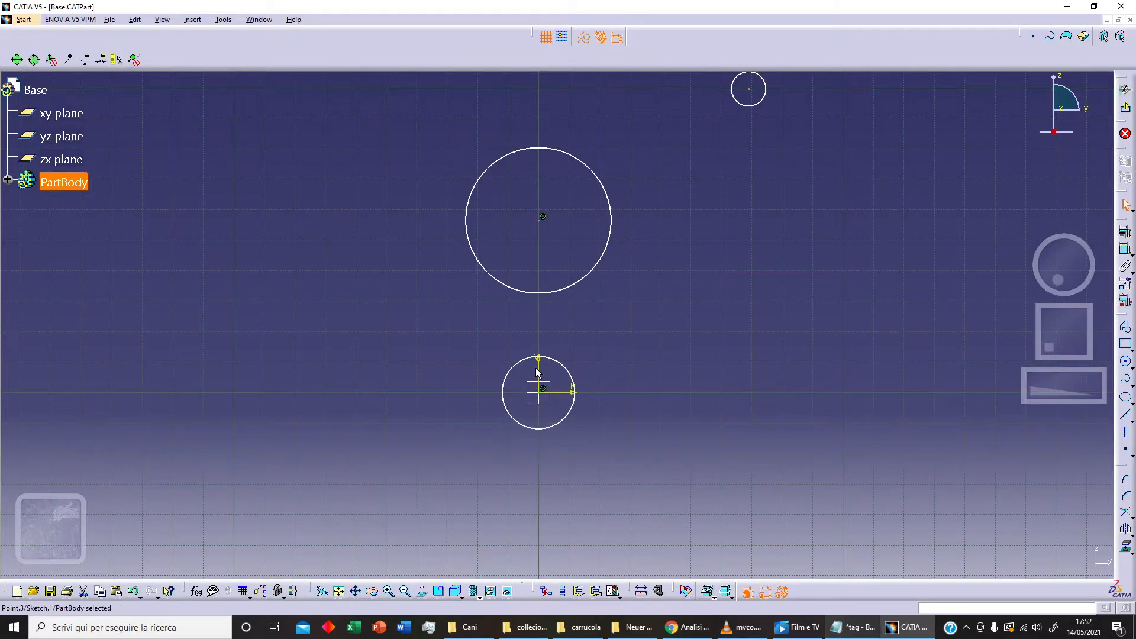
{"action": "left_click", "coordinate": [1125, 232]}
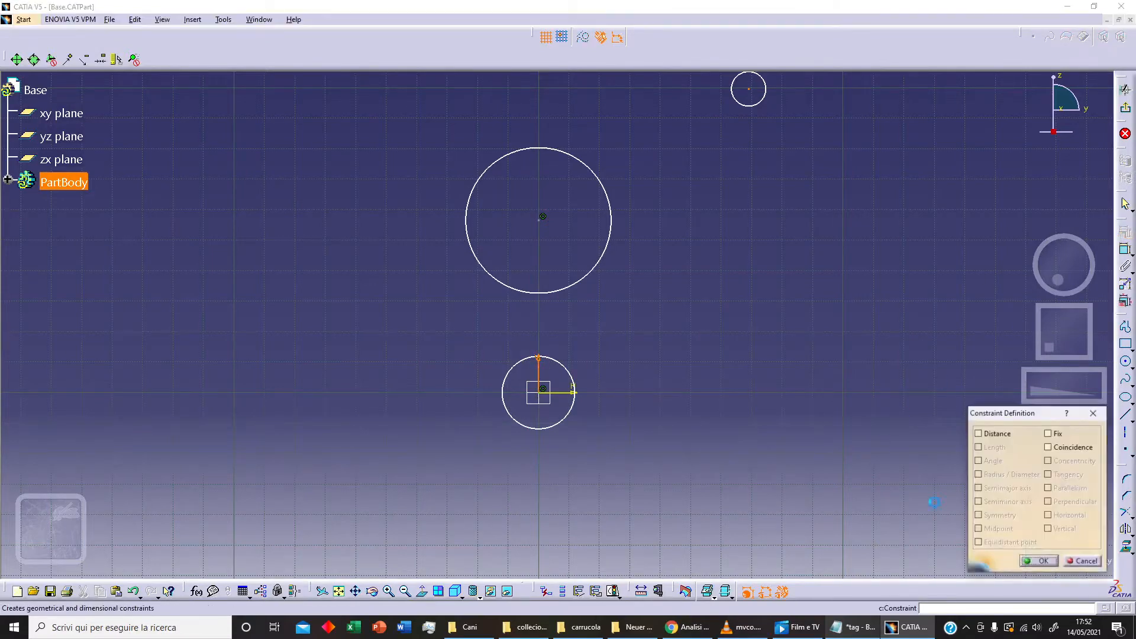
{"action": "left_click", "coordinate": [1069, 447]}
{"action": "left_click", "coordinate": [1039, 561]}
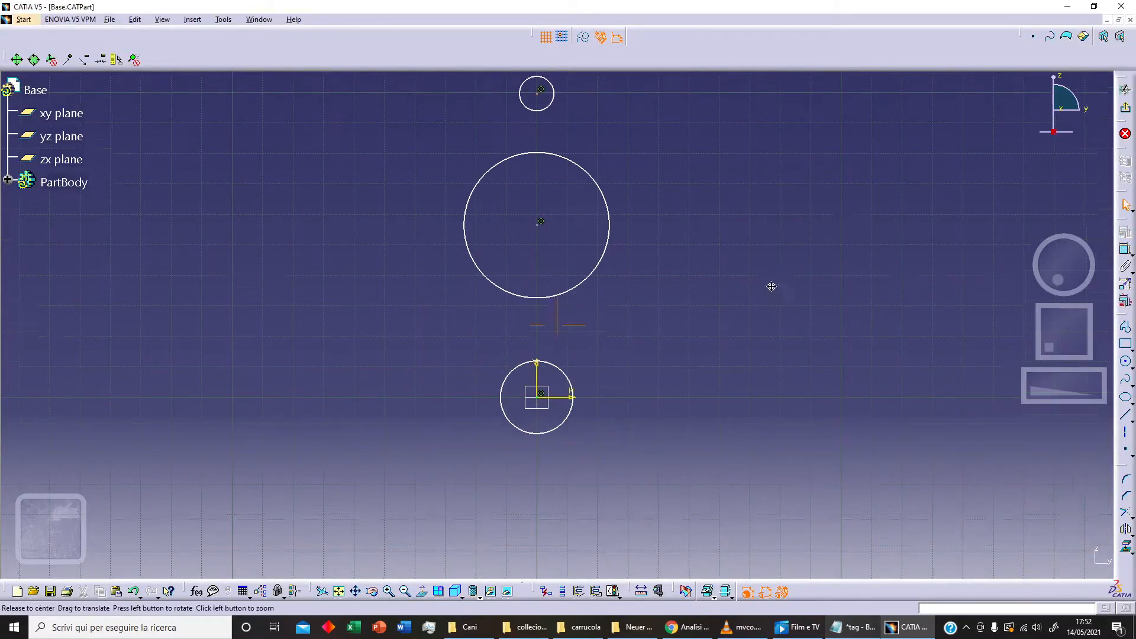
Dimension the circle at the origin with a diameter of 20 mm
{"action": "left_click", "coordinate": [1125, 250]}
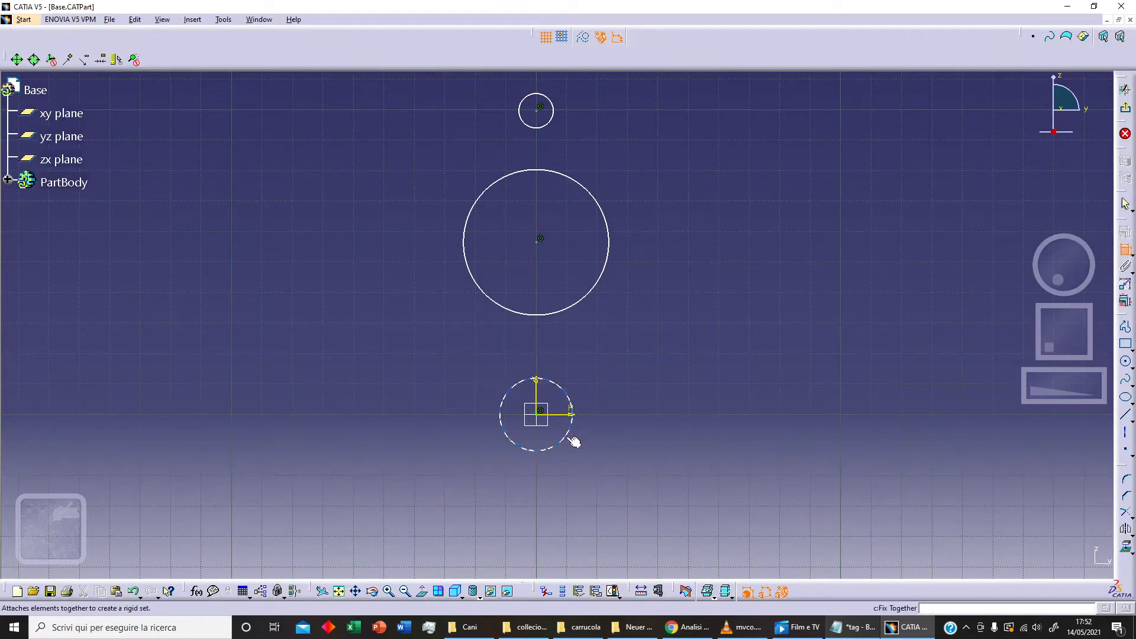
{"action": "left_click", "coordinate": [566, 391]}
{"action": "left_click", "coordinate": [629, 397]}
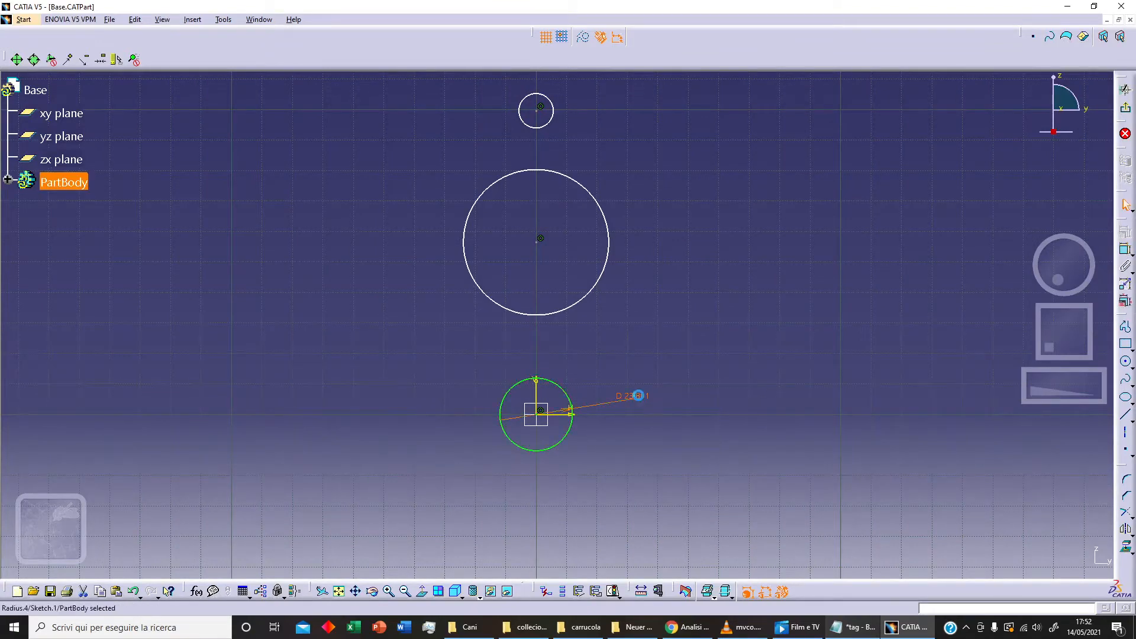
{"action": "double_click", "coordinate": [633, 395]}
{"action": "key", "text": "Return"}
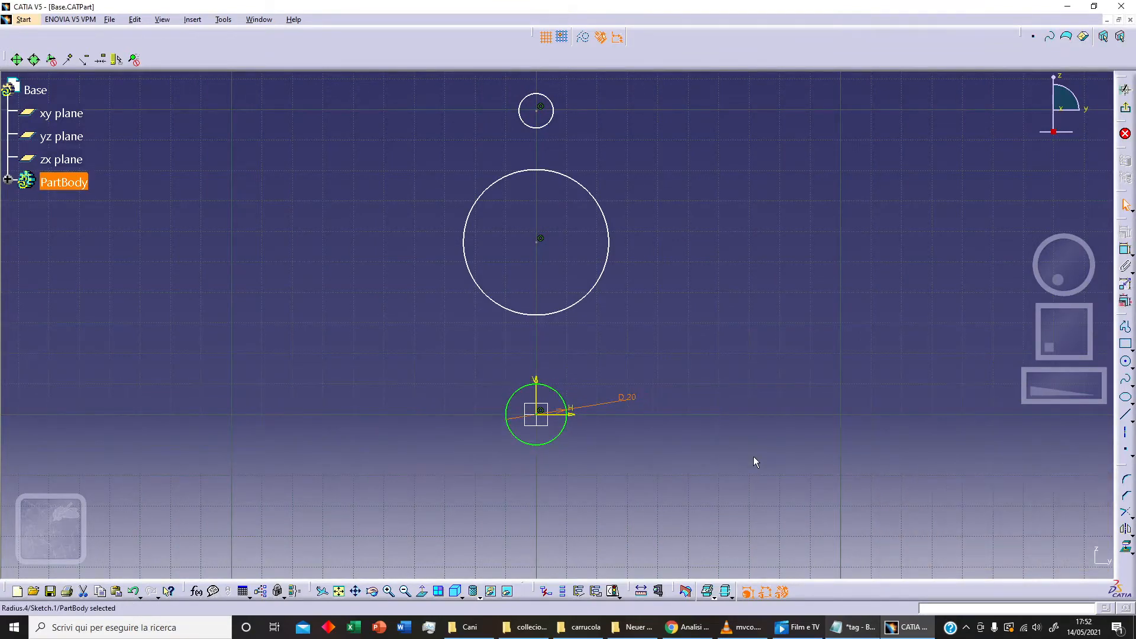
Dimension the uppermost circle with a diameter of 20 mm
{"action": "left_click", "coordinate": [1125, 249]}
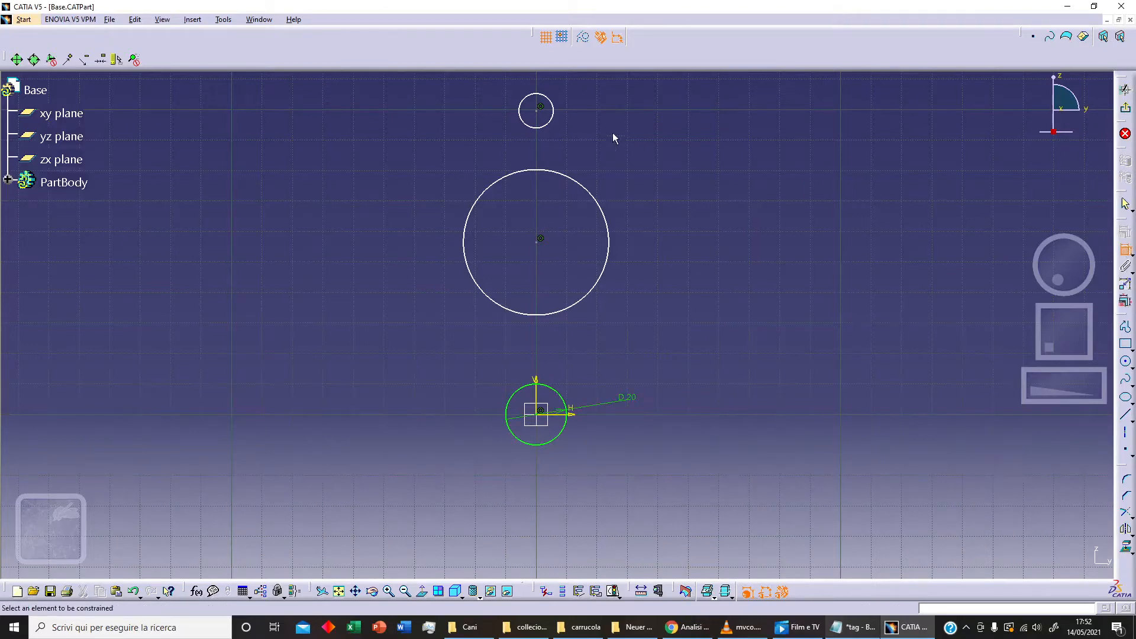
{"action": "left_click", "coordinate": [554, 114]}
{"action": "double_click", "coordinate": [615, 113]}
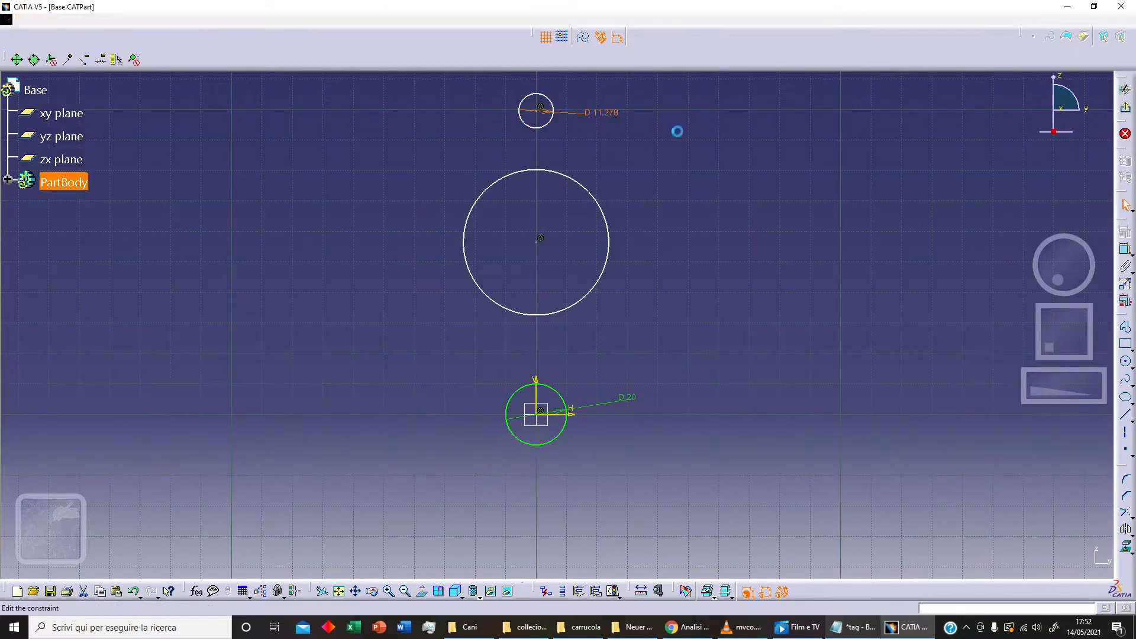
{"action": "type", "text": "20mm"}
{"action": "key", "text": "Return"}
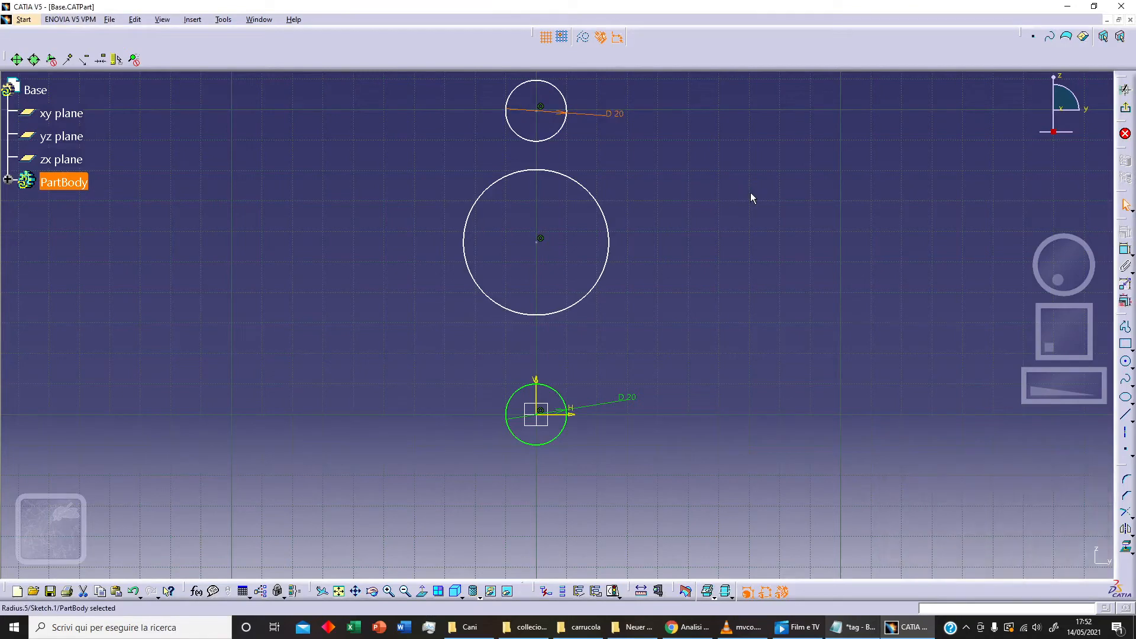
{"action": "left_click", "coordinate": [855, 167]}
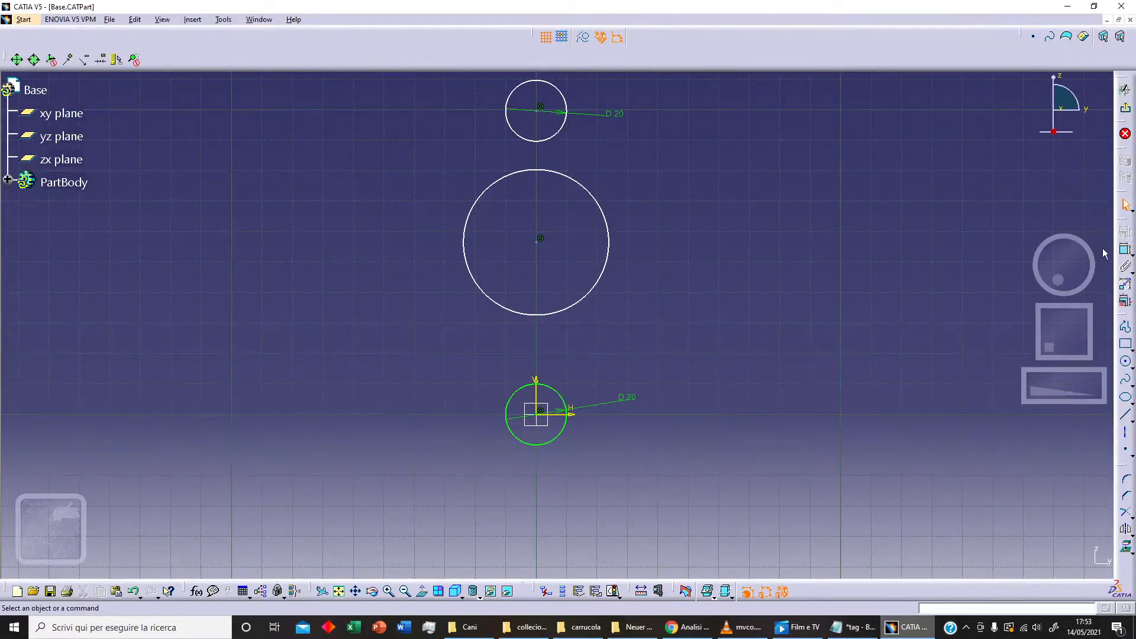
Dimension the large middle circle with a diameter of 60 mm
{"action": "left_click", "coordinate": [1126, 249]}
{"action": "left_click", "coordinate": [609, 233]}
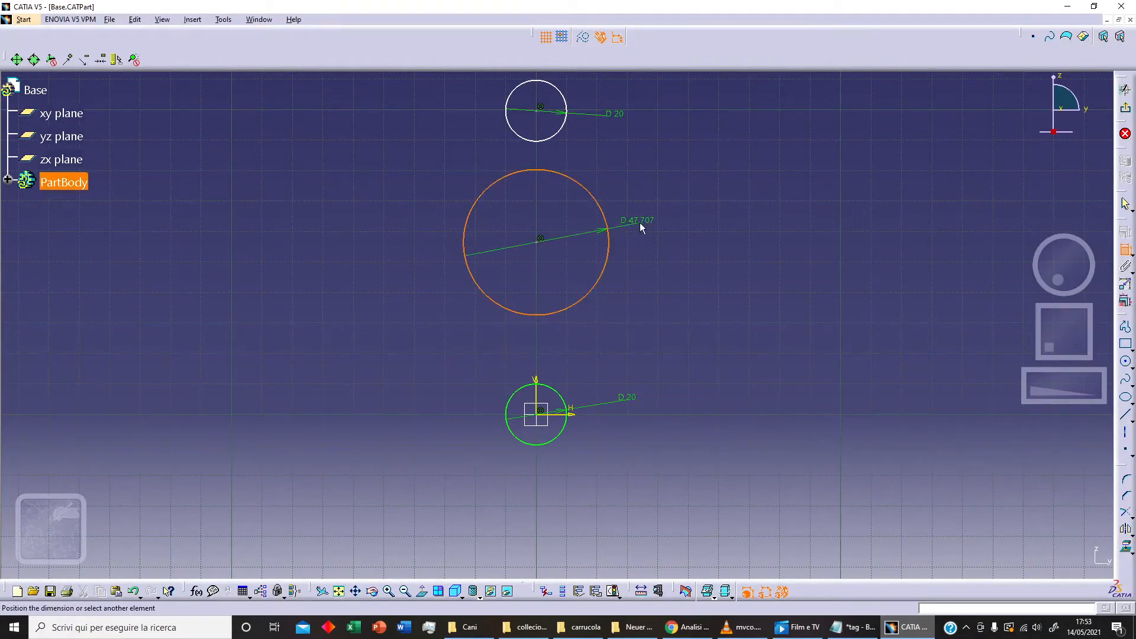
{"action": "left_click", "coordinate": [641, 223]}
{"action": "double_click", "coordinate": [640, 221]}
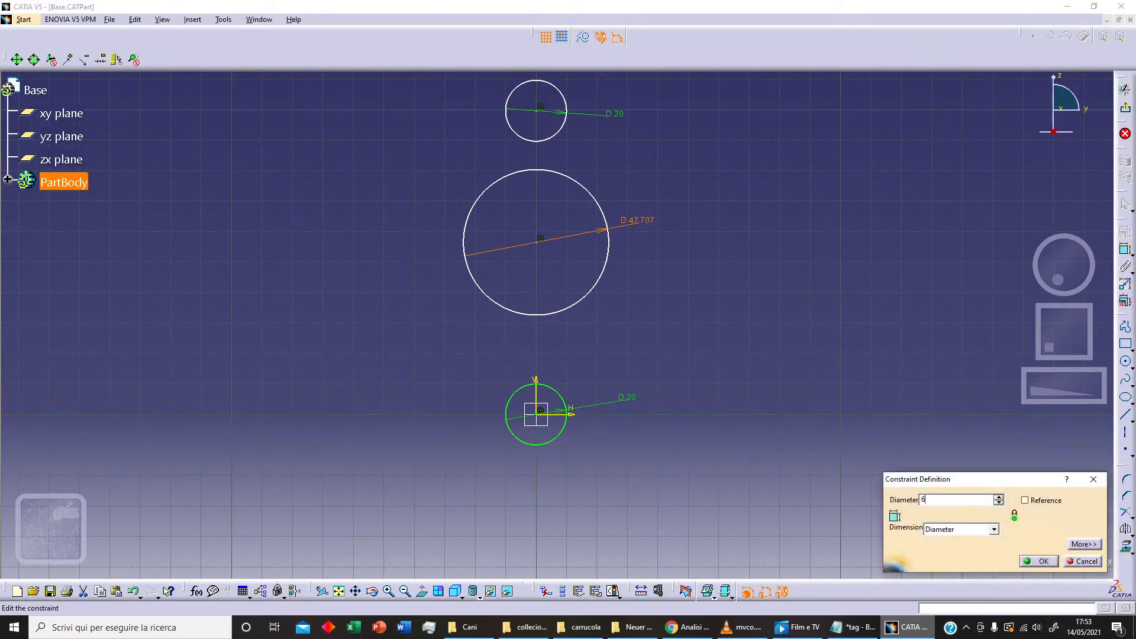
{"action": "key", "text": "Return"}
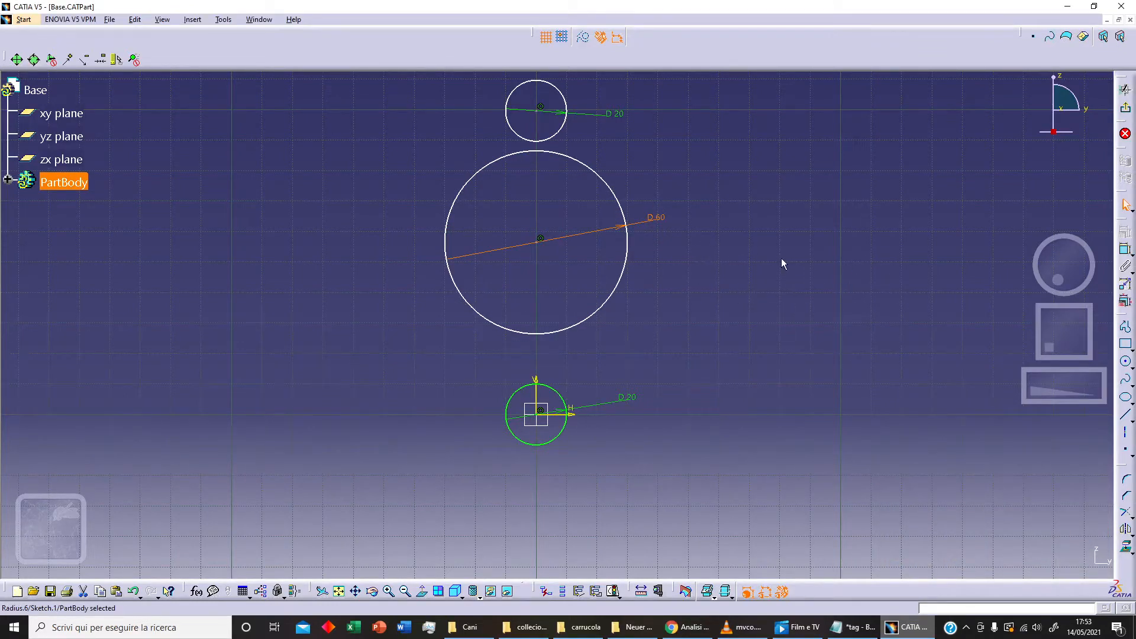
Set the distance from the middle circle's centre to the horizontal axis to 50 mm
{"action": "left_click", "coordinate": [1126, 249]}
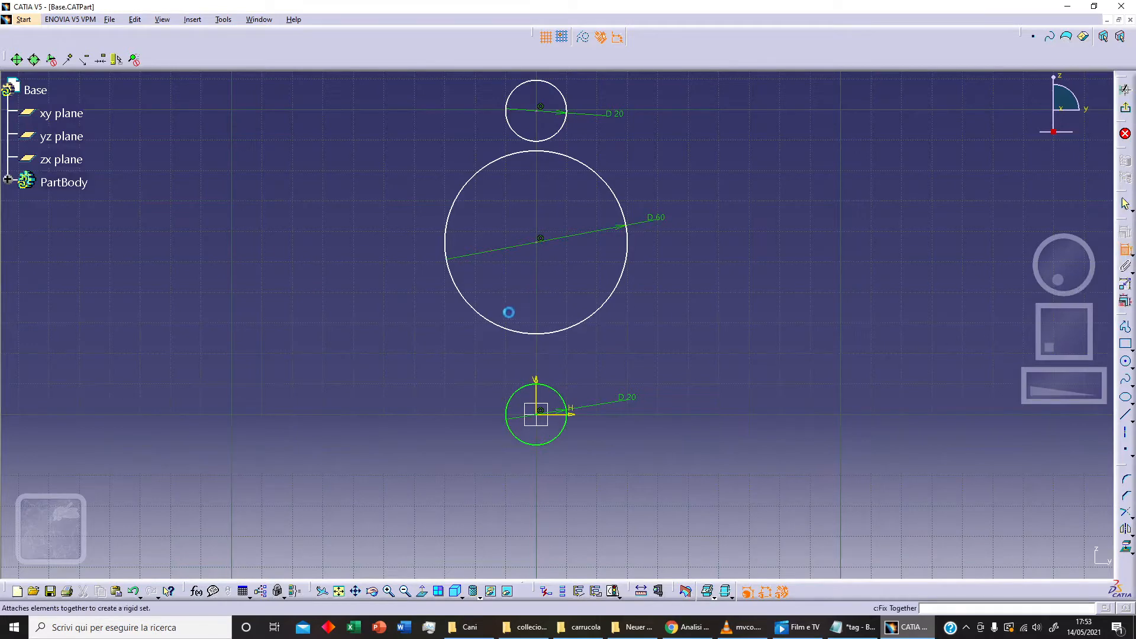
{"action": "left_click", "coordinate": [541, 240]}
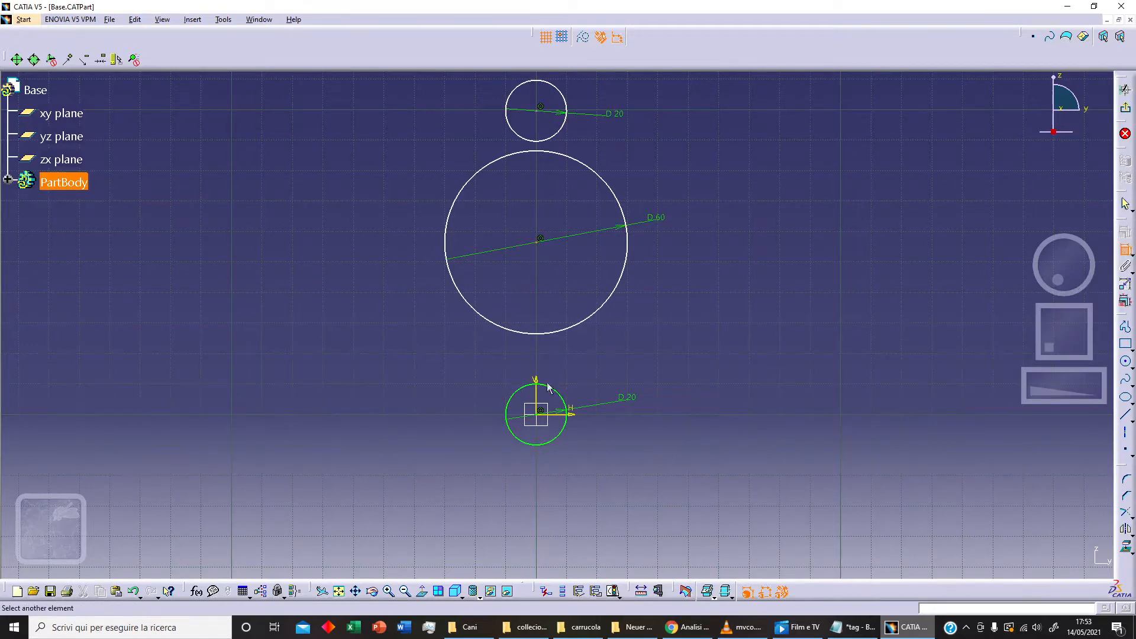
{"action": "left_click", "coordinate": [577, 416]}
{"action": "double_click", "coordinate": [678, 376]}
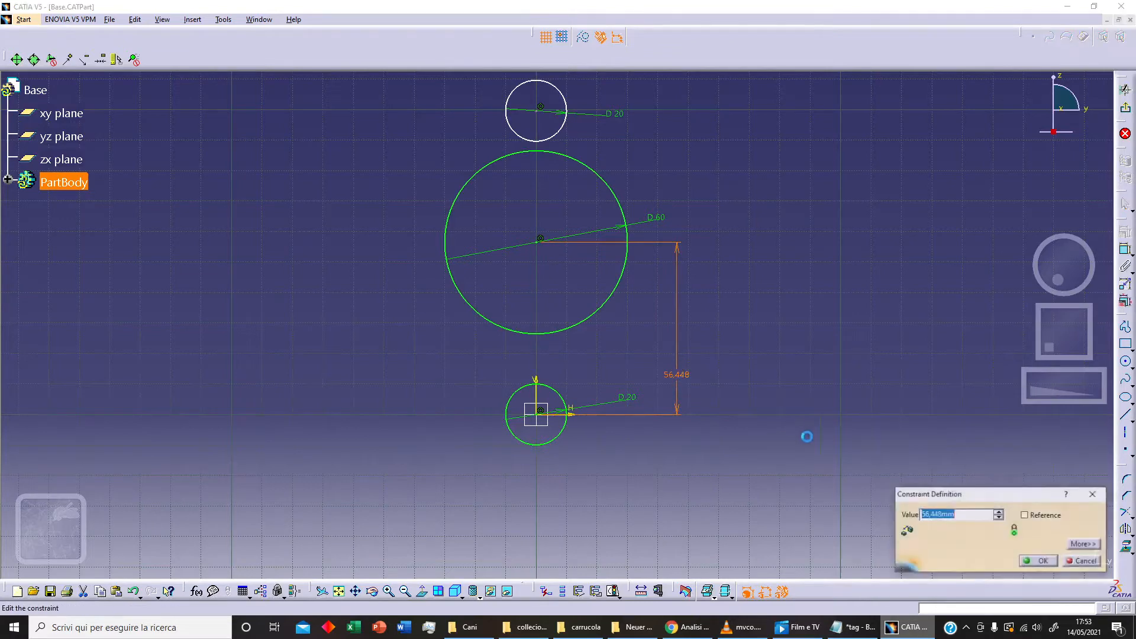
{"action": "key", "text": "Return"}
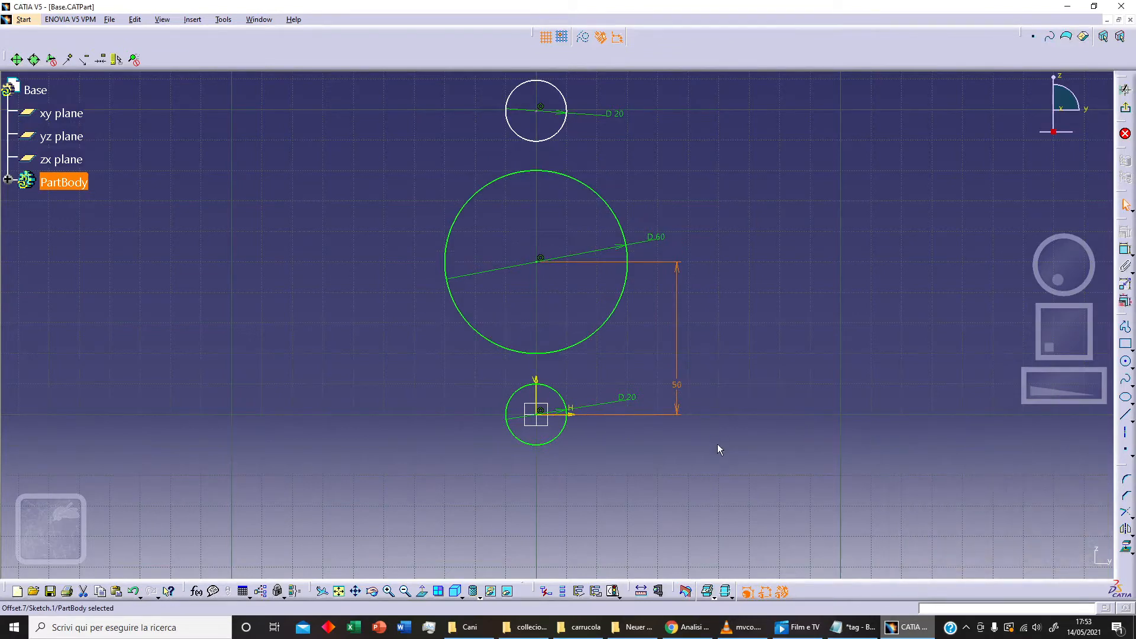
Set the distance from the uppermost circle's centre to the horizontal axis to 120 mm
{"action": "left_click", "coordinate": [1125, 249]}
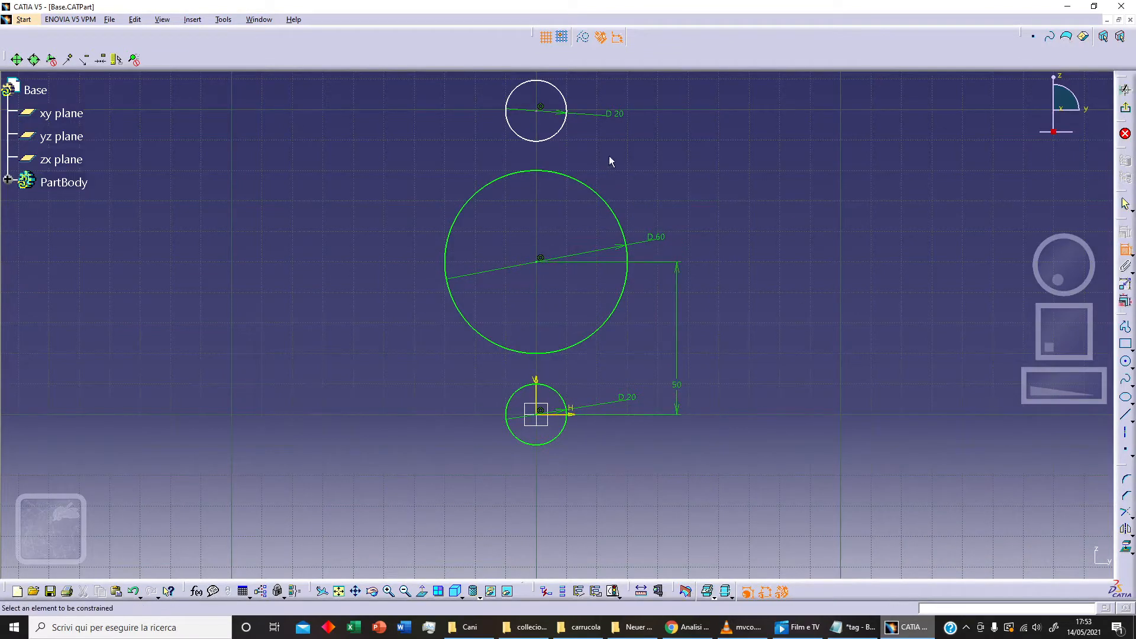
{"action": "left_click", "coordinate": [535, 113]}
{"action": "left_click", "coordinate": [577, 414]}
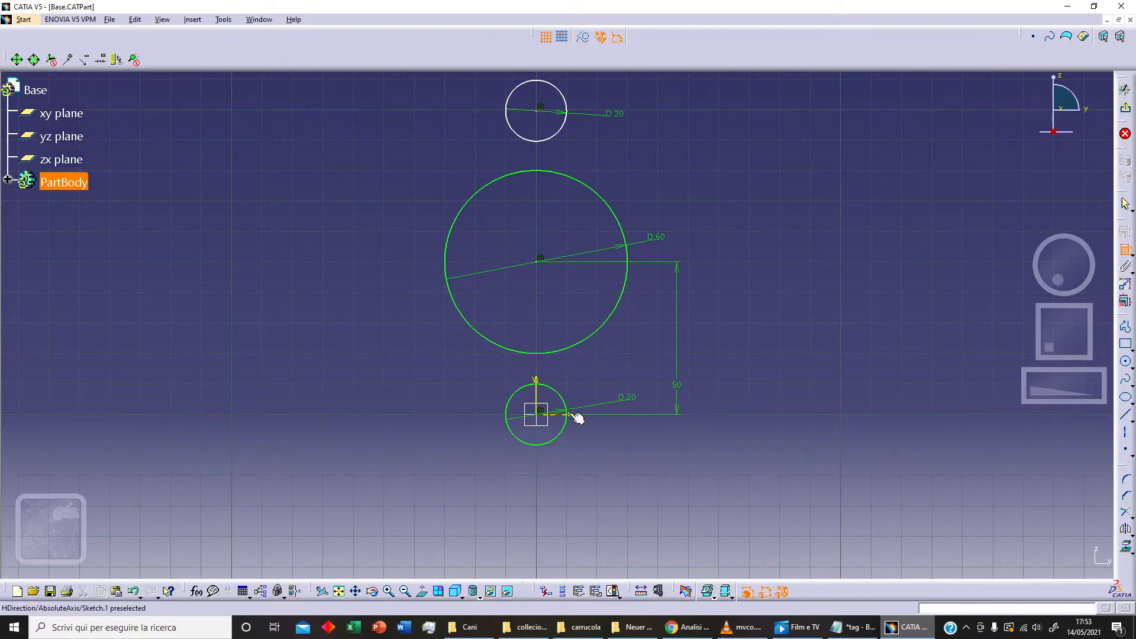
{"action": "left_click", "coordinate": [748, 309]}
{"action": "double_click", "coordinate": [750, 309]}
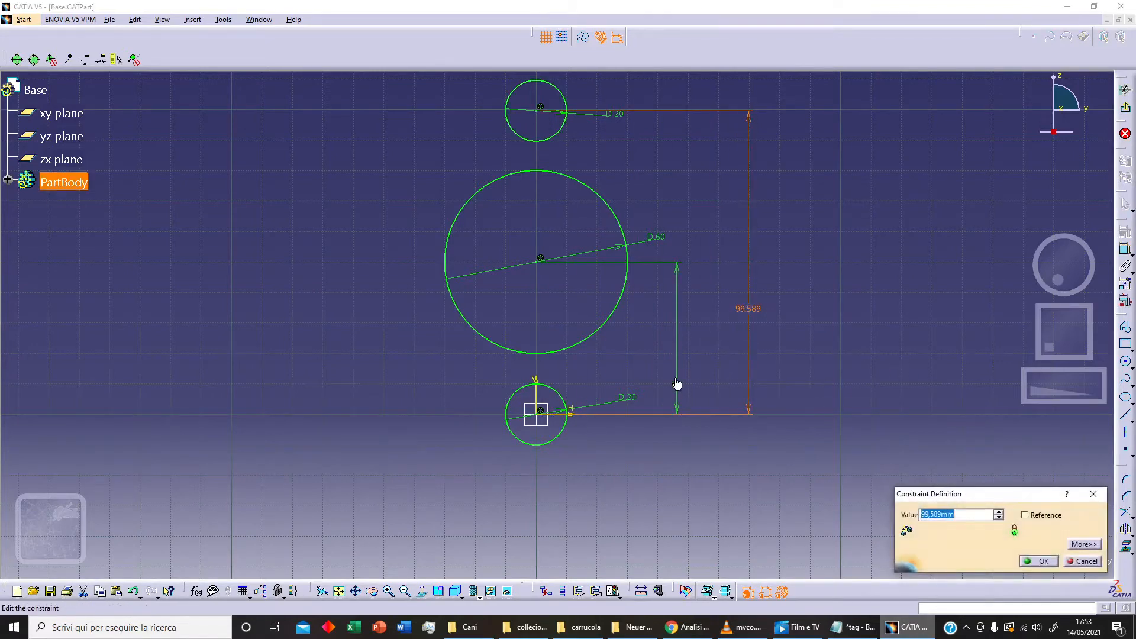
{"action": "type", "text": "120"}
{"action": "key", "text": "Return"}
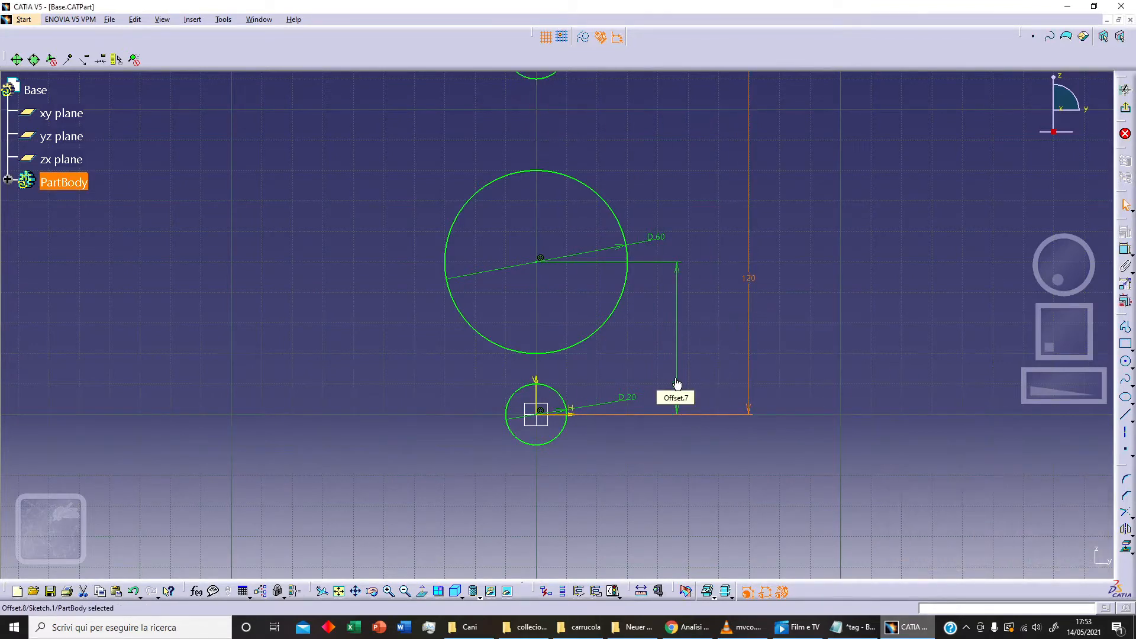
{"action": "middle_click_drag", "start_coordinate": [732, 276], "coordinate": [727, 351]}
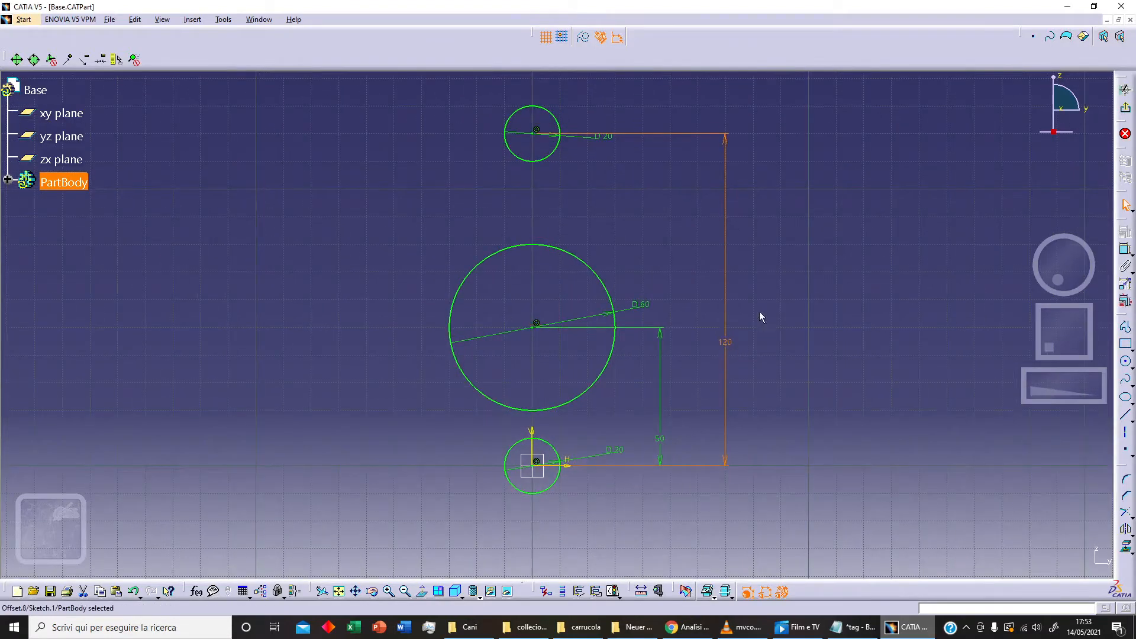
{"action": "middle_click_drag", "start_coordinate": [839, 346], "coordinate": [846, 365]}
{"action": "left_click", "coordinate": [847, 367]}
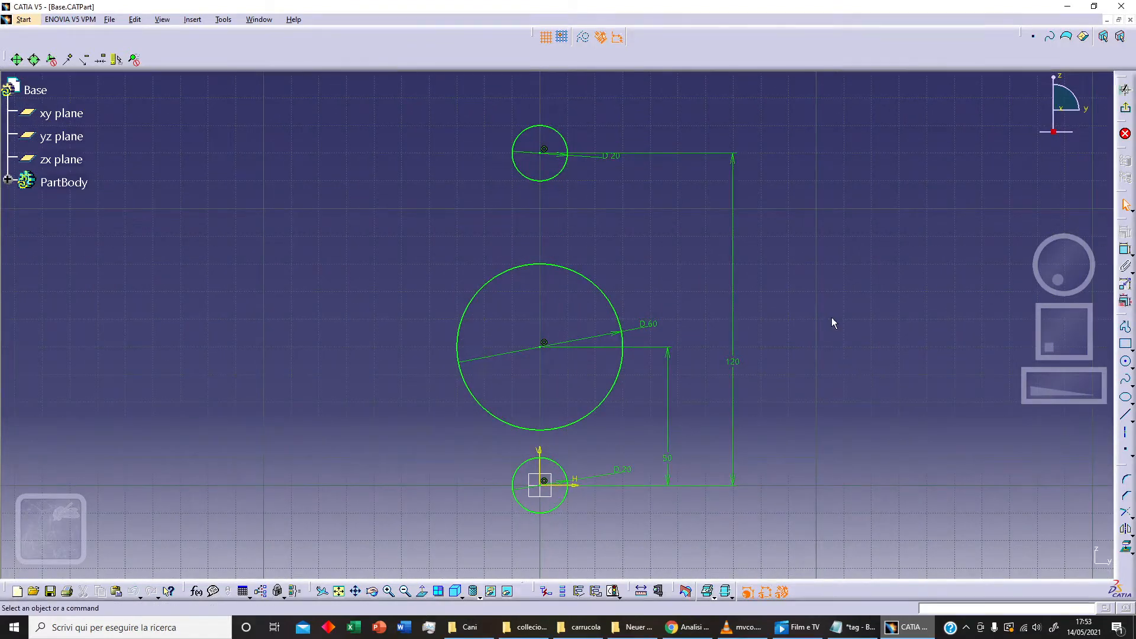
Draw bi-tangent lines on both sides between the uppermost circle and the large middle circle
{"action": "left_click", "coordinate": [1132, 423]}
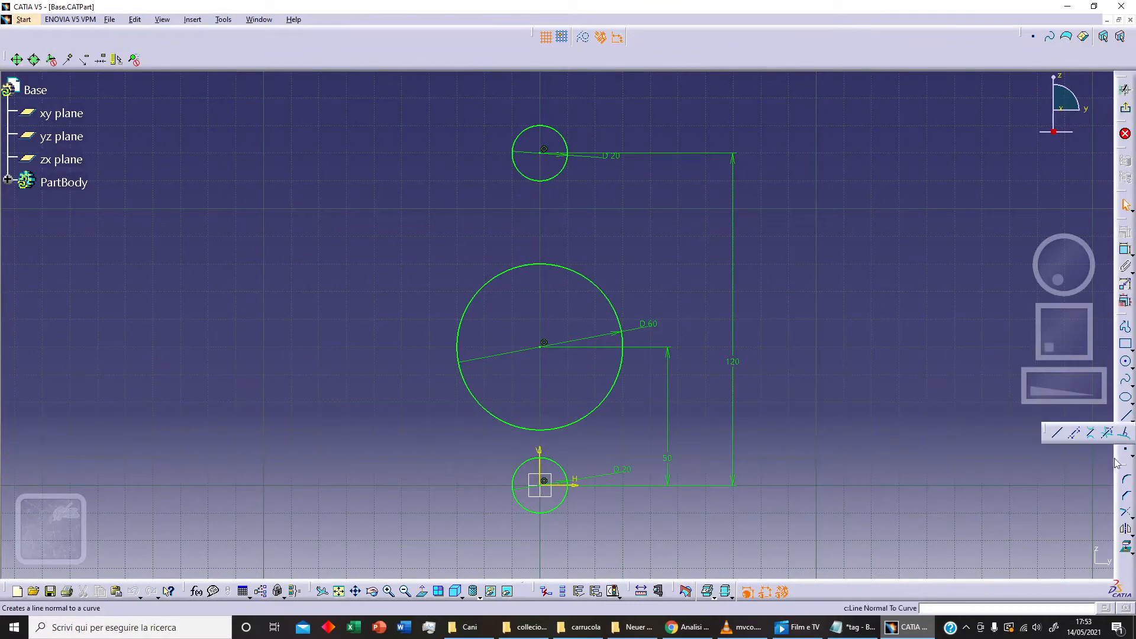
{"action": "left_click", "coordinate": [1091, 433]}
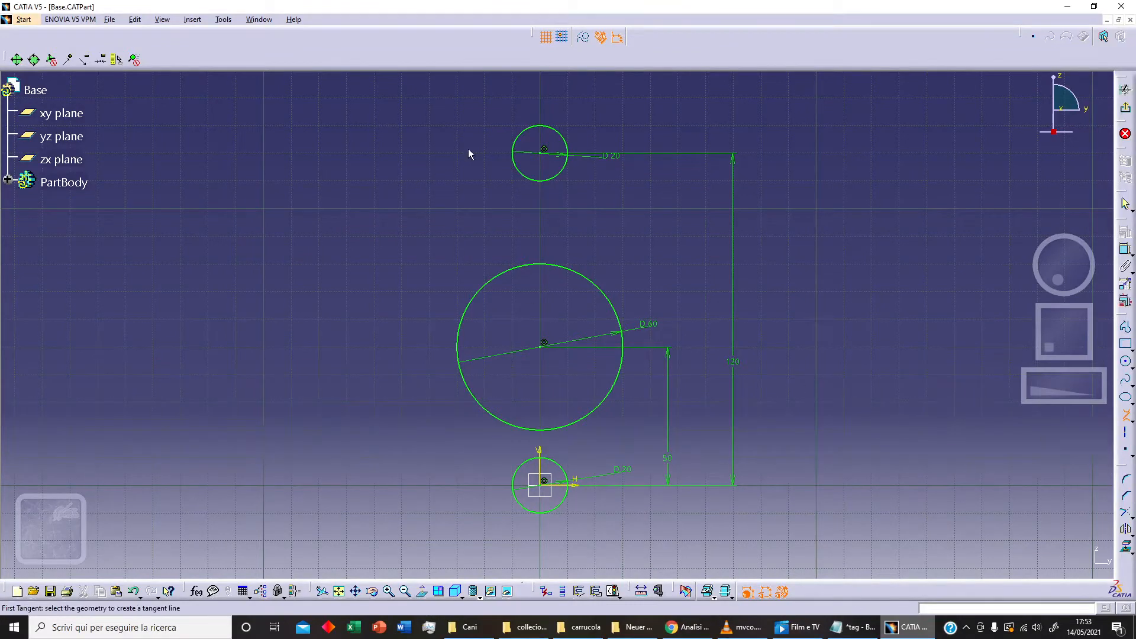
{"action": "left_click", "coordinate": [515, 141]}
{"action": "left_click", "coordinate": [468, 301]}
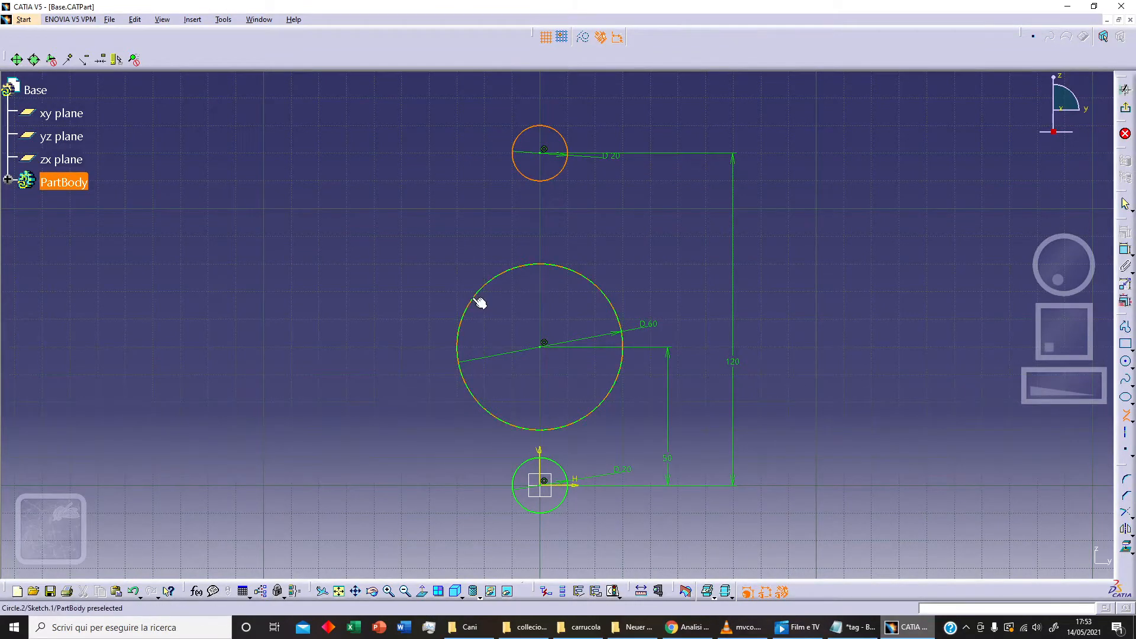
{"action": "left_click", "coordinate": [1126, 416]}
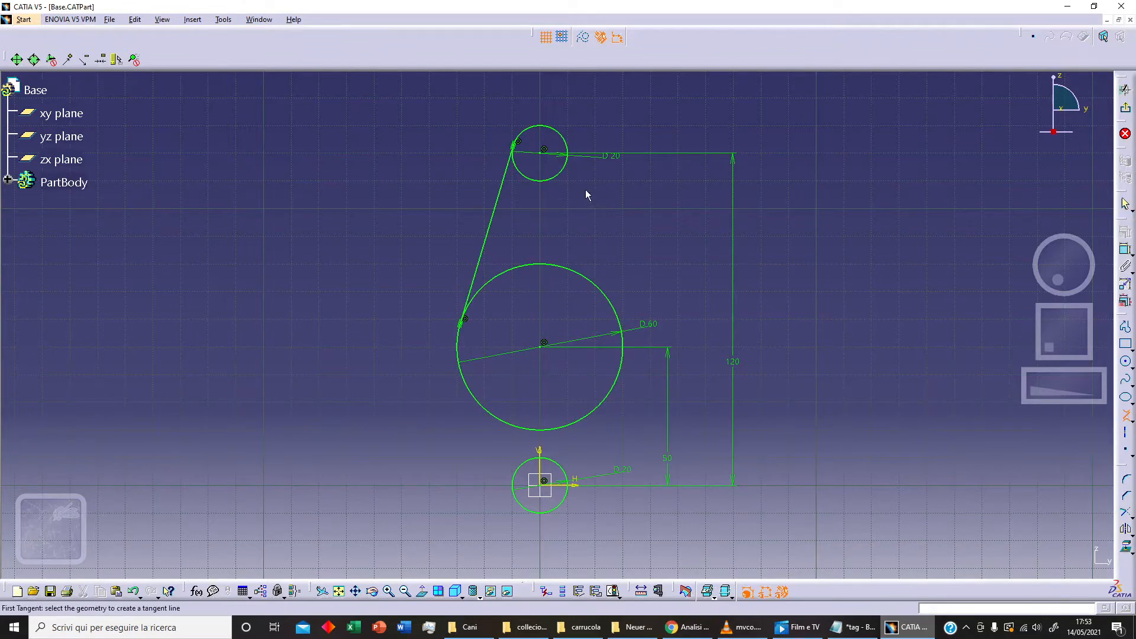
{"action": "left_click", "coordinate": [567, 141]}
{"action": "left_click", "coordinate": [619, 313]}
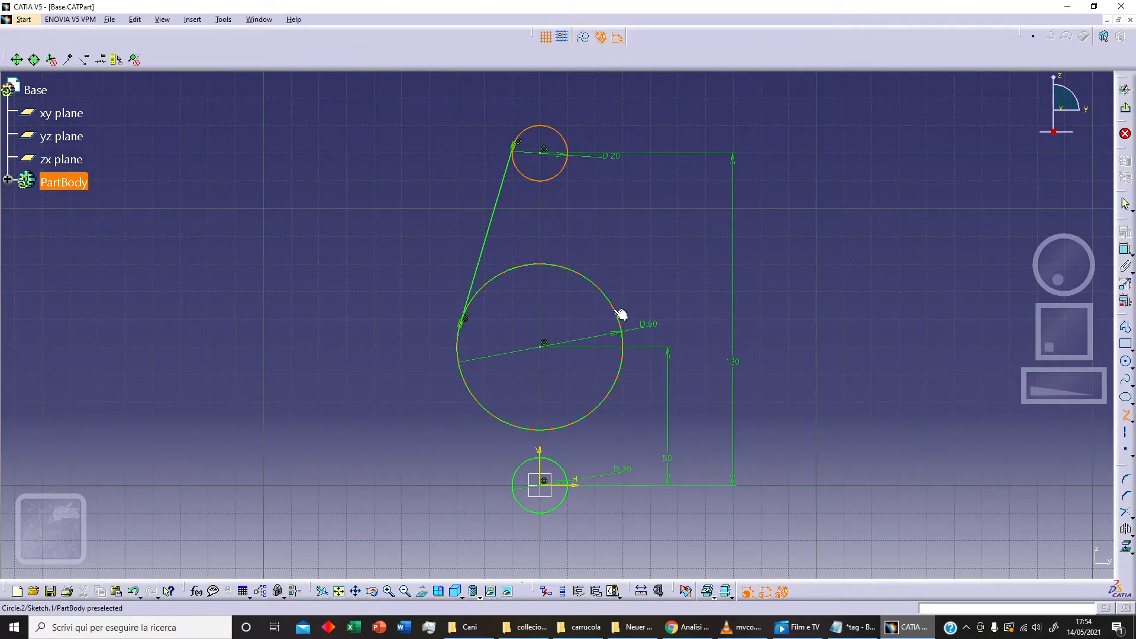
Sketch a line about 15 mm long from the horizontal axis, left of the lowest circle, leaning outward about 23° from vertical
{"action": "middle_click_drag", "start_coordinate": [680, 408], "coordinate": [678, 372]}
{"action": "middle_click_drag", "start_coordinate": [691, 447], "coordinate": [712, 275]}
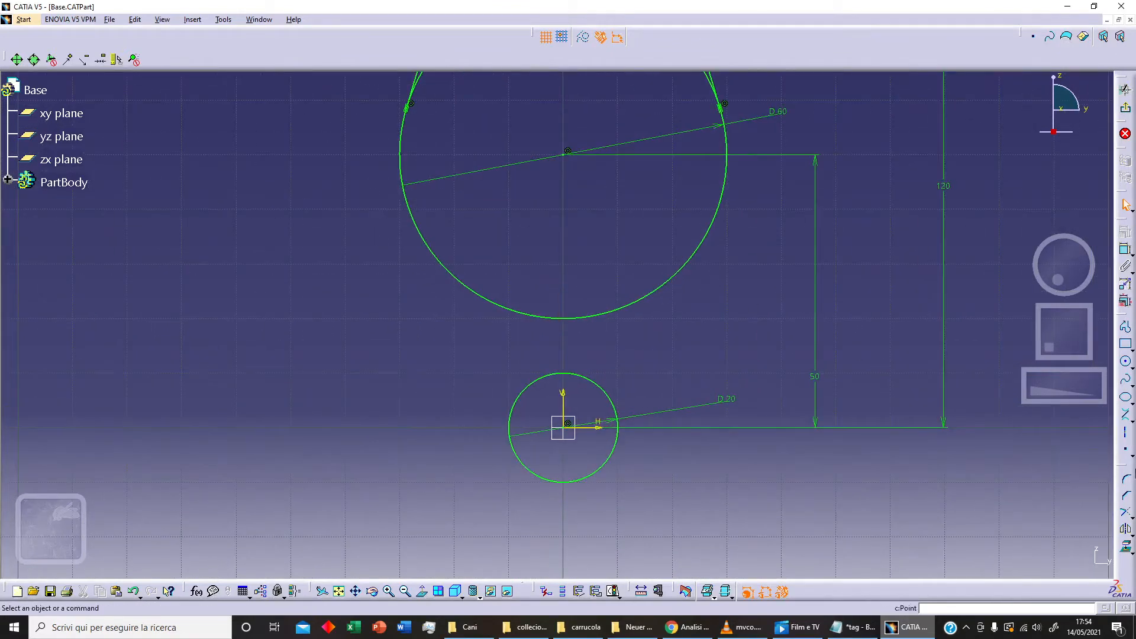
{"action": "left_click", "coordinate": [1131, 418]}
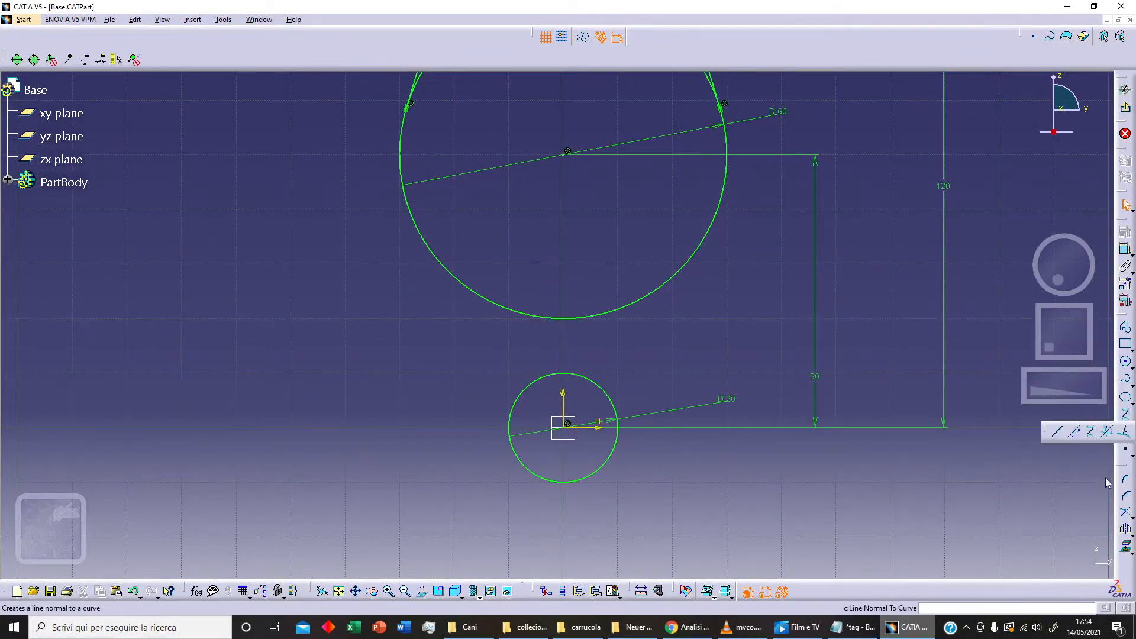
{"action": "left_click", "coordinate": [1057, 432]}
{"action": "left_click", "coordinate": [454, 424]}
{"action": "left_click", "coordinate": [419, 353]}
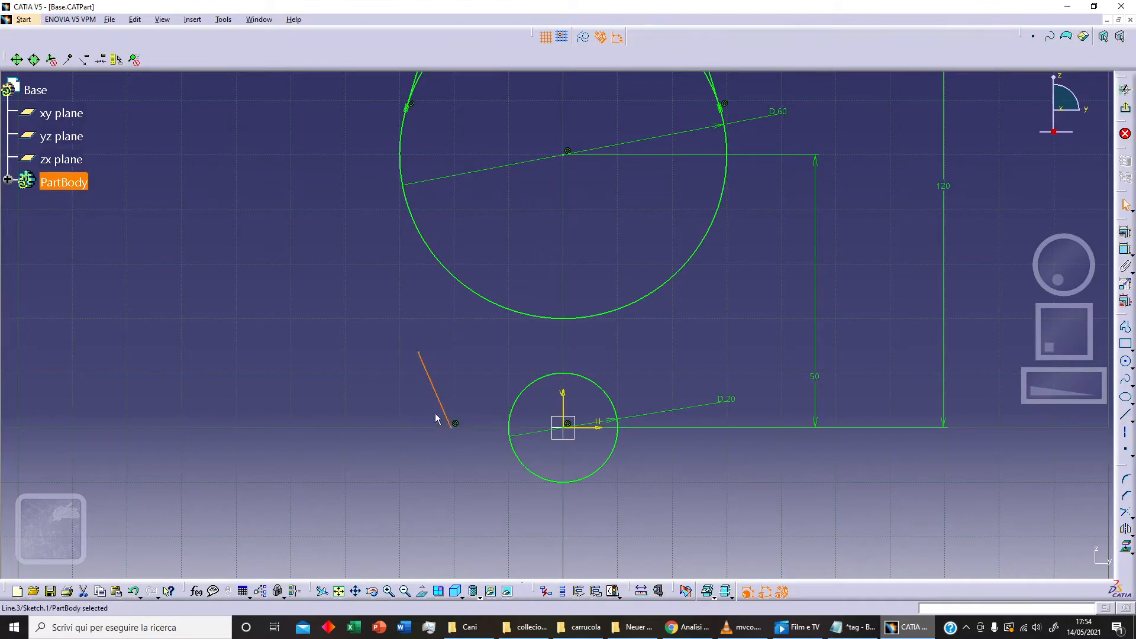
Constrain the slanted line's lower endpoint to be coincident with the lowest circle
{"action": "left_click", "coordinate": [451, 428]}
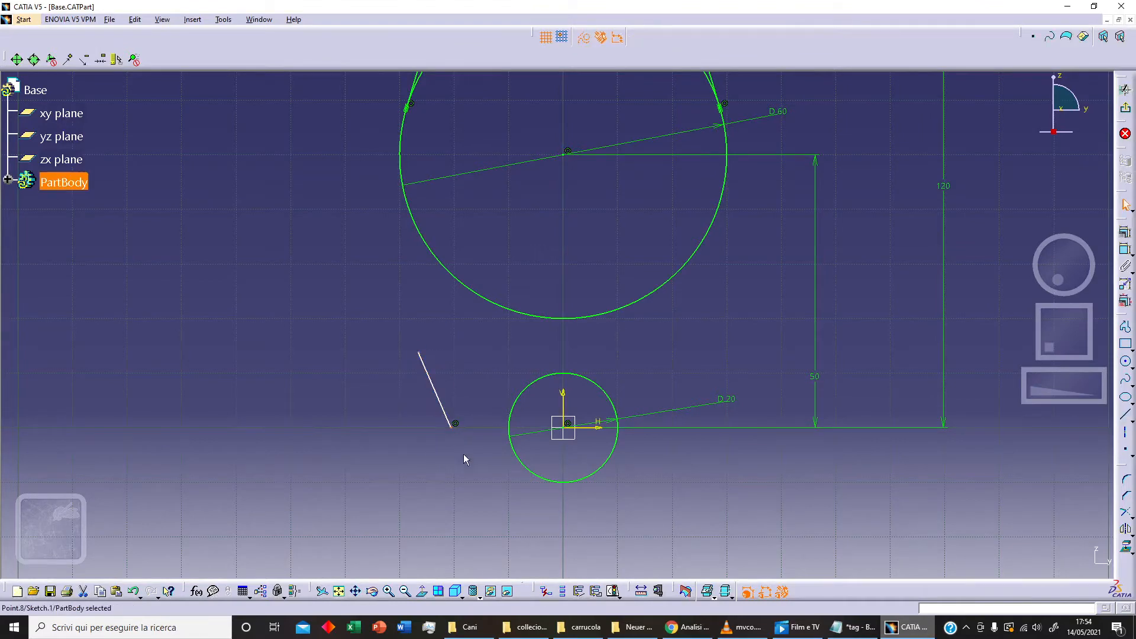
{"action": "left_click", "coordinate": [510, 412], "text": "ctrl"}
{"action": "left_click", "coordinate": [1125, 232]}
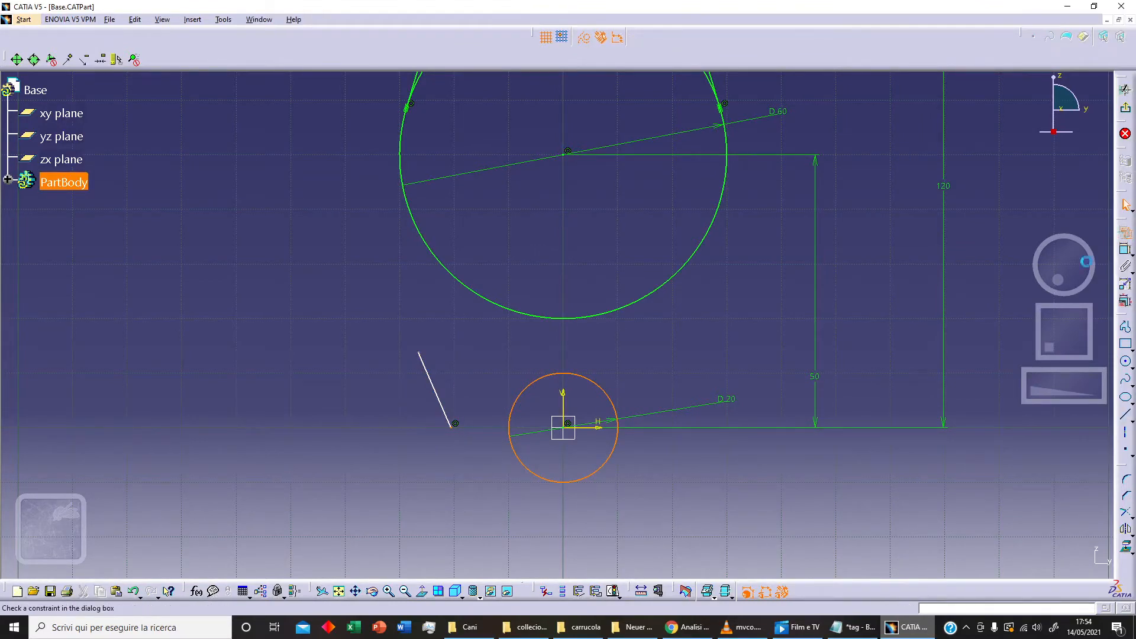
{"action": "left_click", "coordinate": [1049, 447]}
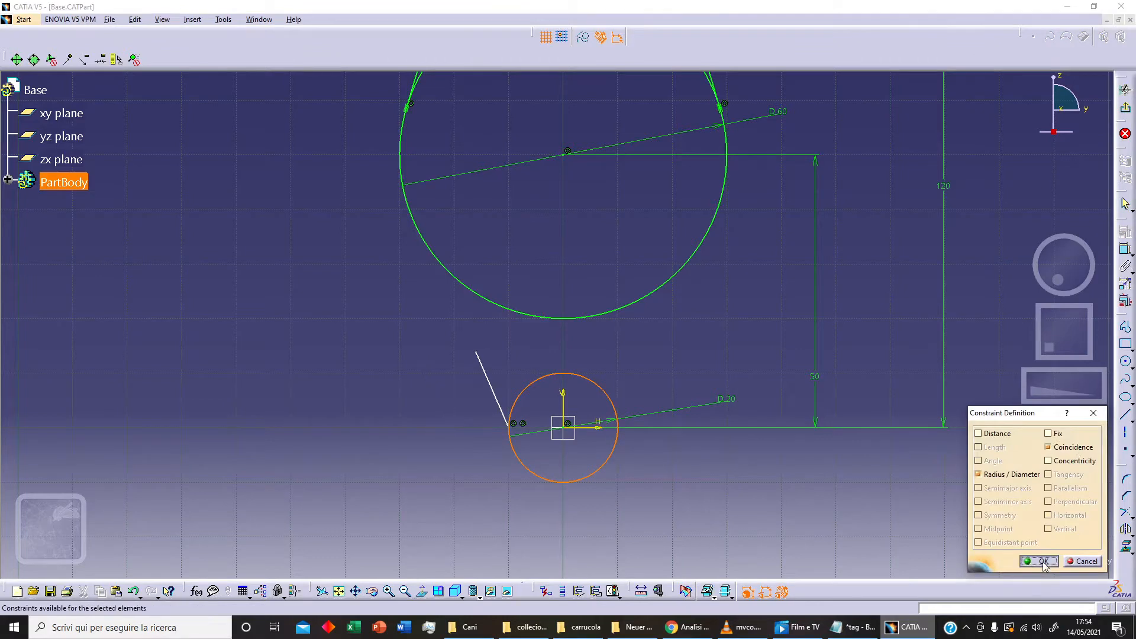
{"action": "left_click", "coordinate": [1043, 562]}
Set the angle between the slanted line and the vertical axis to 15°
{"action": "left_click", "coordinate": [496, 386]}
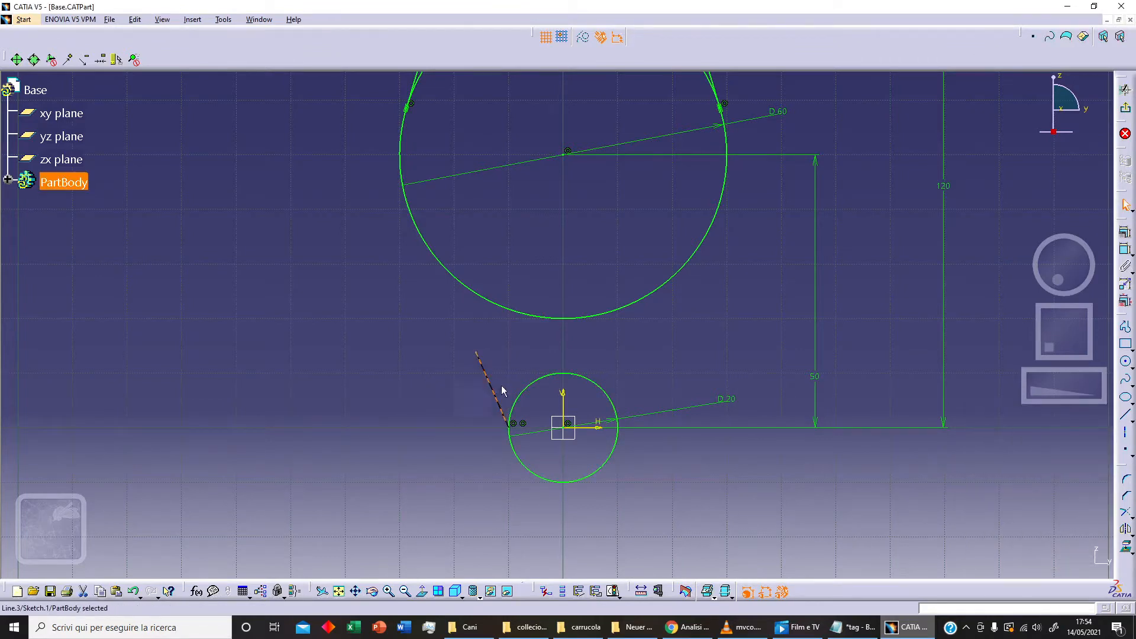
{"action": "left_click", "coordinate": [1126, 250]}
{"action": "left_click", "coordinate": [564, 401]}
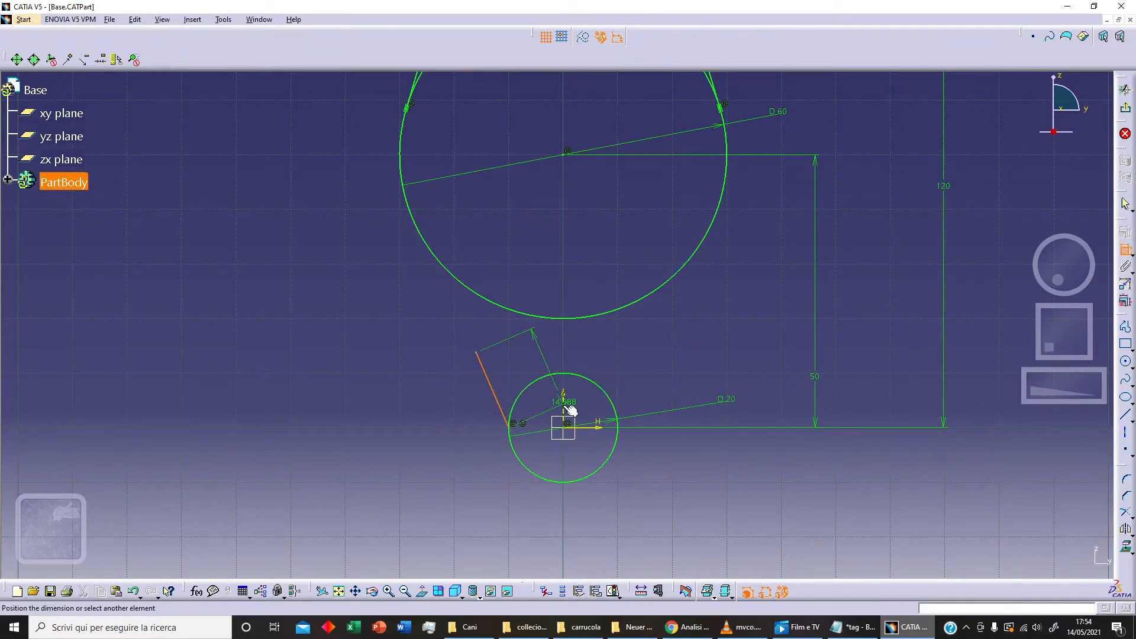
{"action": "double_click", "coordinate": [528, 356]}
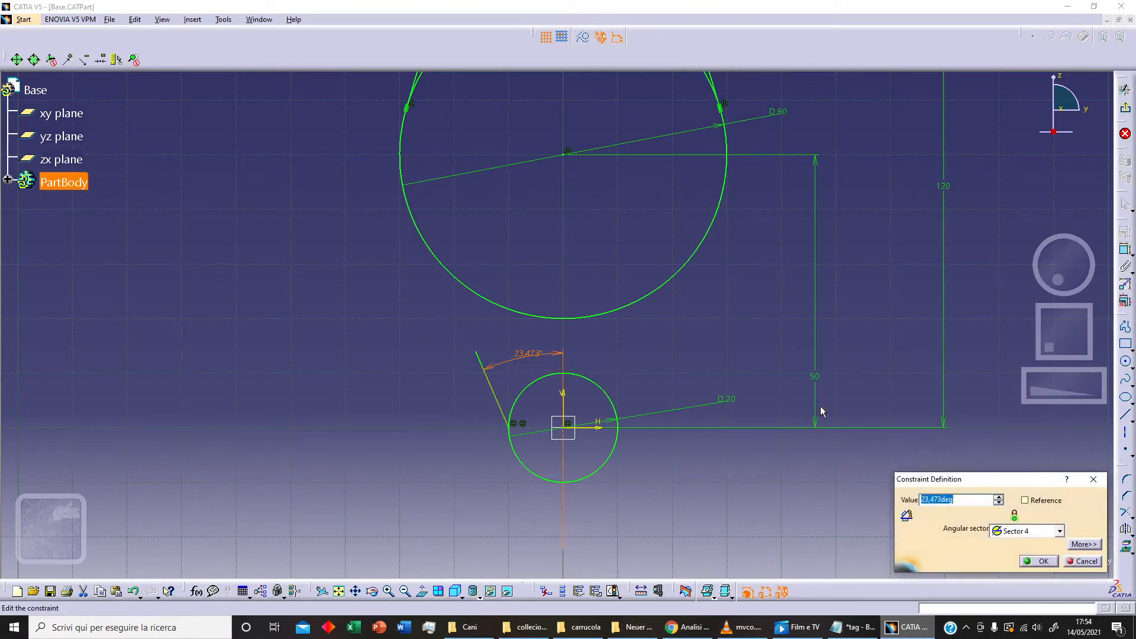
{"action": "type", "text": "15"}
{"action": "key", "text": "Return"}
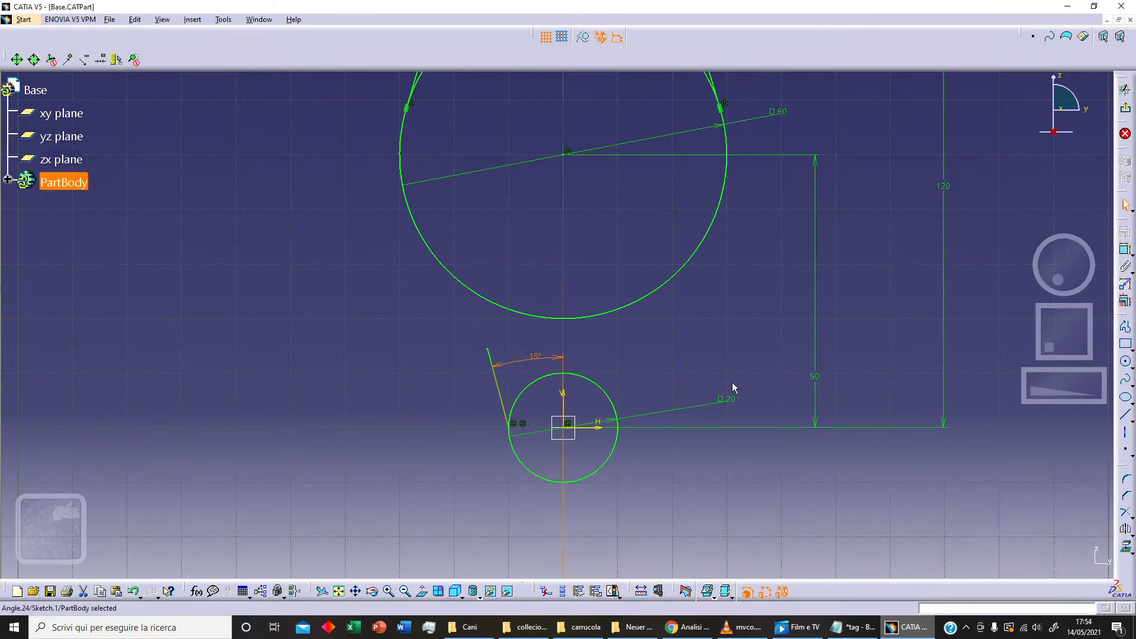
{"action": "left_click", "coordinate": [442, 416]}
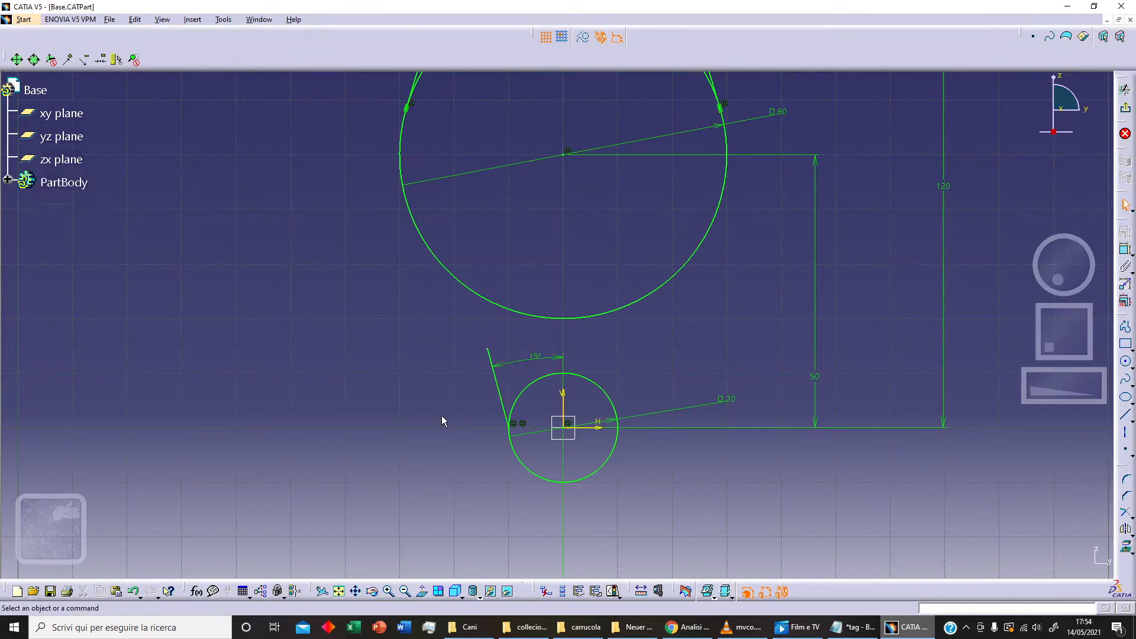
Set the distance from the slanted line's upper endpoint to the horizontal axis to 15 mm
{"action": "left_click", "coordinate": [488, 349]}
{"action": "left_click", "coordinate": [1126, 249]}
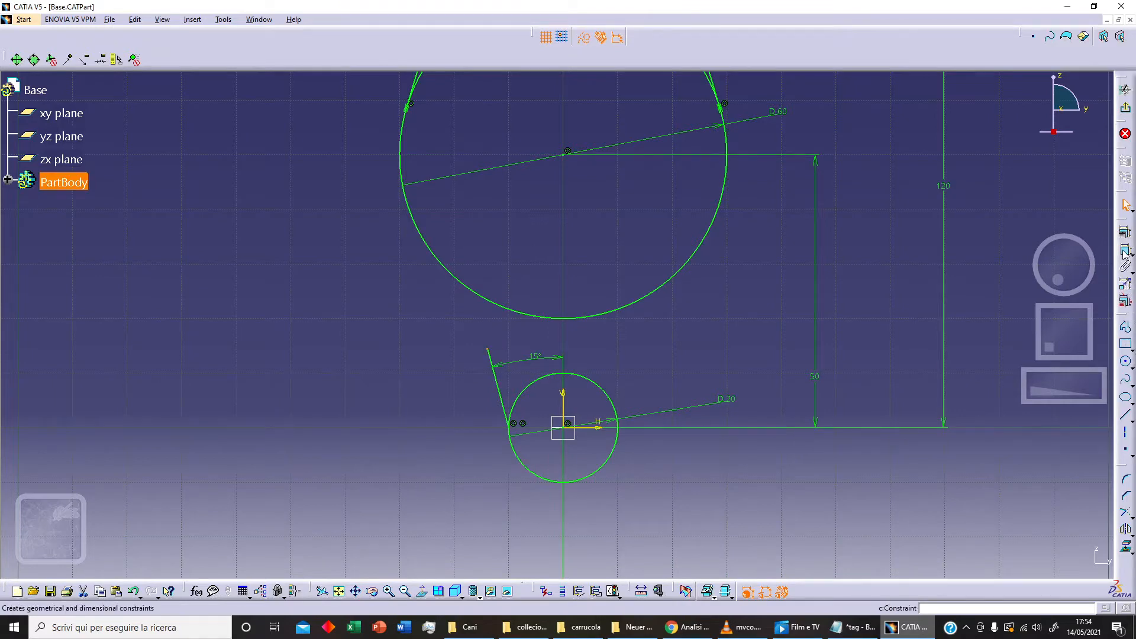
{"action": "left_click", "coordinate": [604, 428]}
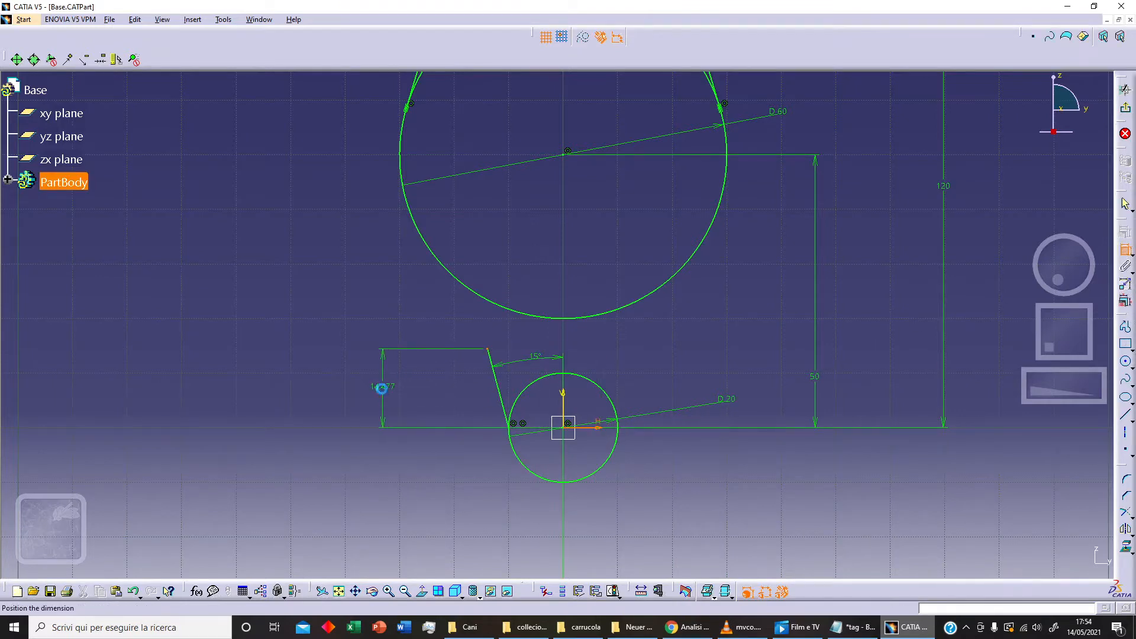
{"action": "left_click", "coordinate": [388, 387]}
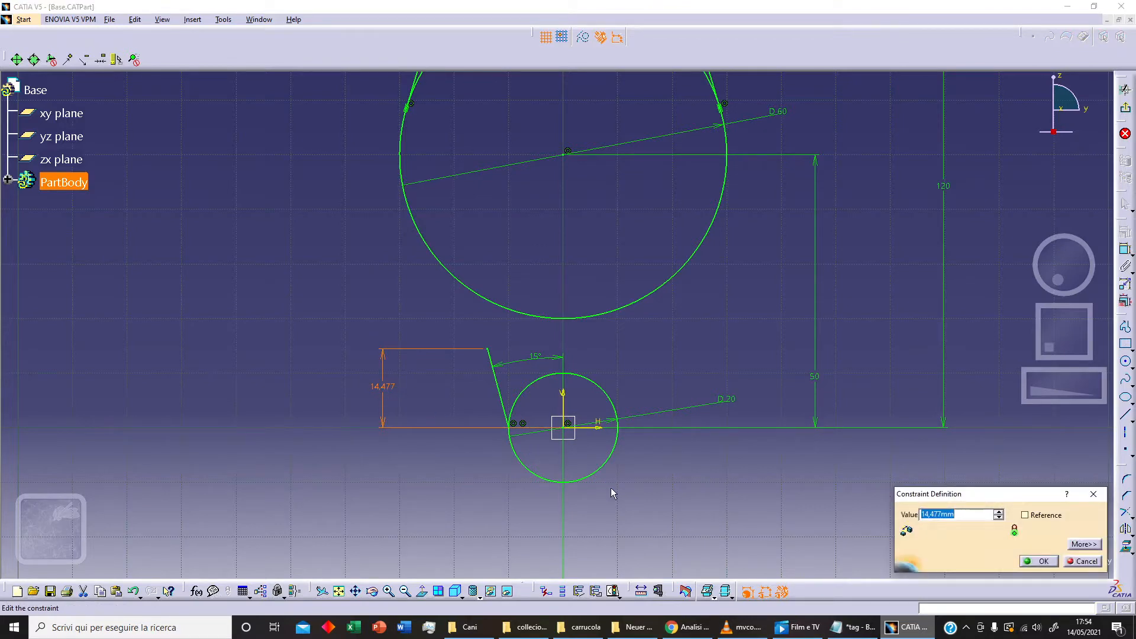
{"action": "type", "text": "15"}
{"action": "key", "text": "Return"}
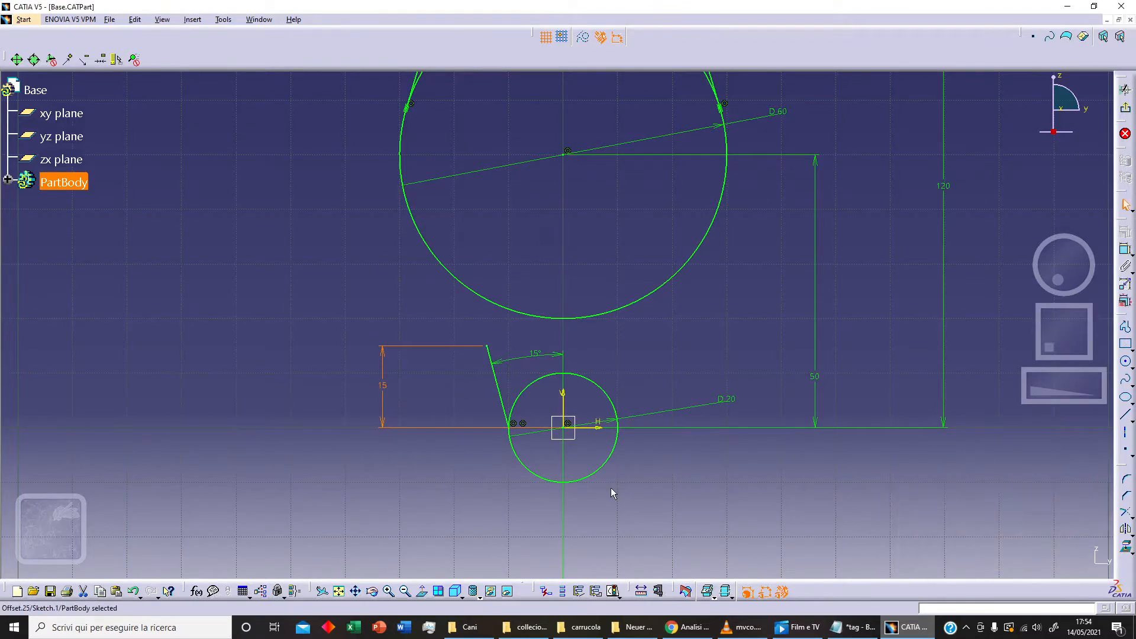
Delete both coincidence constraints at the slanted line's lower endpoint and move that endpoint off the circle, above the horizontal axis
{"action": "mouse_move", "coordinate": [512, 483]}
{"action": "middle_mouse_down"}
{"action": "mouse_move", "coordinate": [492, 462]}
{"action": "mouse_move", "coordinate": [500, 438]}
{"action": "middle_mouse_up"}
{"action": "middle_click_drag", "start_coordinate": [514, 452], "coordinate": [574, 337]}
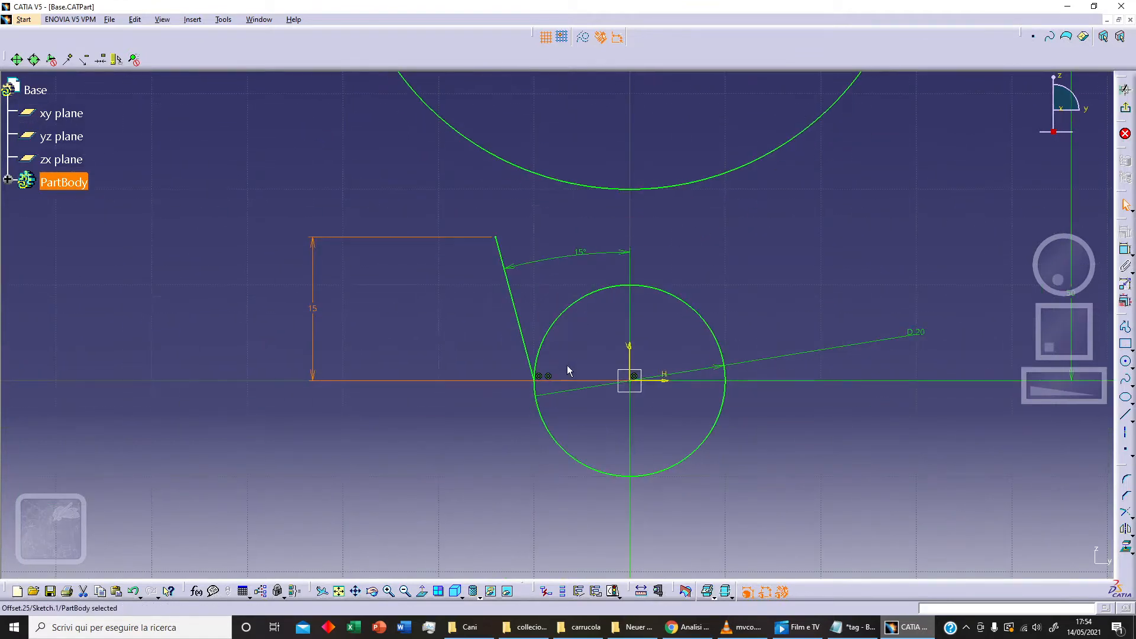
{"action": "left_click", "coordinate": [550, 375]}
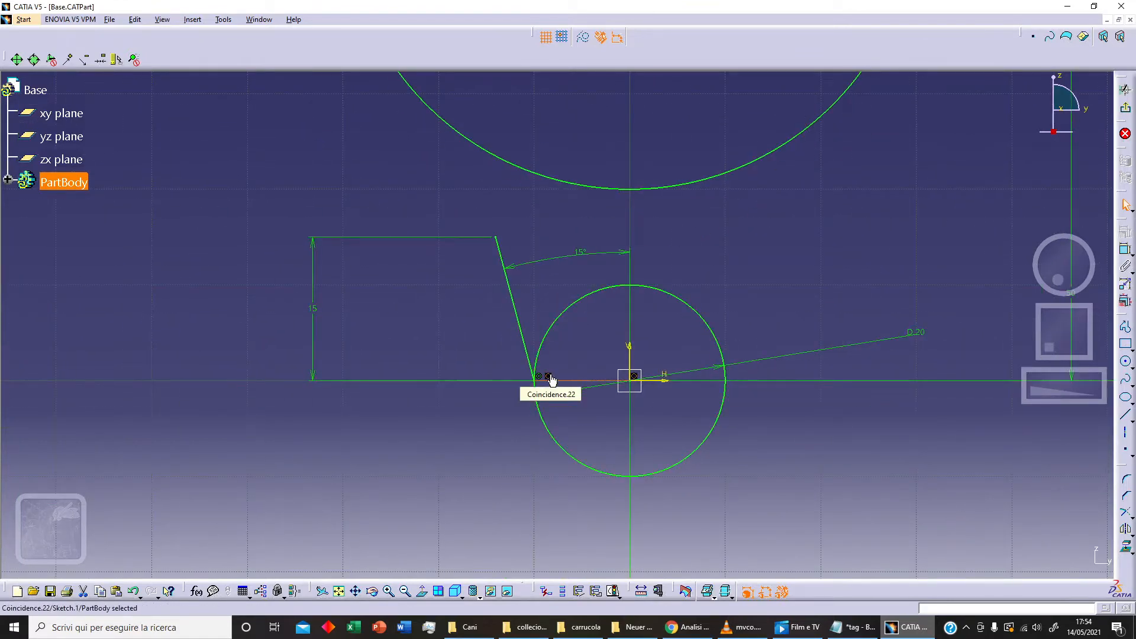
{"action": "right_click", "coordinate": [551, 380]}
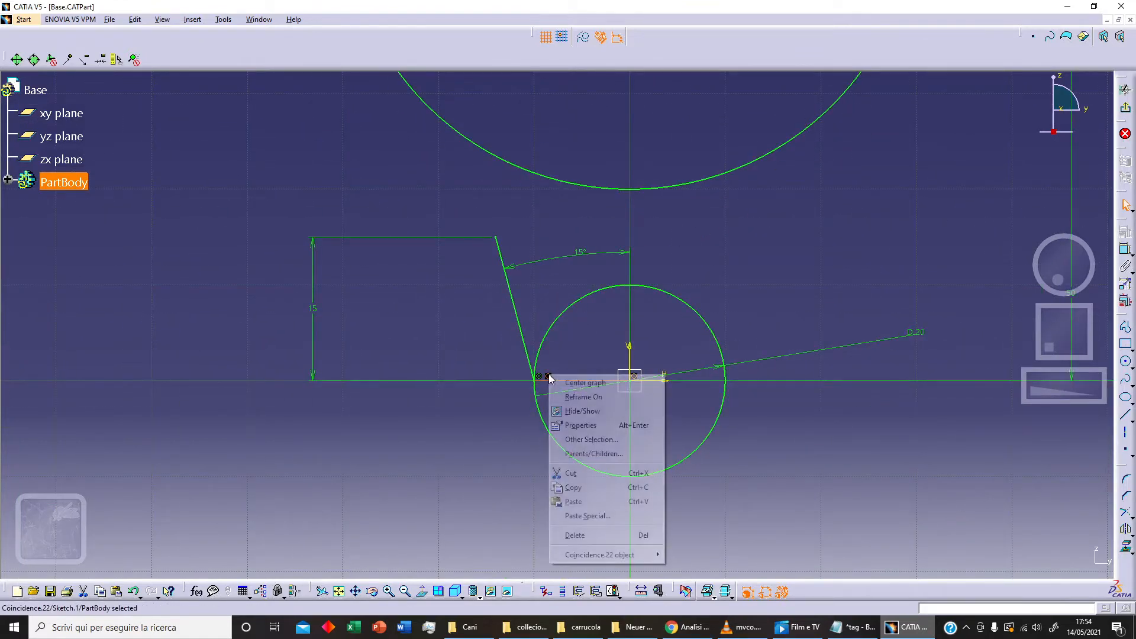
{"action": "left_click", "coordinate": [574, 535]}
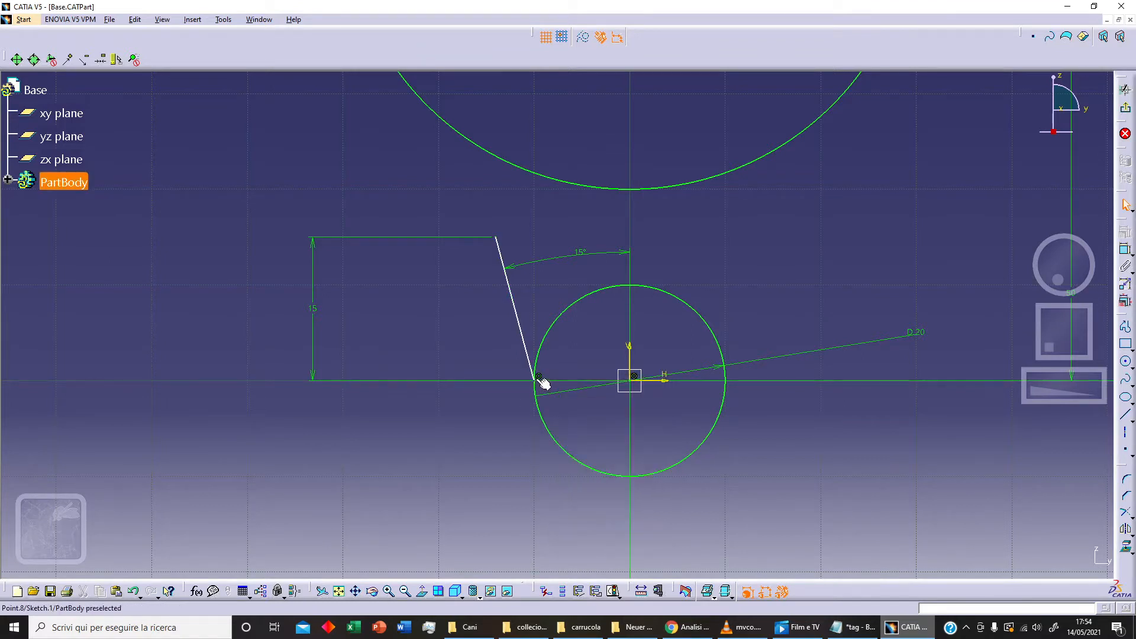
{"action": "mouse_move", "coordinate": [535, 380]}
{"action": "left_mouse_down"}
{"action": "mouse_move", "coordinate": [528, 355]}
{"action": "mouse_move", "coordinate": [513, 349]}
{"action": "mouse_move", "coordinate": [518, 386]}
{"action": "left_mouse_up"}
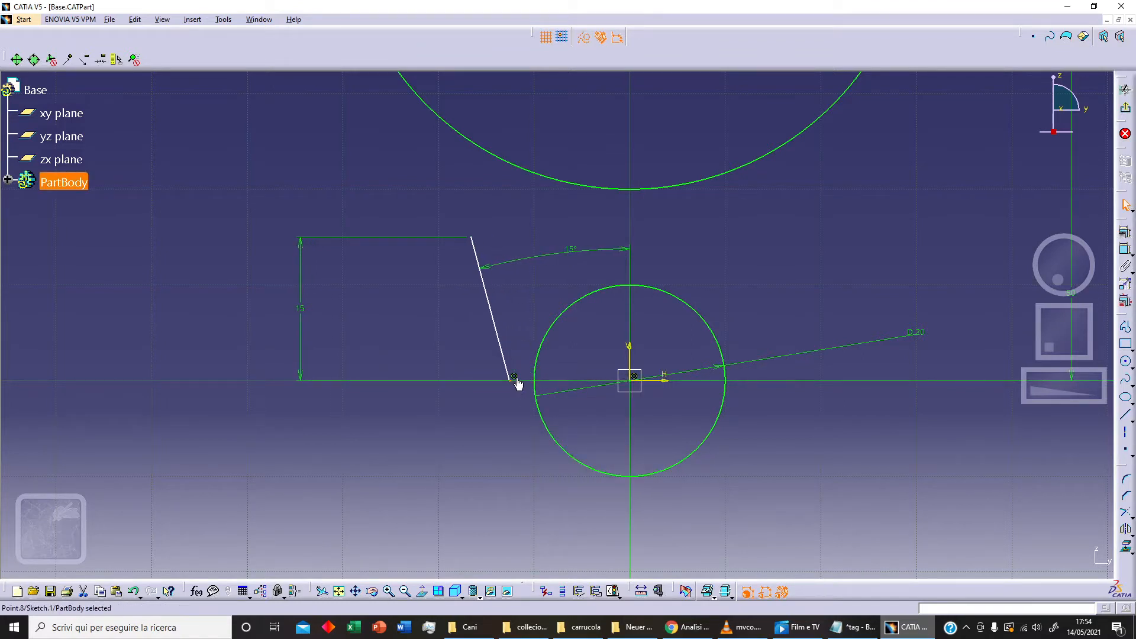
{"action": "right_click", "coordinate": [516, 377]}
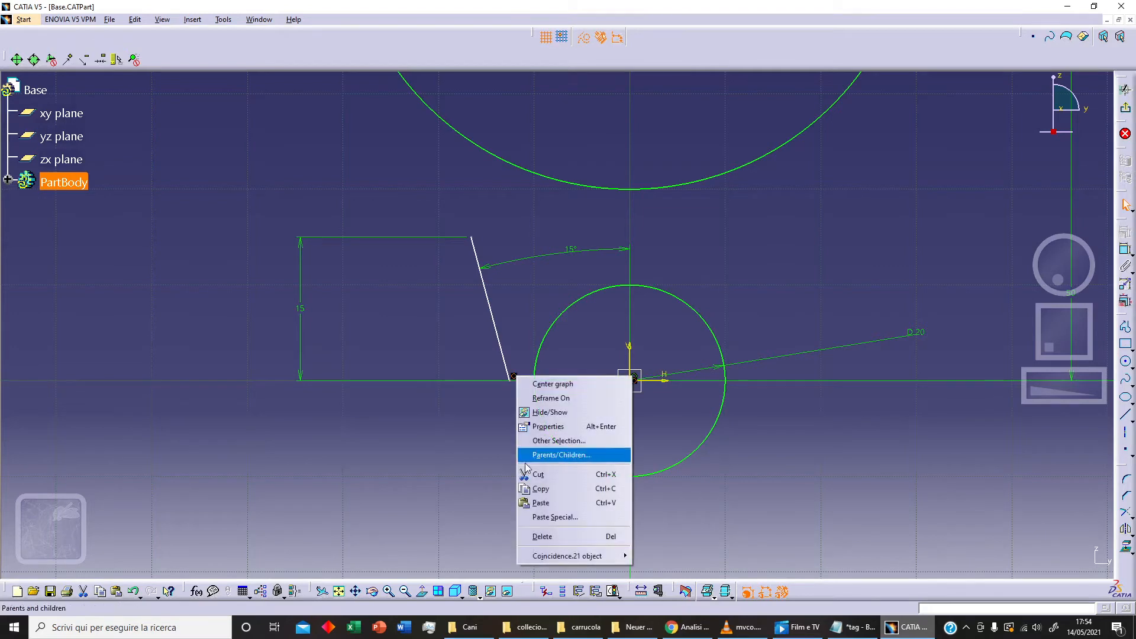
{"action": "left_click", "coordinate": [547, 536]}
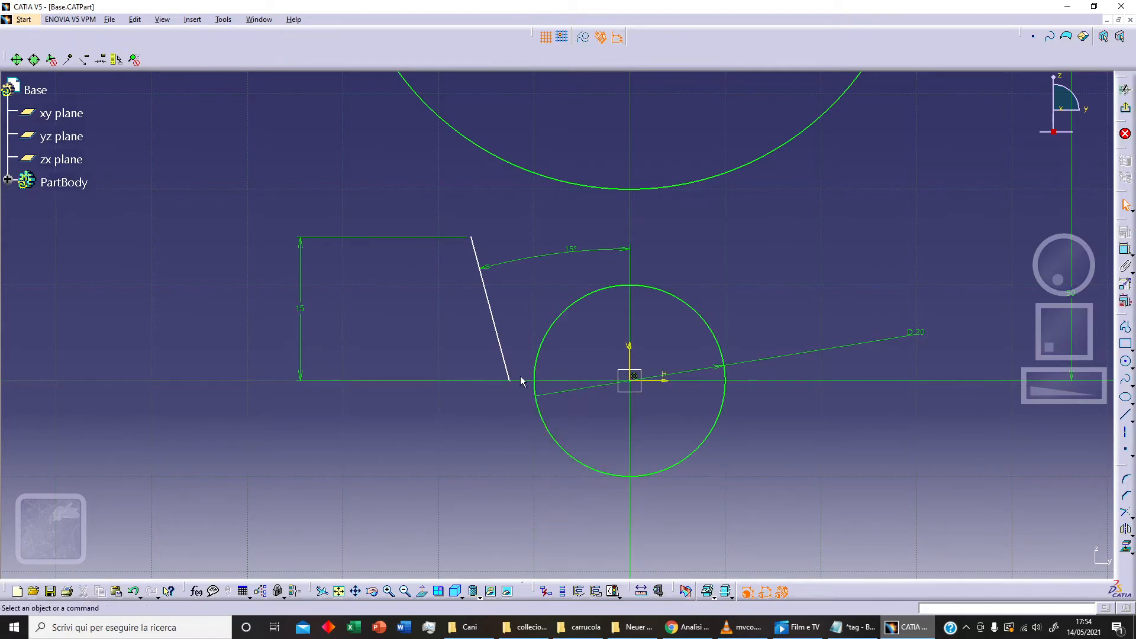
{"action": "left_click_drag", "start_coordinate": [509, 380], "coordinate": [520, 359]}
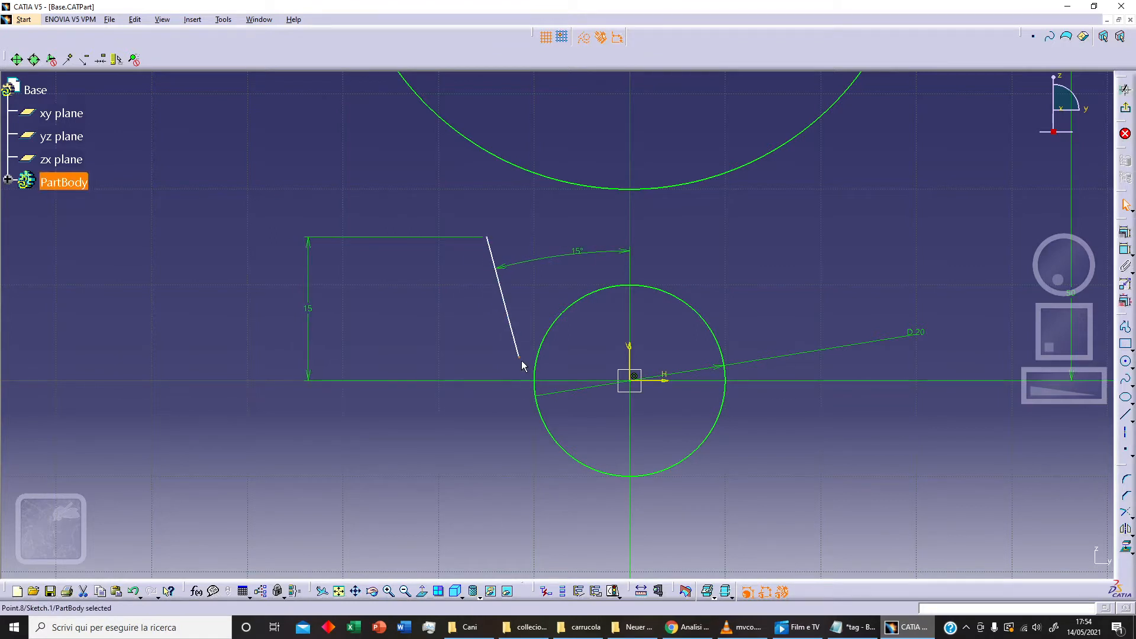
Apply a coincidence constraint between the slanted line's freed lower endpoint and the lowest circle
{"action": "left_click", "coordinate": [540, 349]}
{"action": "left_click", "coordinate": [1124, 232]}
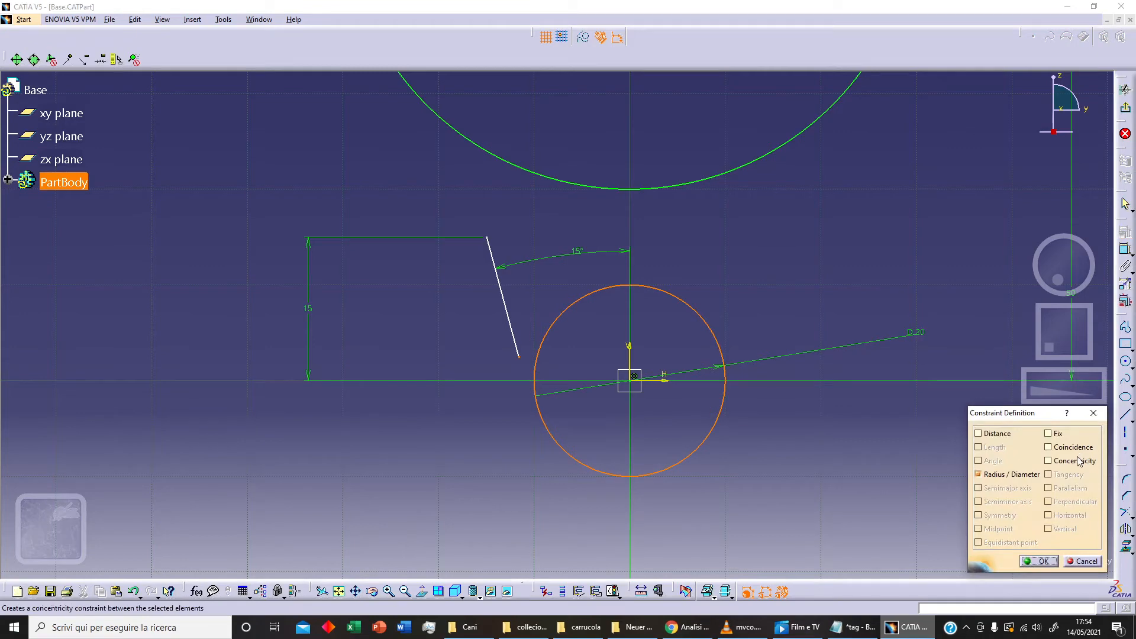
{"action": "left_click", "coordinate": [1065, 448]}
{"action": "left_click", "coordinate": [1041, 561]}
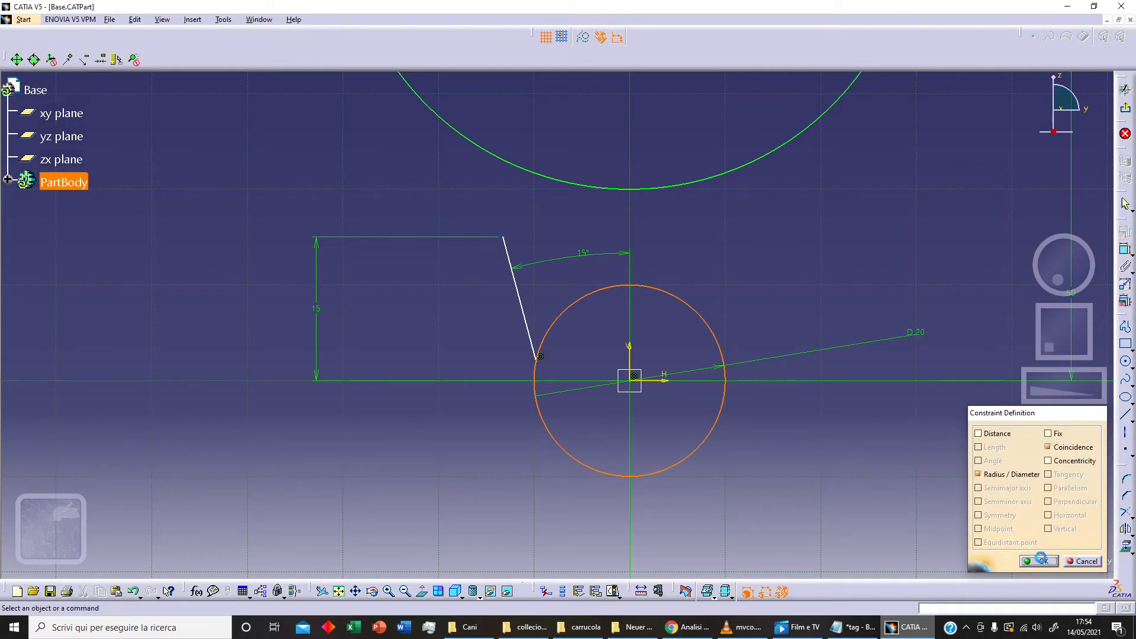
Apply a tangency constraint between the slanted line and the lowest circle
{"action": "left_click", "coordinate": [524, 308]}
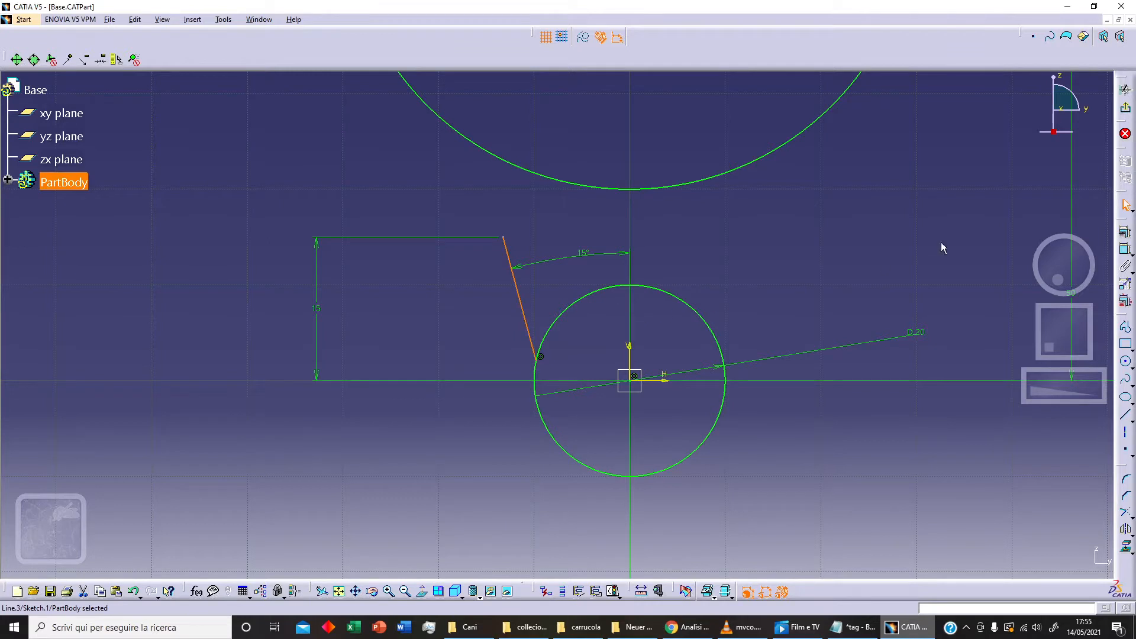
{"action": "left_click", "coordinate": [573, 307], "text": "ctrl"}
{"action": "left_click", "coordinate": [1126, 232]}
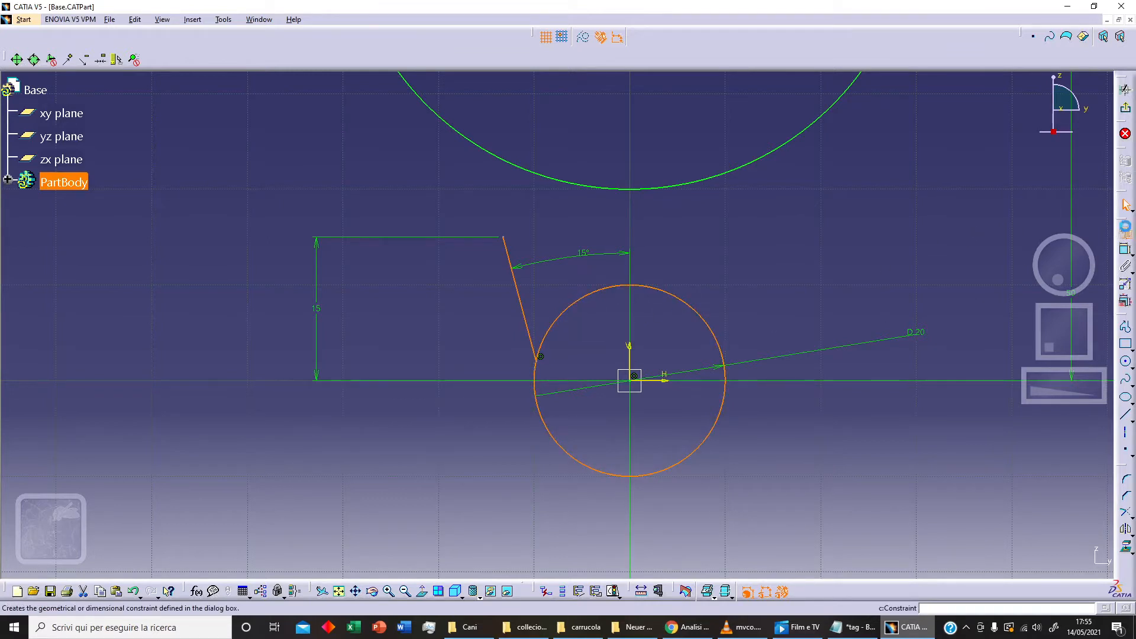
{"action": "left_click", "coordinate": [1068, 475]}
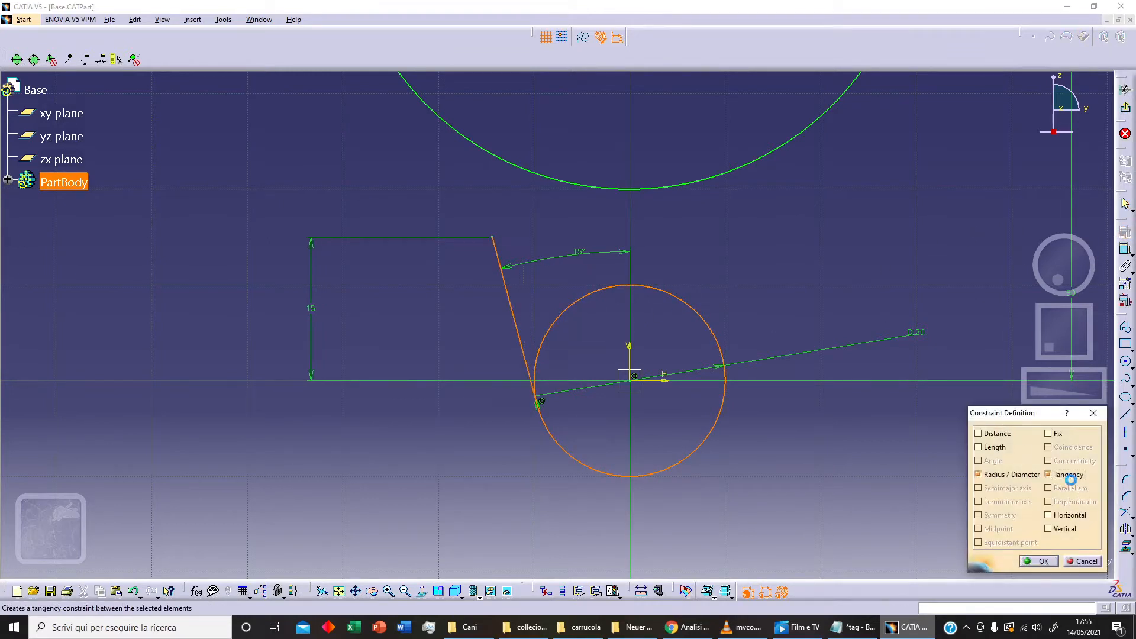
{"action": "left_click", "coordinate": [1042, 561]}
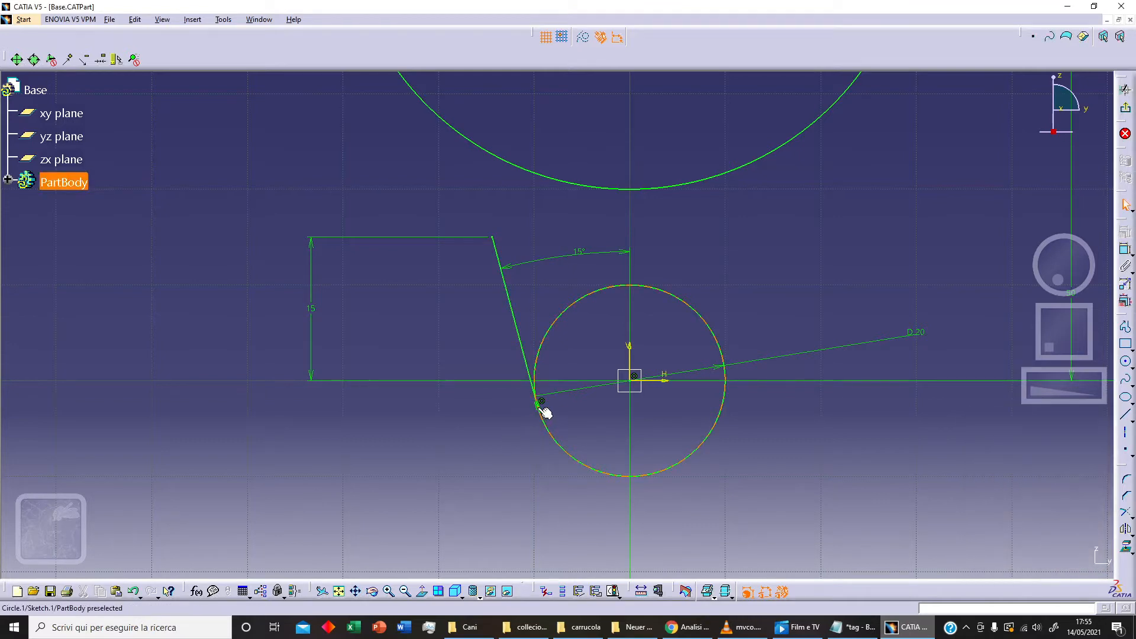
Draw a line from the slanted line's upper endpoint up to a free point just outside the middle circle's lower-left side
{"action": "middle_click_drag", "start_coordinate": [724, 286], "coordinate": [722, 341]}
{"action": "left_click", "coordinate": [1125, 414]}
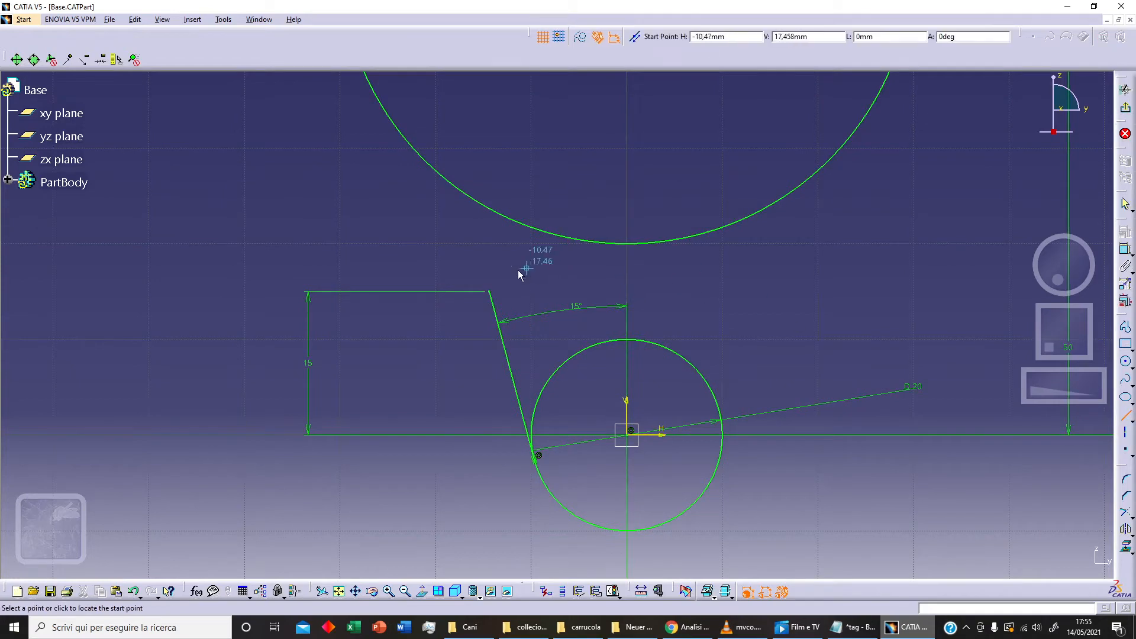
{"action": "left_click", "coordinate": [490, 291]}
{"action": "middle_click_drag", "start_coordinate": [380, 137], "coordinate": [398, 213]}
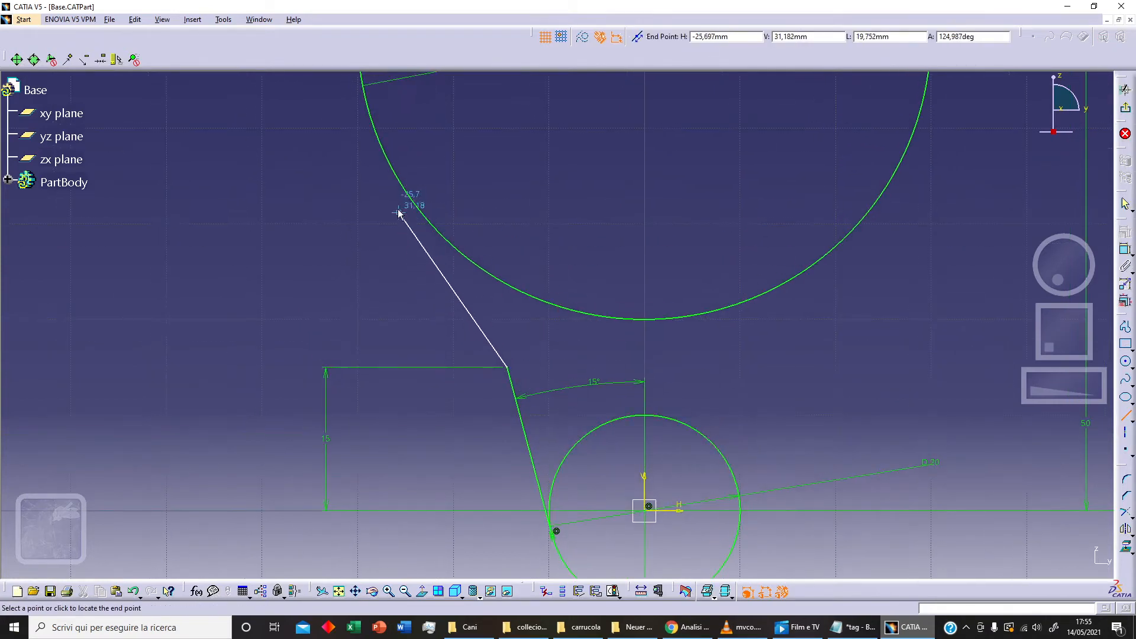
{"action": "left_click", "coordinate": [405, 234]}
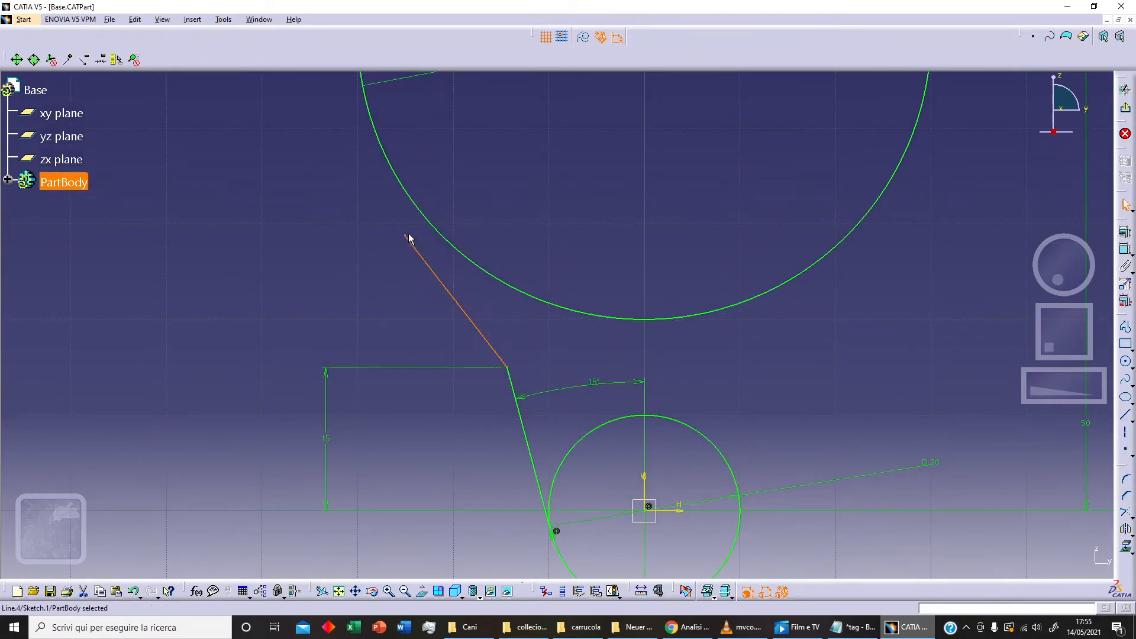
Apply a tangency constraint between the new upper slanted line and the middle circle
{"action": "left_click", "coordinate": [424, 222], "text": "ctrl"}
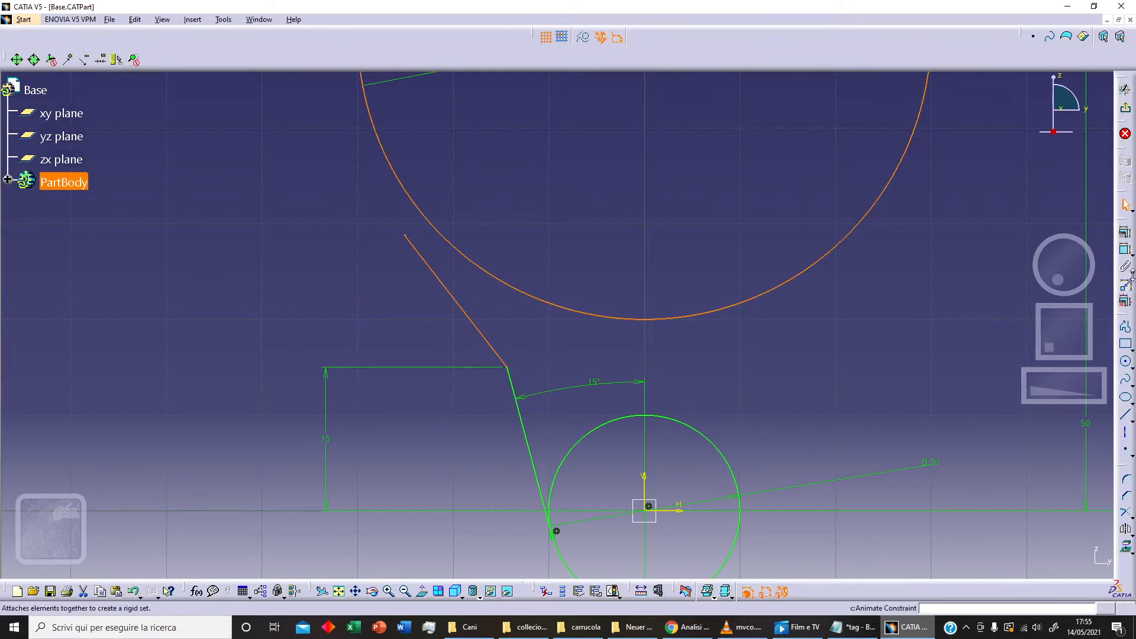
{"action": "left_click", "coordinate": [1125, 232]}
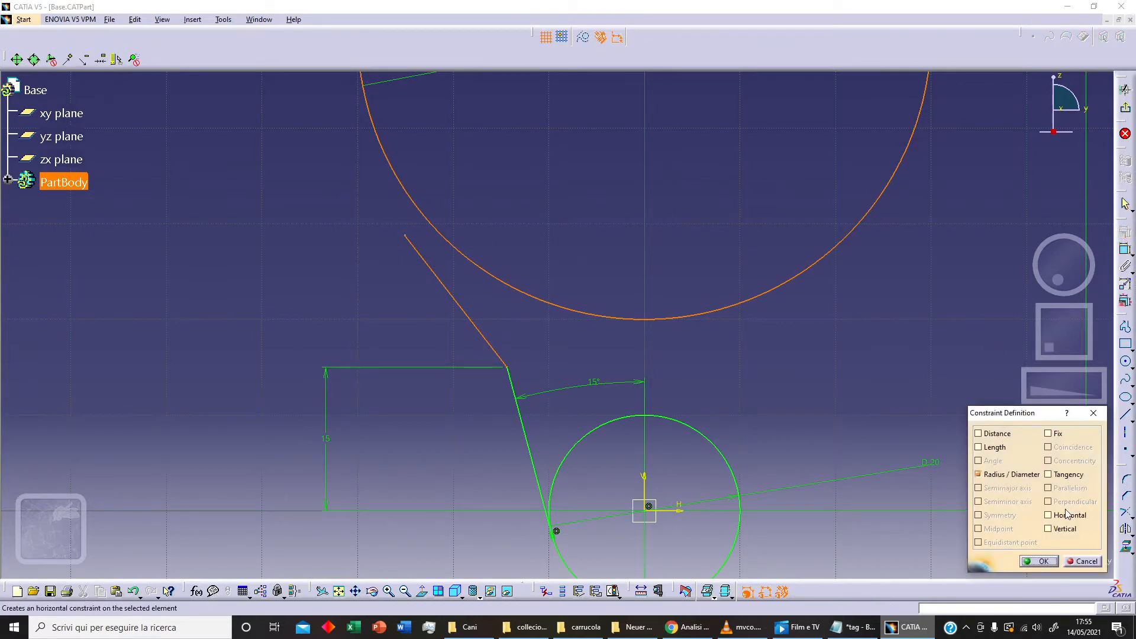
{"action": "left_click", "coordinate": [1065, 474]}
{"action": "left_click", "coordinate": [1043, 561]}
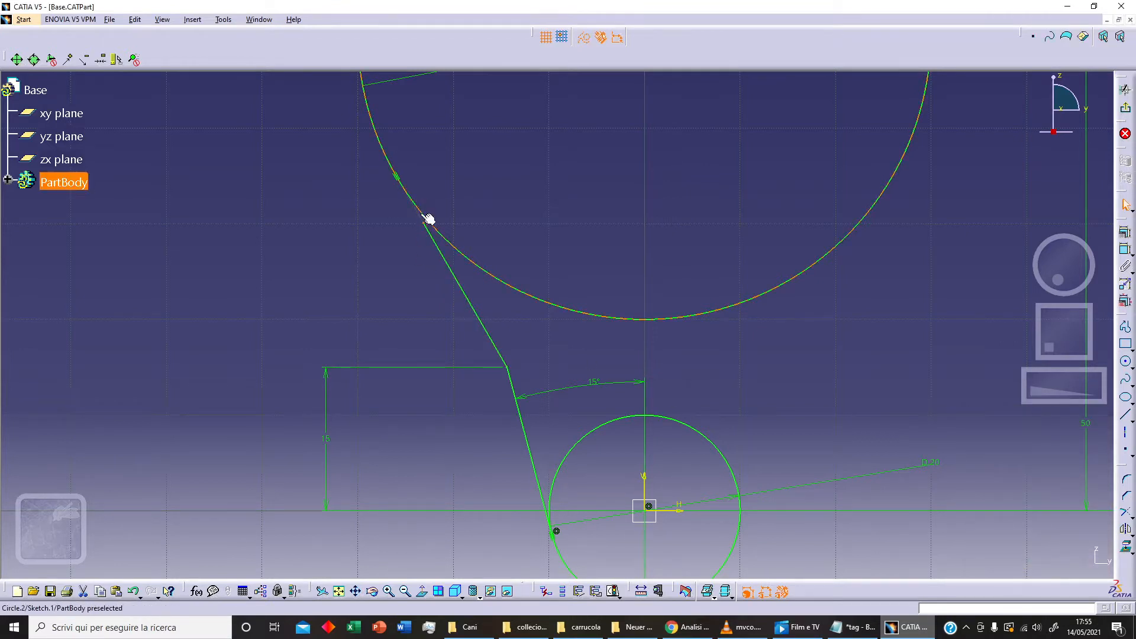
Apply a coincidence constraint between the upper slanted line's free endpoint and the middle circle
{"action": "left_click", "coordinate": [486, 272]}
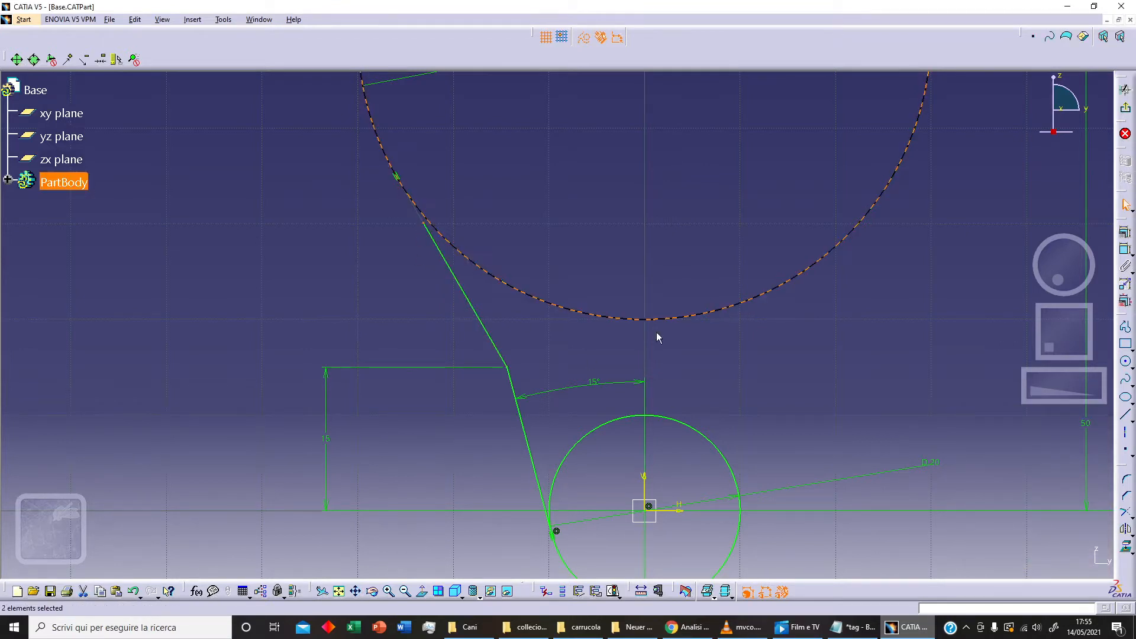
{"action": "left_click", "coordinate": [1130, 236]}
{"action": "left_click", "coordinate": [1048, 446]}
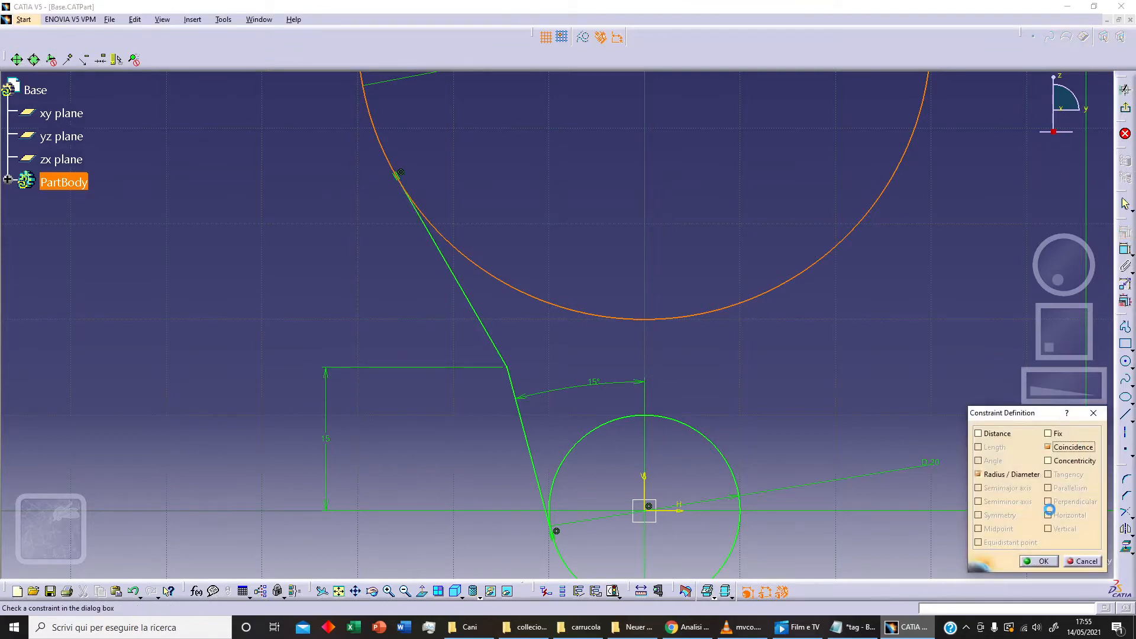
{"action": "left_click", "coordinate": [1043, 561]}
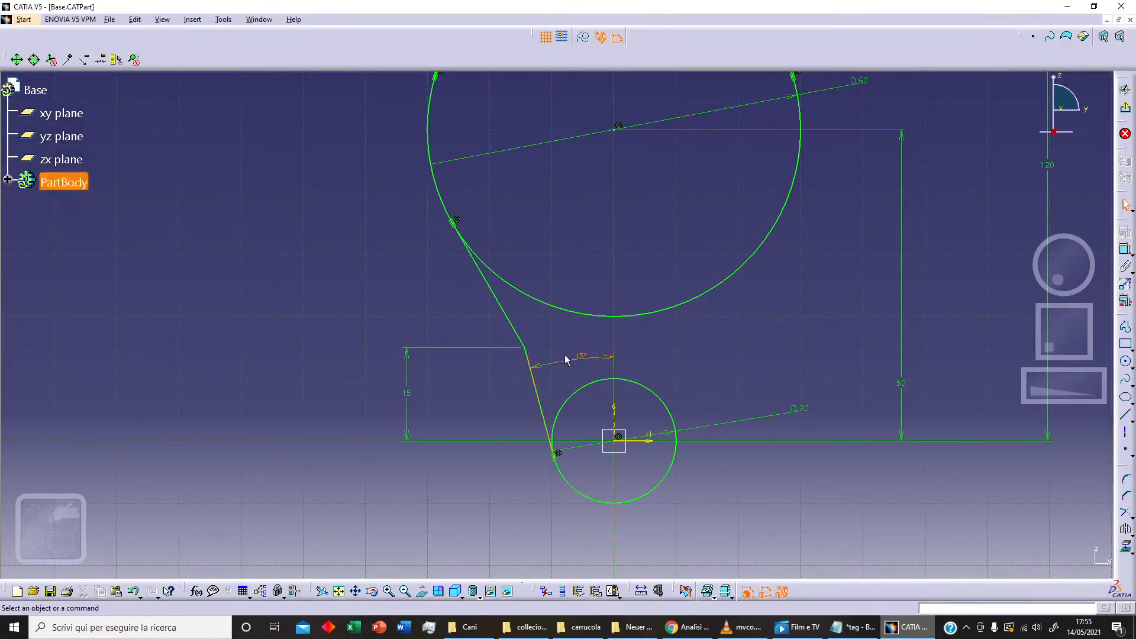
Mirror the two connected slanted lines between the middle and lowest circles about the vertical axis
{"action": "left_click", "coordinate": [512, 320]}
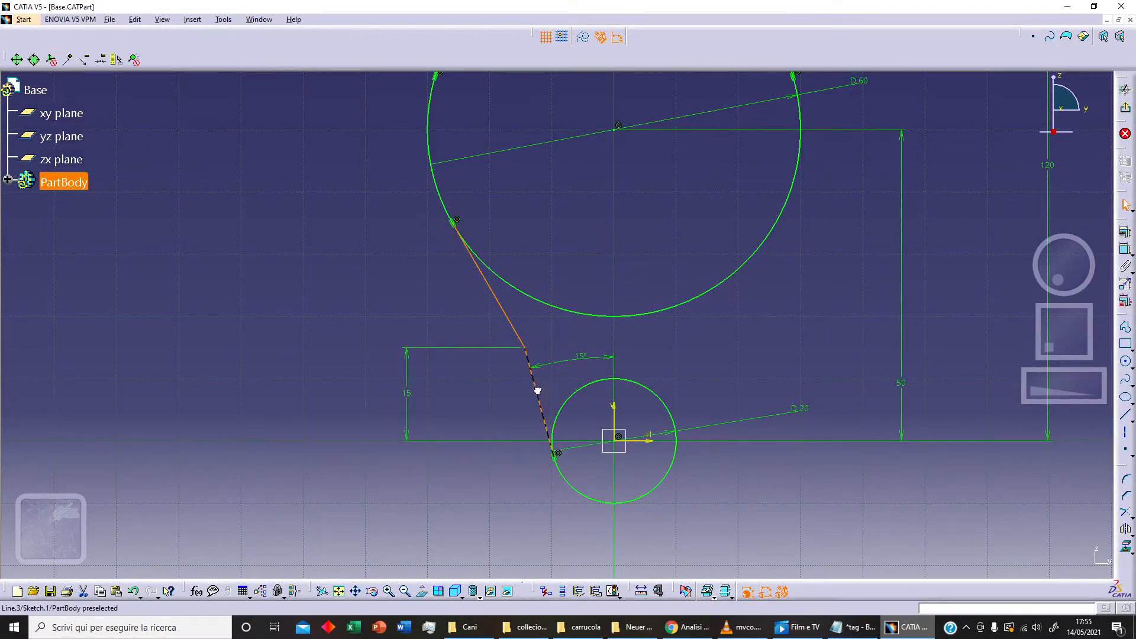
{"action": "left_click", "coordinate": [537, 390], "text": "ctrl"}
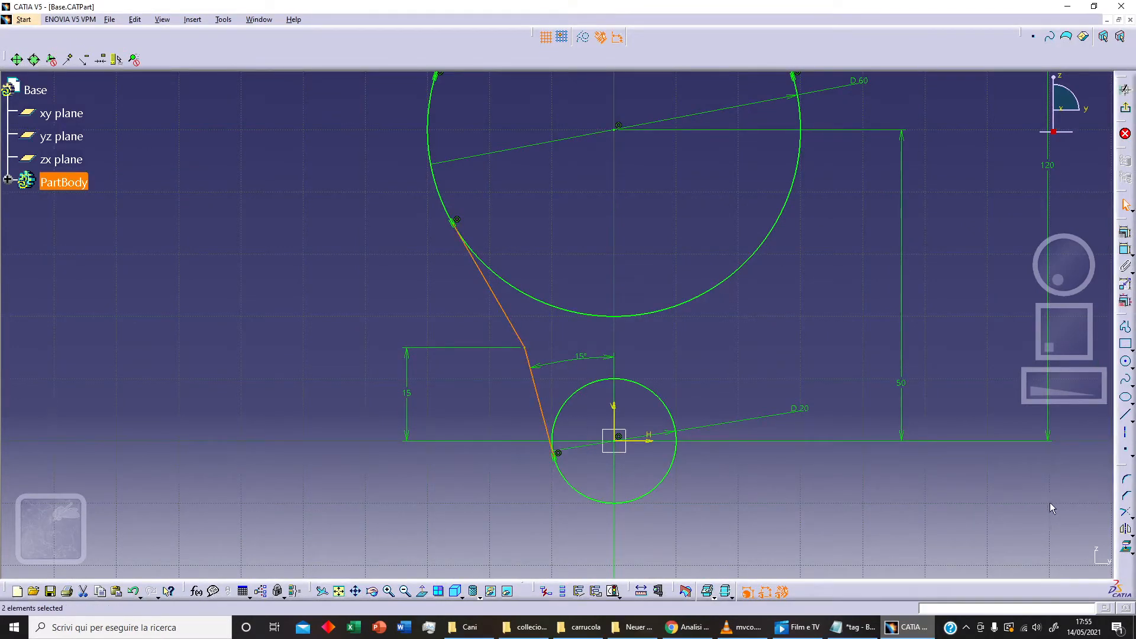
{"action": "left_click", "coordinate": [1125, 531]}
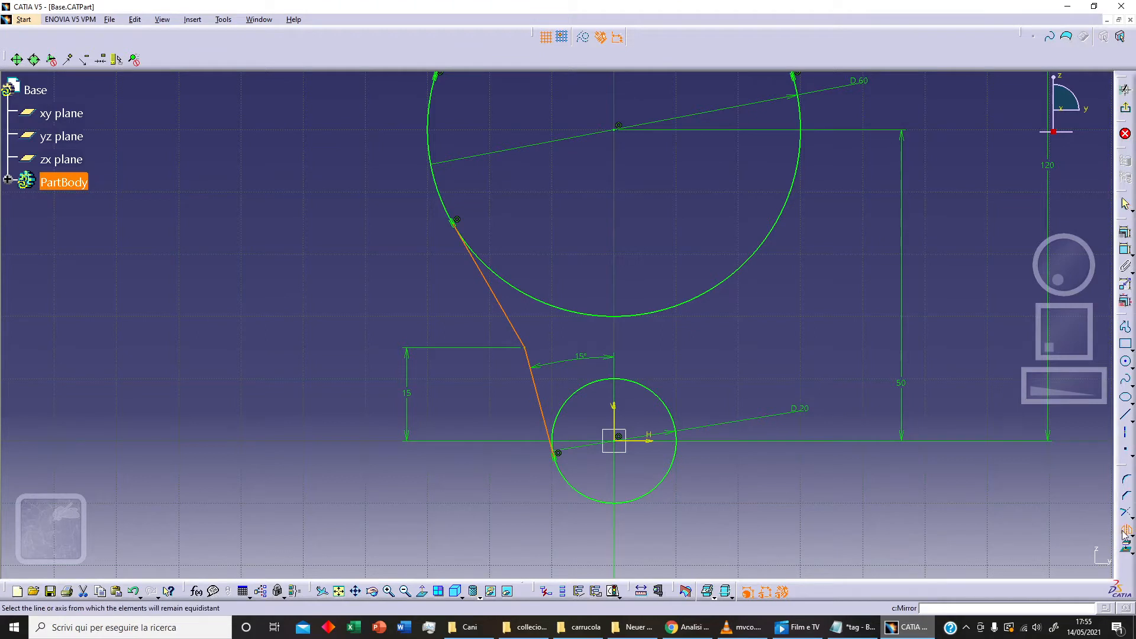
{"action": "left_click", "coordinate": [615, 414]}
{"action": "middle_click_drag", "start_coordinate": [678, 245], "coordinate": [681, 271]}
{"action": "mouse_move", "coordinate": [690, 220]}
{"action": "middle_mouse_down"}
{"action": "mouse_move", "coordinate": [690, 271]}
{"action": "mouse_move", "coordinate": [692, 261]}
{"action": "middle_mouse_up"}
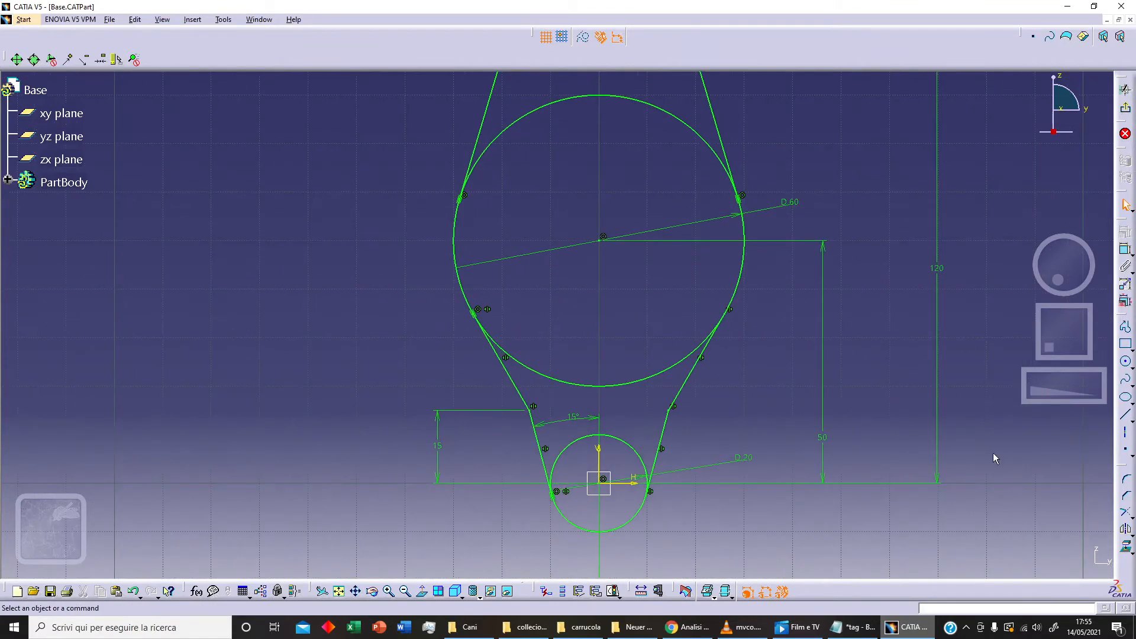
Quick-trim the circle arcs lying inside the profile so that only the closed outer outline remains
{"action": "left_click", "coordinate": [1133, 518]}
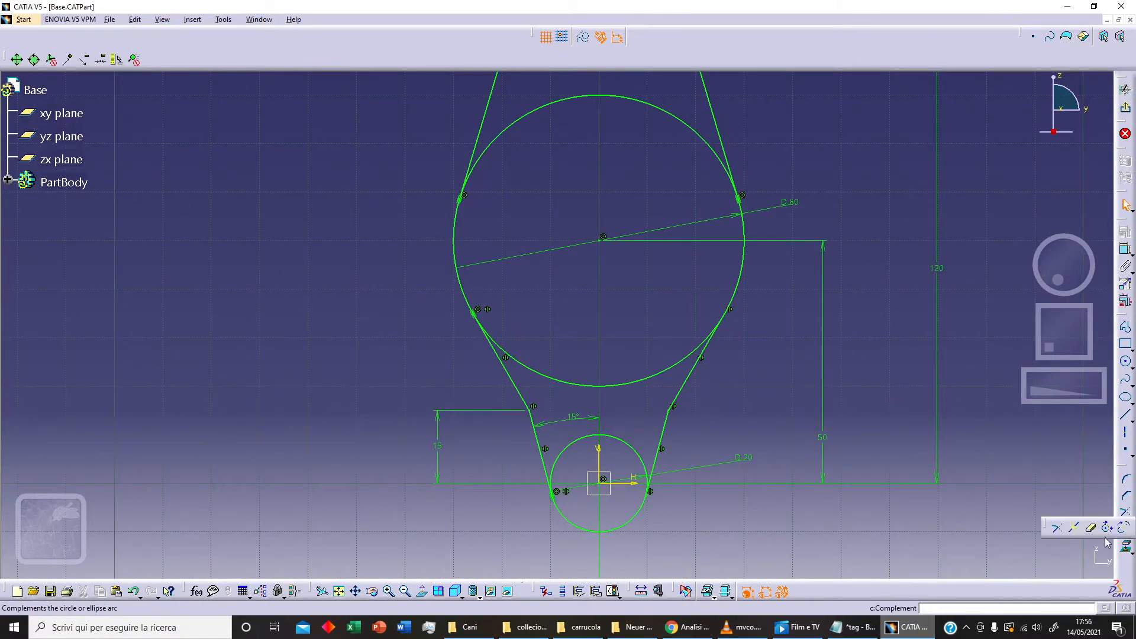
{"action": "left_click", "coordinate": [1088, 527]}
{"action": "left_click", "coordinate": [710, 147]}
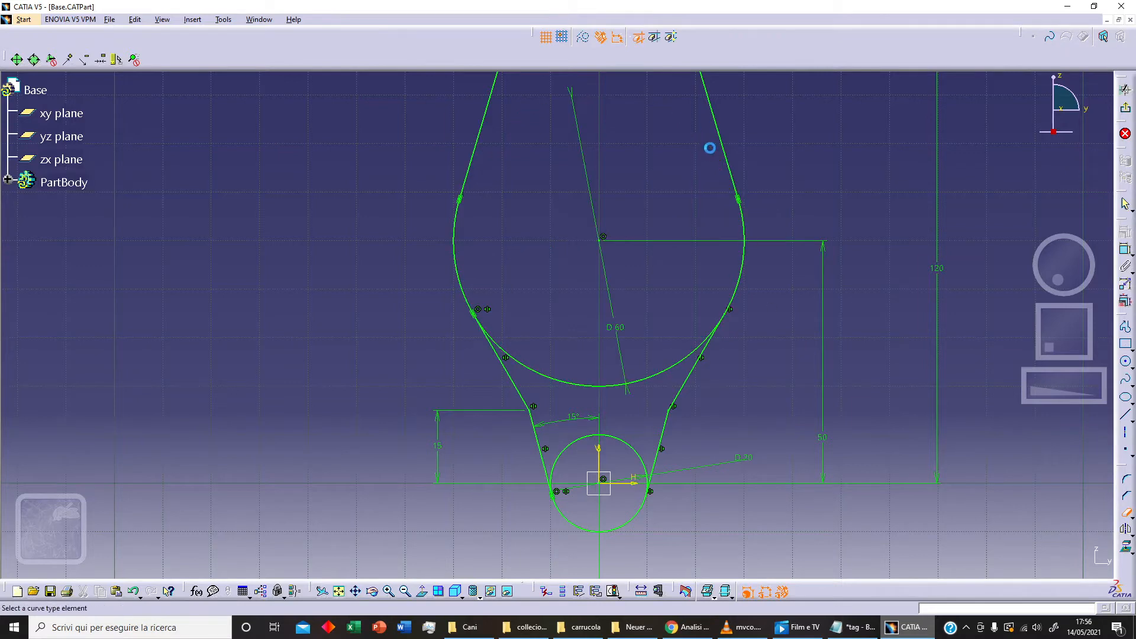
{"action": "middle_click_drag", "start_coordinate": [748, 157], "coordinate": [759, 362]}
{"action": "middle_click_drag", "start_coordinate": [676, 332], "coordinate": [634, 159]}
{"action": "left_click", "coordinate": [635, 402]}
{"action": "middle_click_drag", "start_coordinate": [644, 432], "coordinate": [664, 352]}
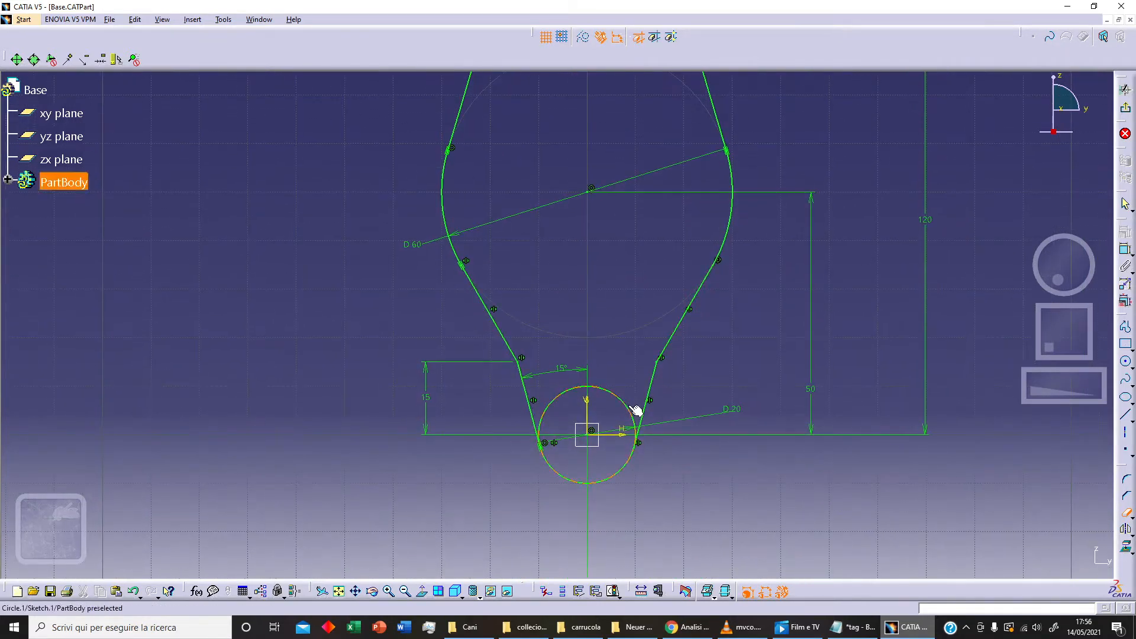
{"action": "left_click", "coordinate": [634, 407]}
{"action": "mouse_move", "coordinate": [651, 444]}
{"action": "middle_mouse_down"}
{"action": "mouse_move", "coordinate": [682, 222]}
{"action": "mouse_move", "coordinate": [687, 275]}
{"action": "middle_mouse_up"}
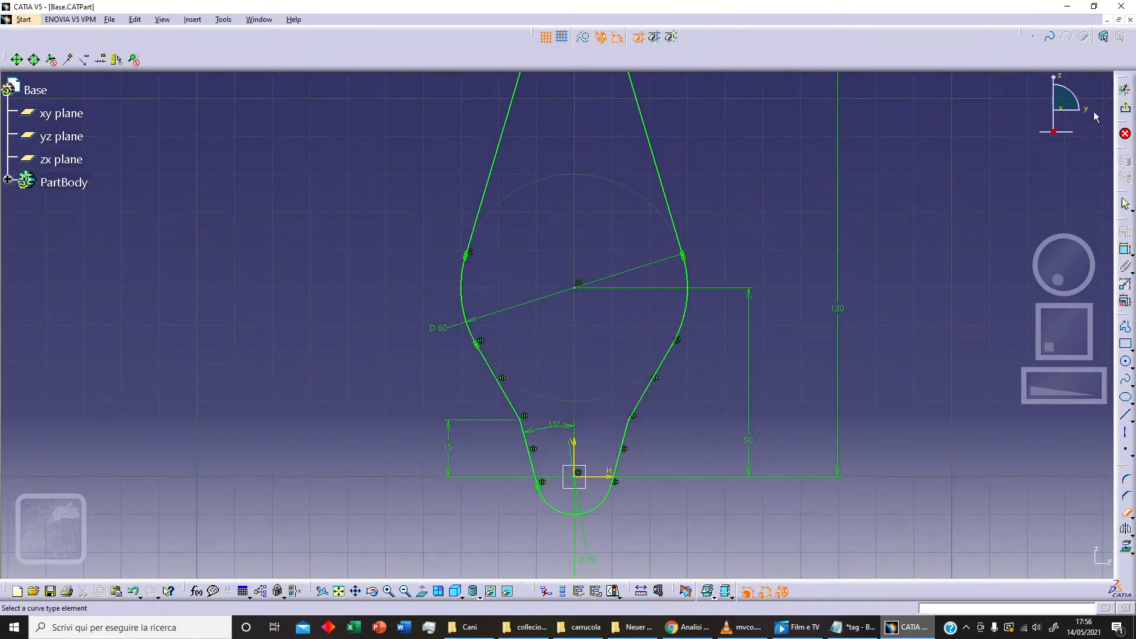
Exit the sketch and pad the profile with a length of 1 mm and mirrored extent
{"action": "left_click", "coordinate": [1125, 108]}
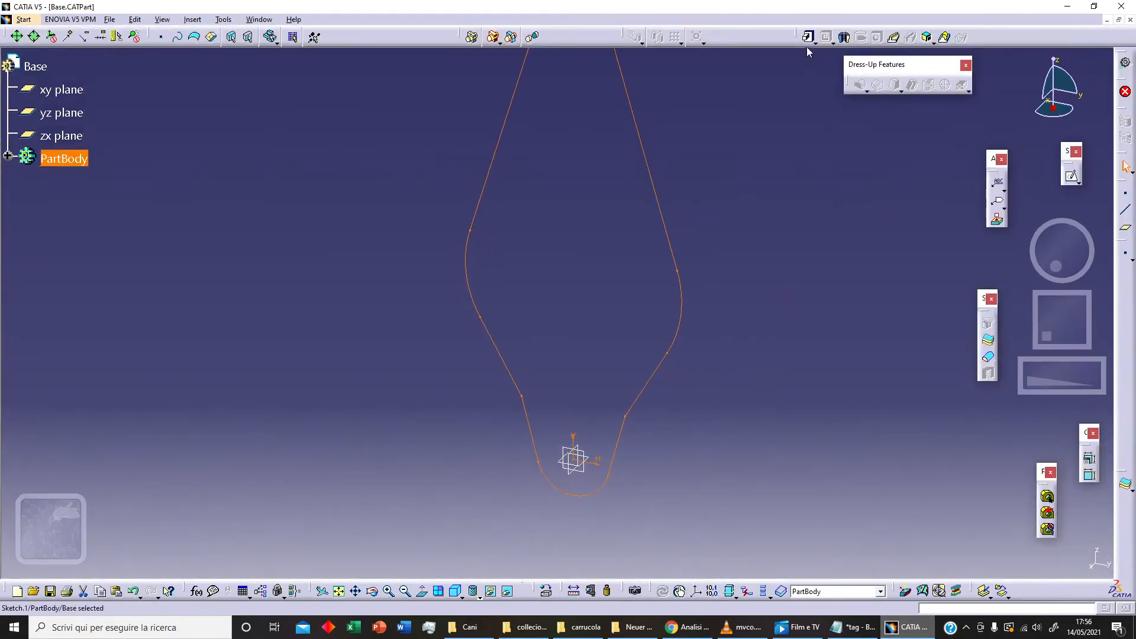
{"action": "left_click", "coordinate": [809, 37]}
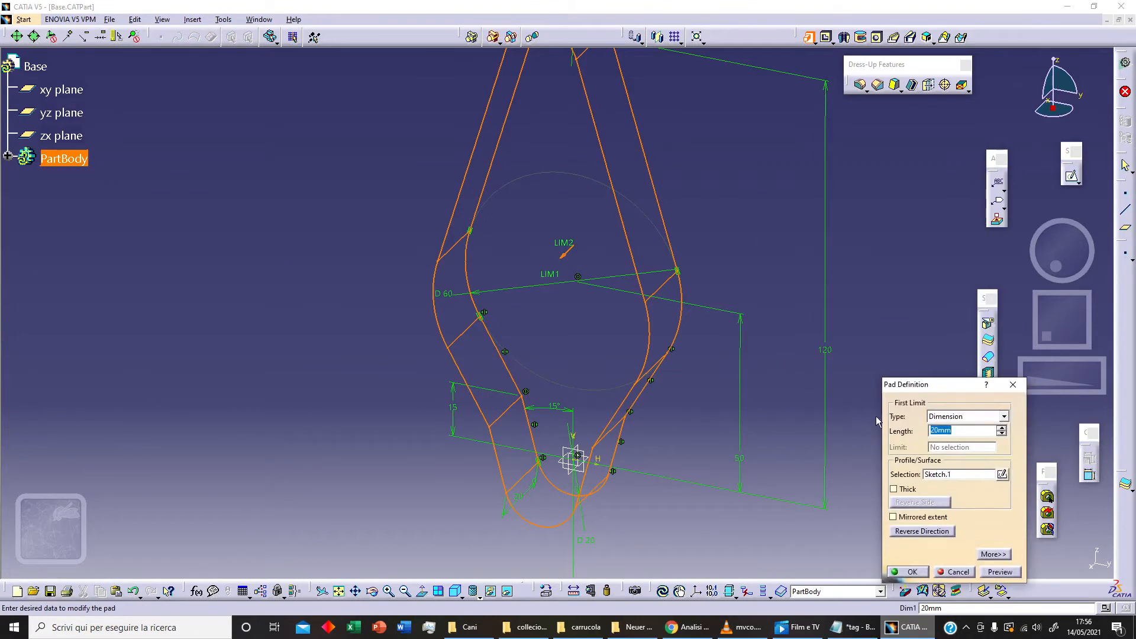
{"action": "type", "text": "2"}
{"action": "left_click", "coordinate": [943, 521]}
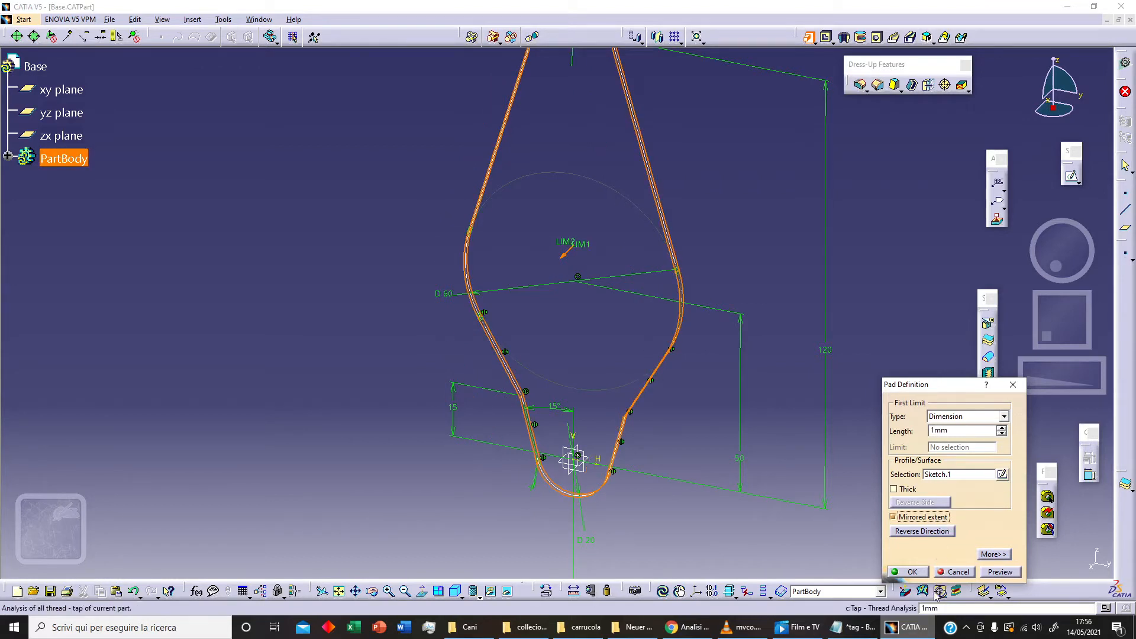
{"action": "left_click", "coordinate": [916, 574]}
{"action": "left_click", "coordinate": [459, 390]}
{"action": "middle_click_drag", "start_coordinate": [467, 286], "coordinate": [474, 343]}
{"action": "left_click", "coordinate": [471, 329]}
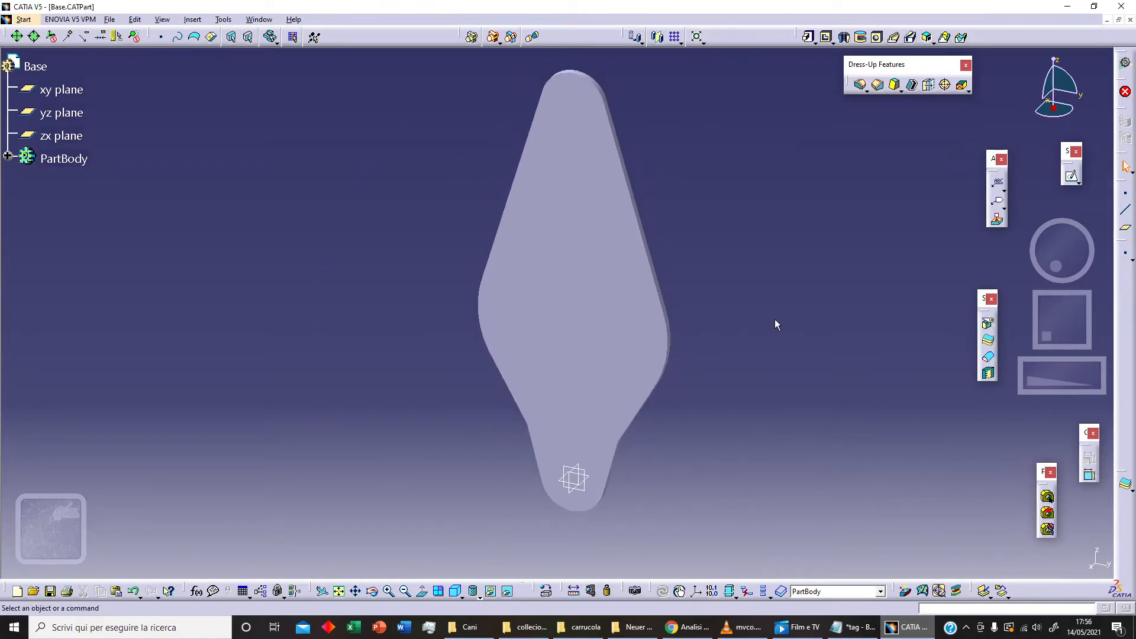
Start a sketch on the plate's front face and place three free points on its lower, middle and upper areas, beside the vertical axis
{"action": "left_click", "coordinate": [639, 324]}
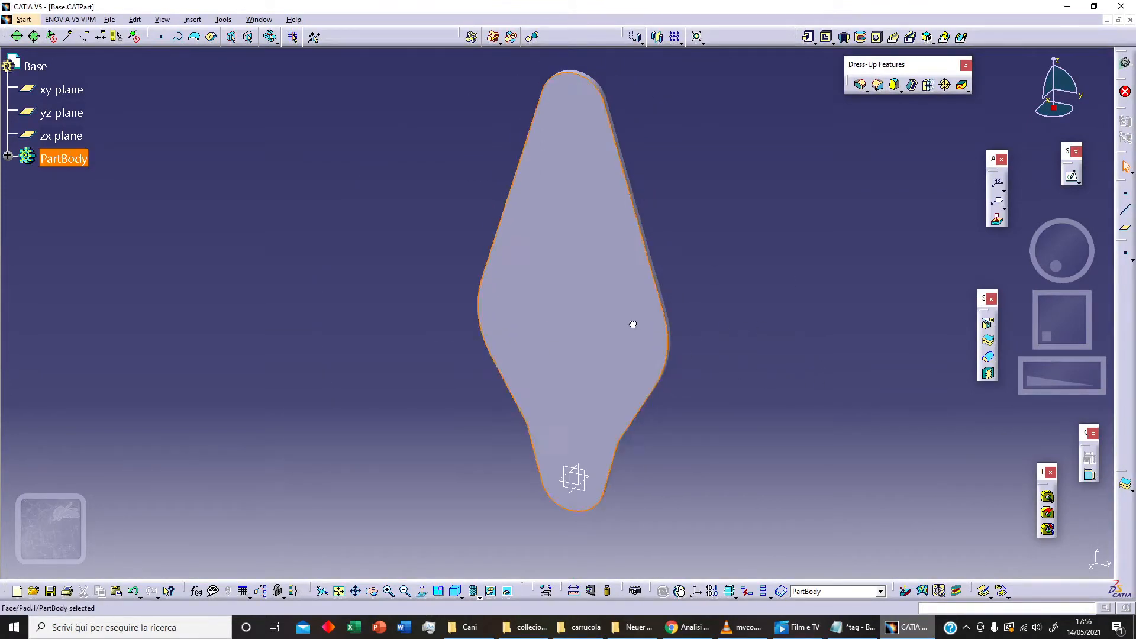
{"action": "left_click", "coordinate": [1072, 176]}
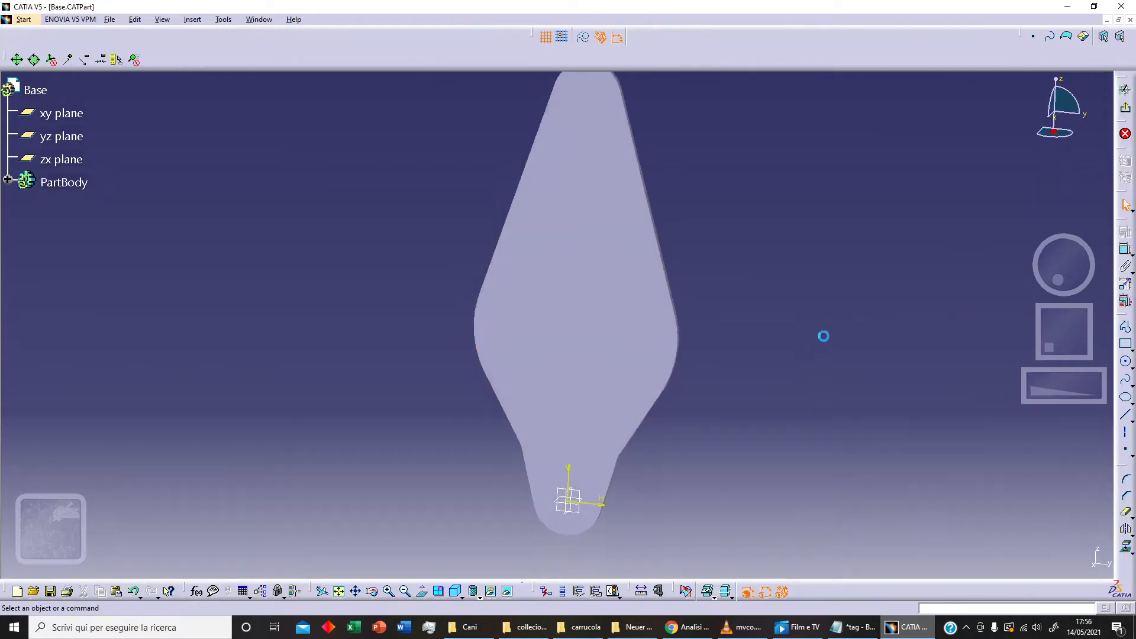
{"action": "left_click", "coordinate": [1125, 452]}
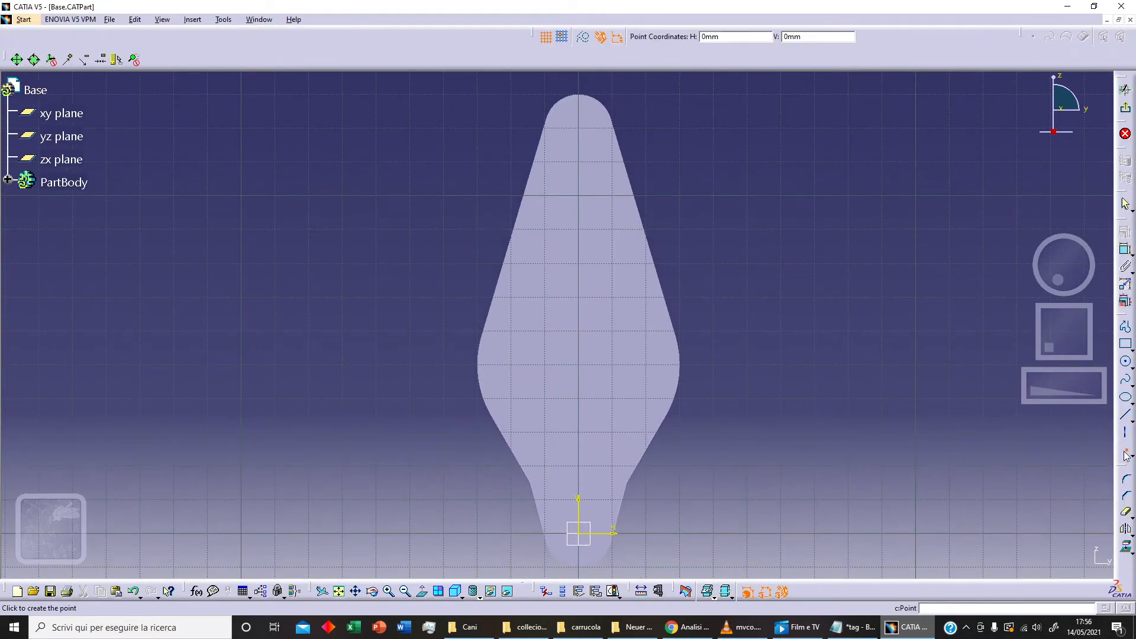
{"action": "left_click", "coordinate": [601, 321]}
{"action": "left_click", "coordinate": [601, 446]}
{"action": "left_click", "coordinate": [1125, 451]}
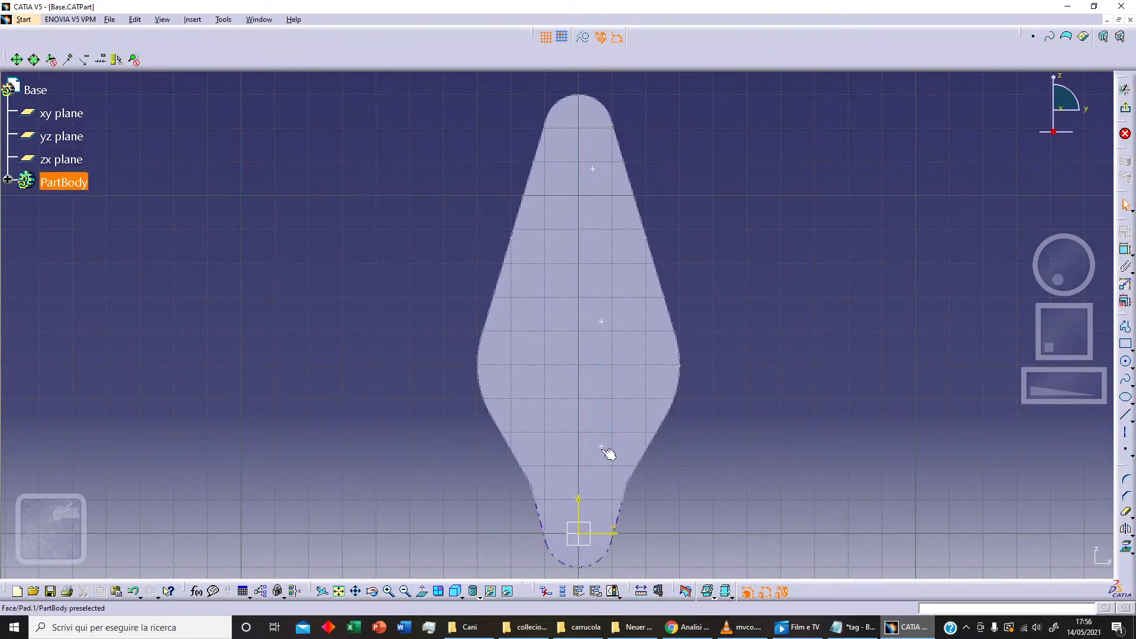
Apply a coincidence constraint between the lowest point and the sketch origin
{"action": "left_click", "coordinate": [602, 448]}
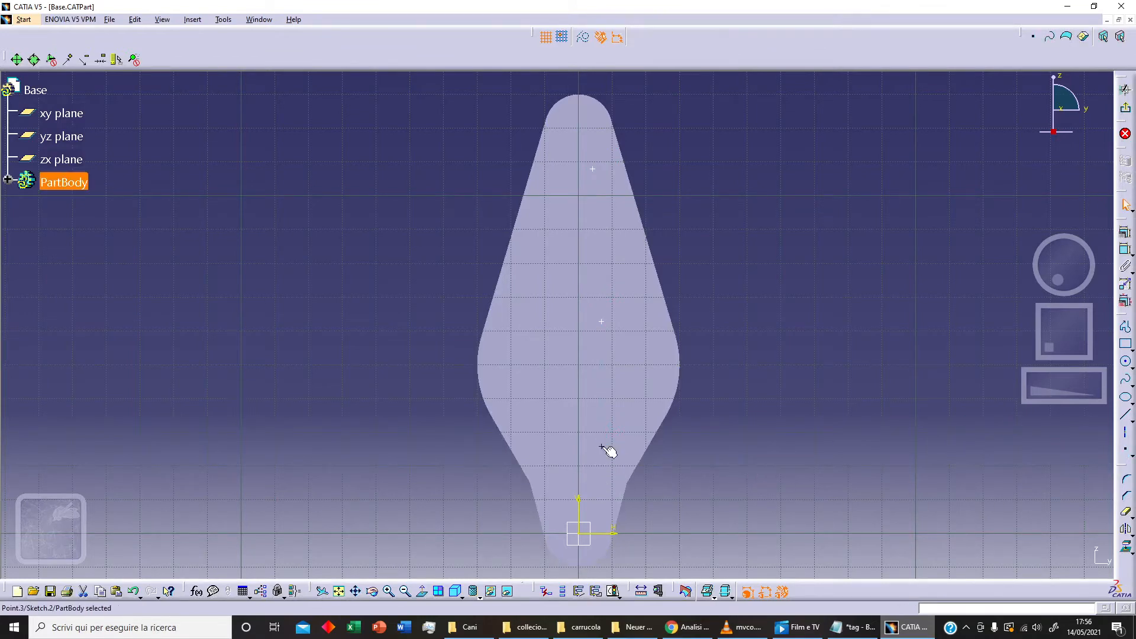
{"action": "left_click", "coordinate": [579, 536], "text": "ctrl"}
{"action": "left_click", "coordinate": [1126, 234]}
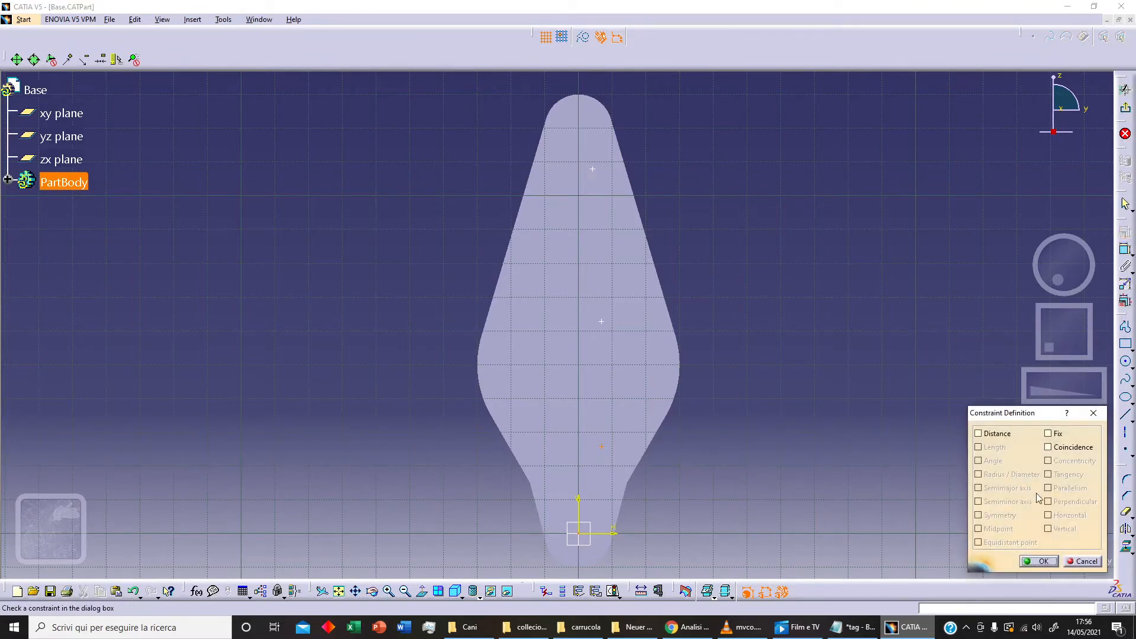
{"action": "left_click", "coordinate": [1048, 447]}
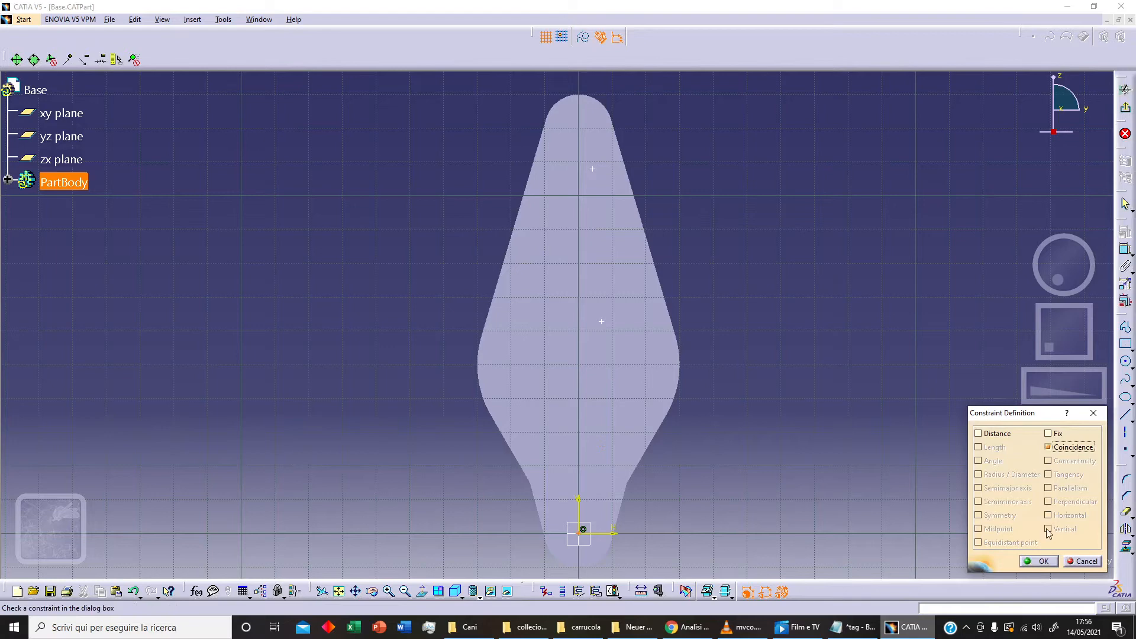
{"action": "left_click", "coordinate": [1039, 561]}
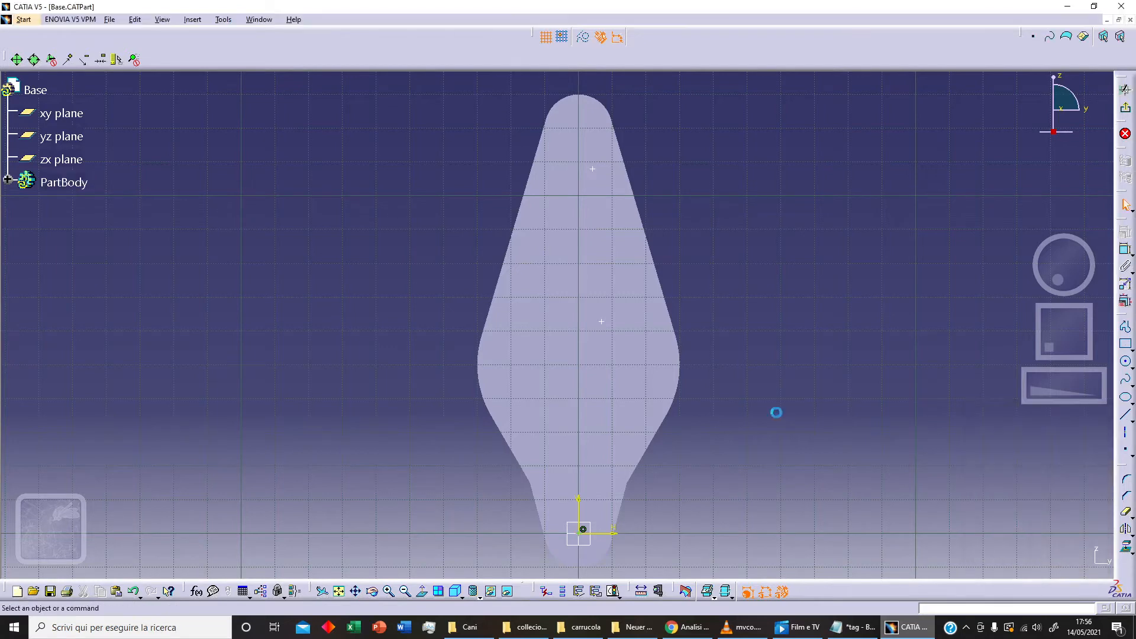
Apply a concentricity constraint between the middle point and the rounded side edge at the plate's widest part
{"action": "left_click", "coordinate": [602, 323]}
{"action": "left_click", "coordinate": [680, 371], "text": "ctrl"}
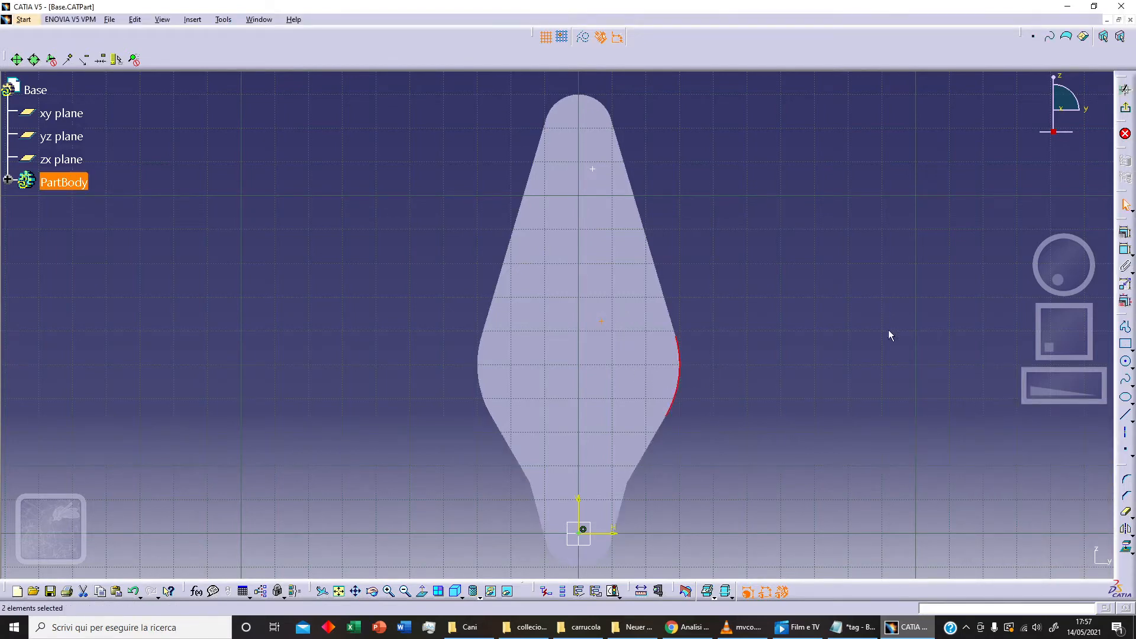
{"action": "left_click", "coordinate": [1125, 232]}
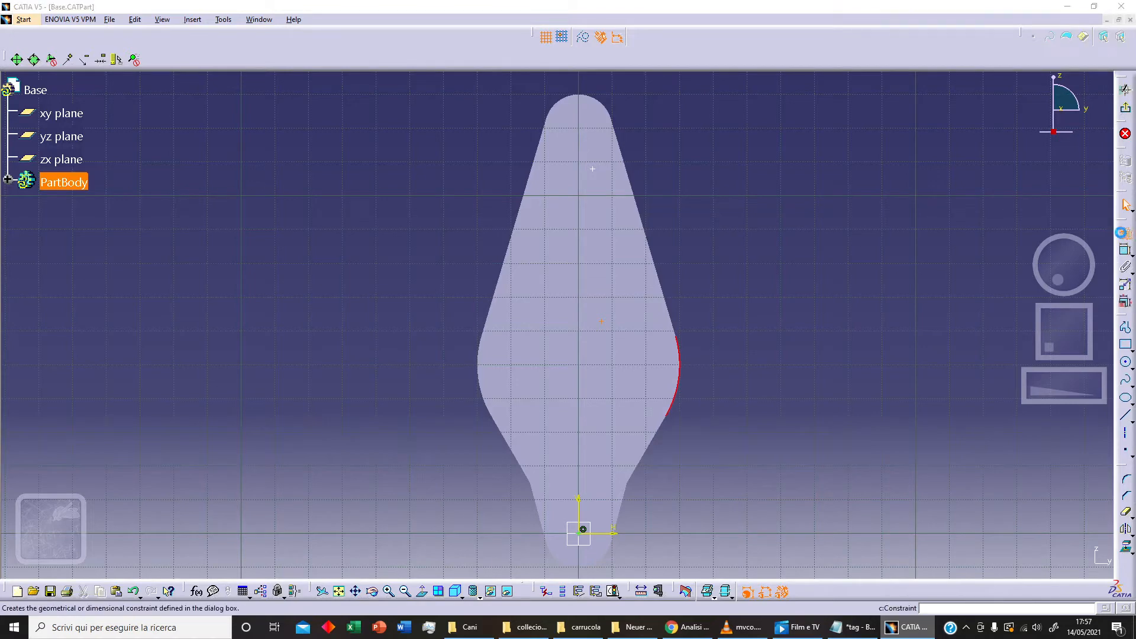
{"action": "left_click", "coordinate": [1048, 460]}
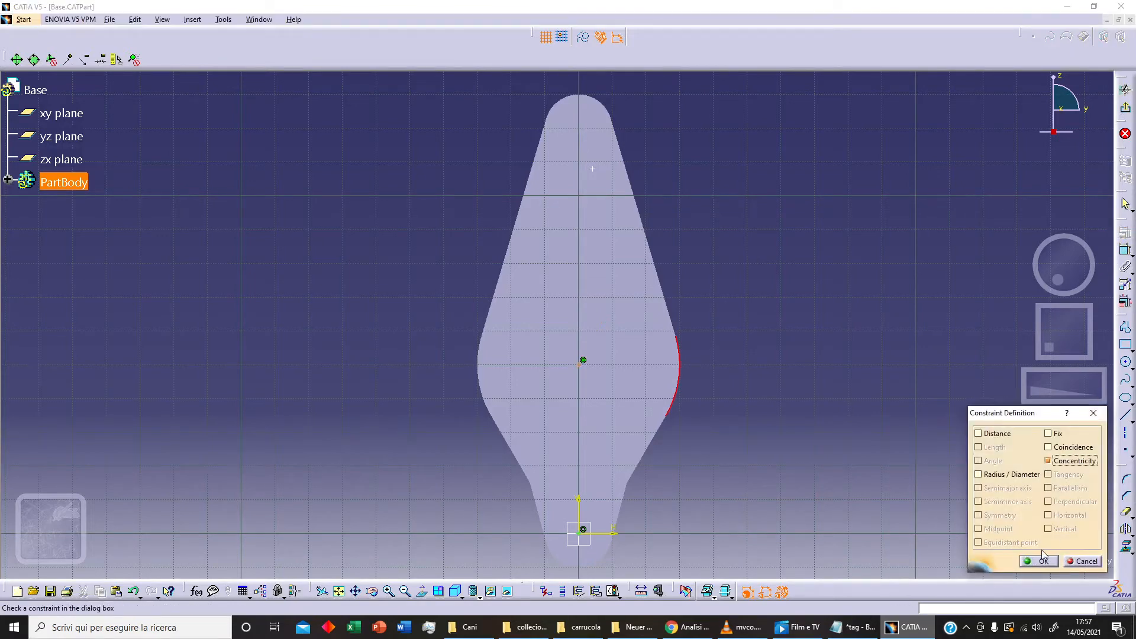
{"action": "left_click", "coordinate": [1042, 562]}
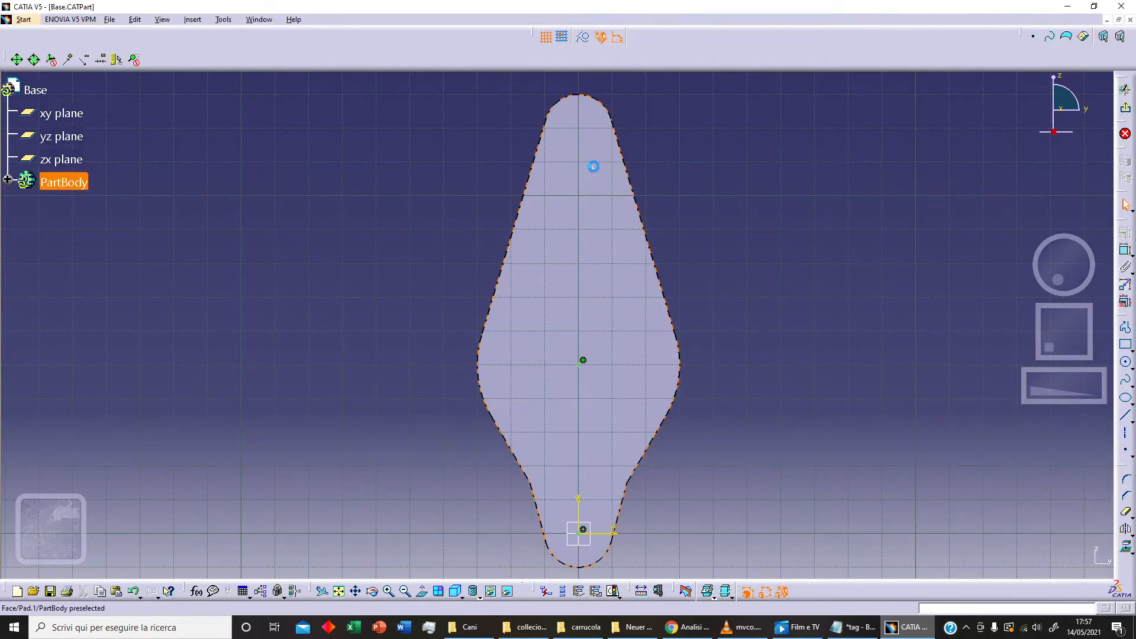
Apply a concentricity constraint between the upper point and the rounded edge at the plate's upper tip, and exit the sketch
{"action": "left_click", "coordinate": [607, 105]}
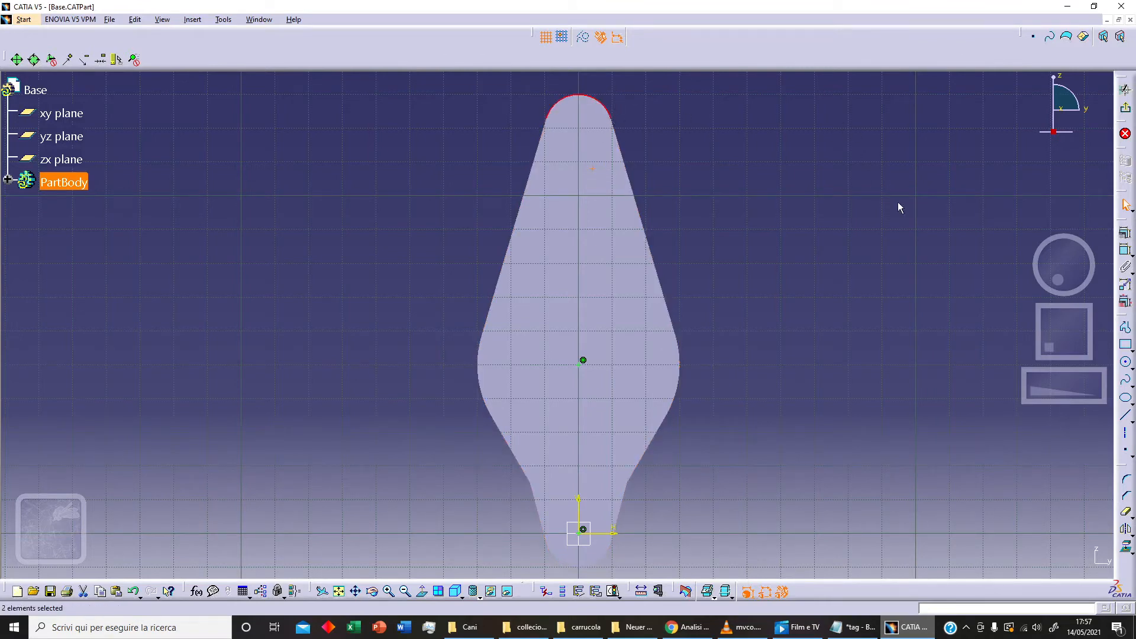
{"action": "left_click", "coordinate": [1125, 249]}
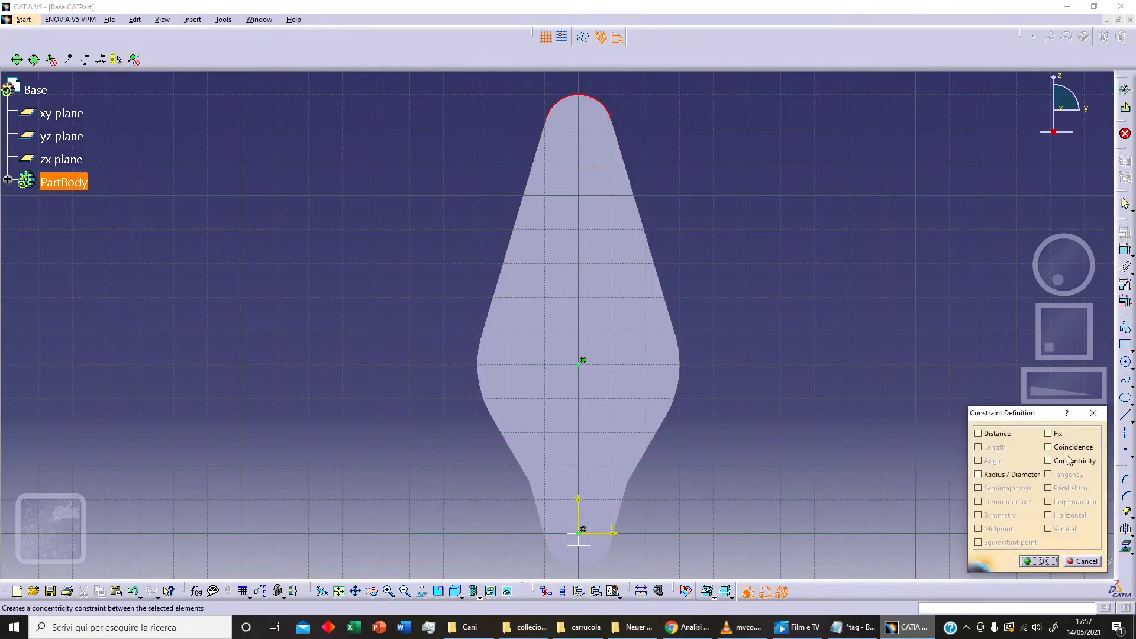
{"action": "left_click", "coordinate": [1068, 460]}
{"action": "left_click", "coordinate": [1039, 562]}
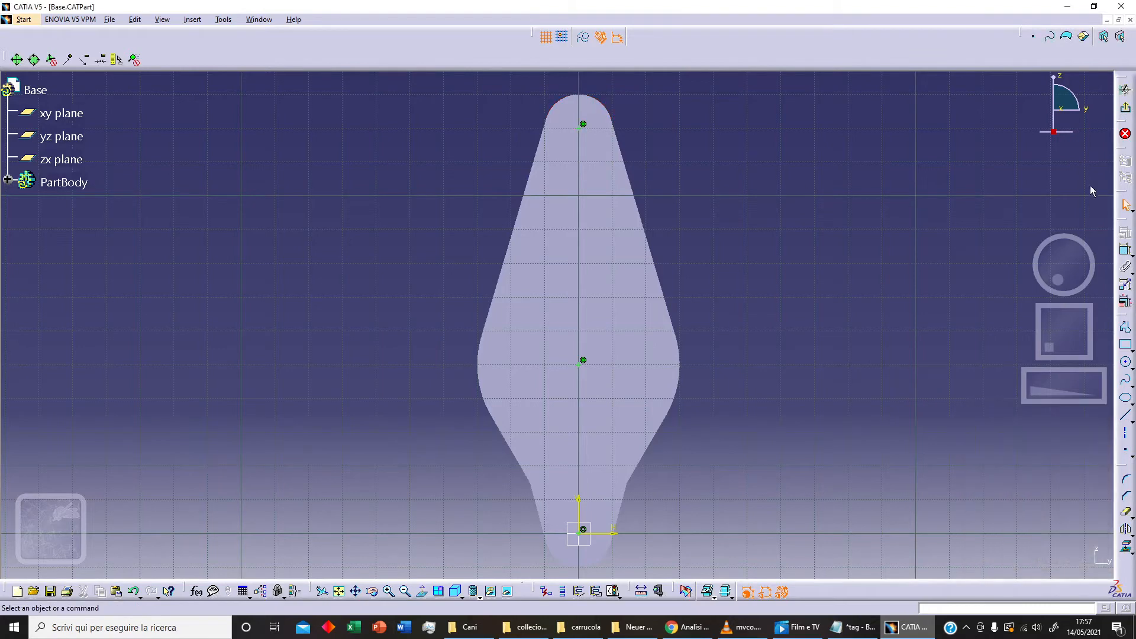
{"action": "left_click", "coordinate": [1123, 111]}
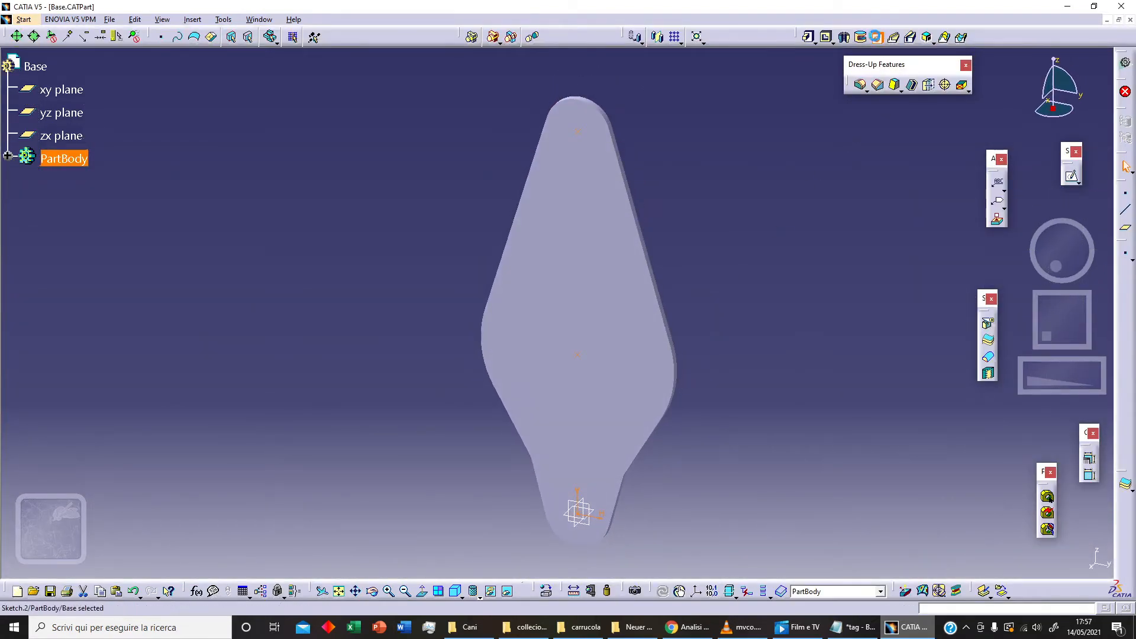
Start a hole on the plate's front face with a diameter of 8 mm and the Up To Next extension
{"action": "left_click", "coordinate": [877, 37]}
{"action": "left_click", "coordinate": [610, 244]}
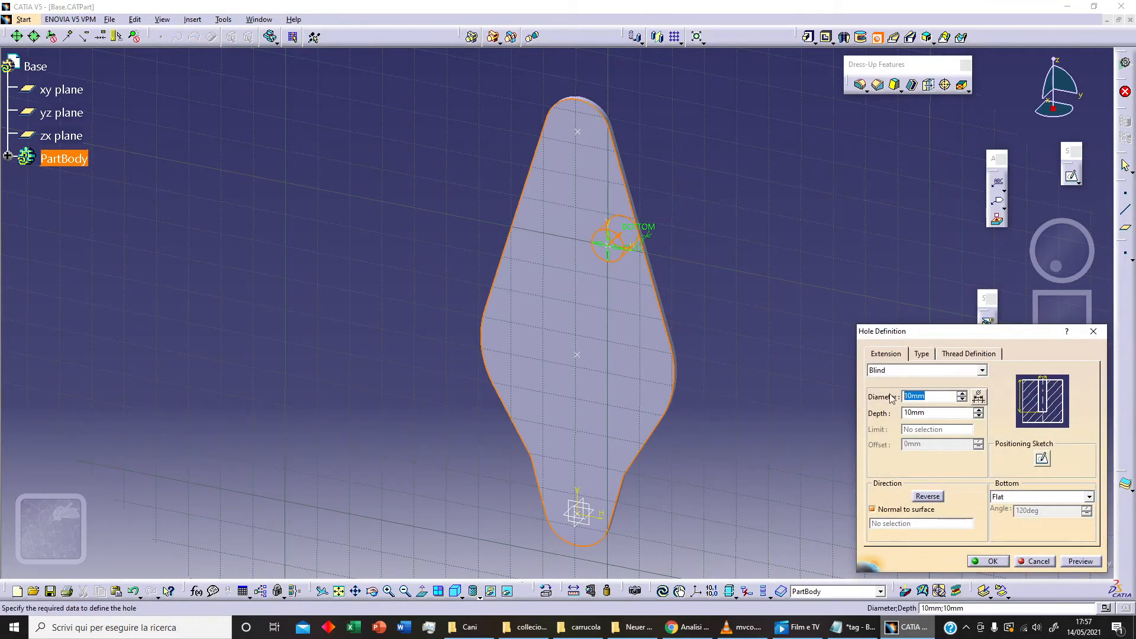
{"action": "type", "text": "8"}
{"action": "left_click", "coordinate": [932, 370]}
{"action": "left_click", "coordinate": [932, 393]}
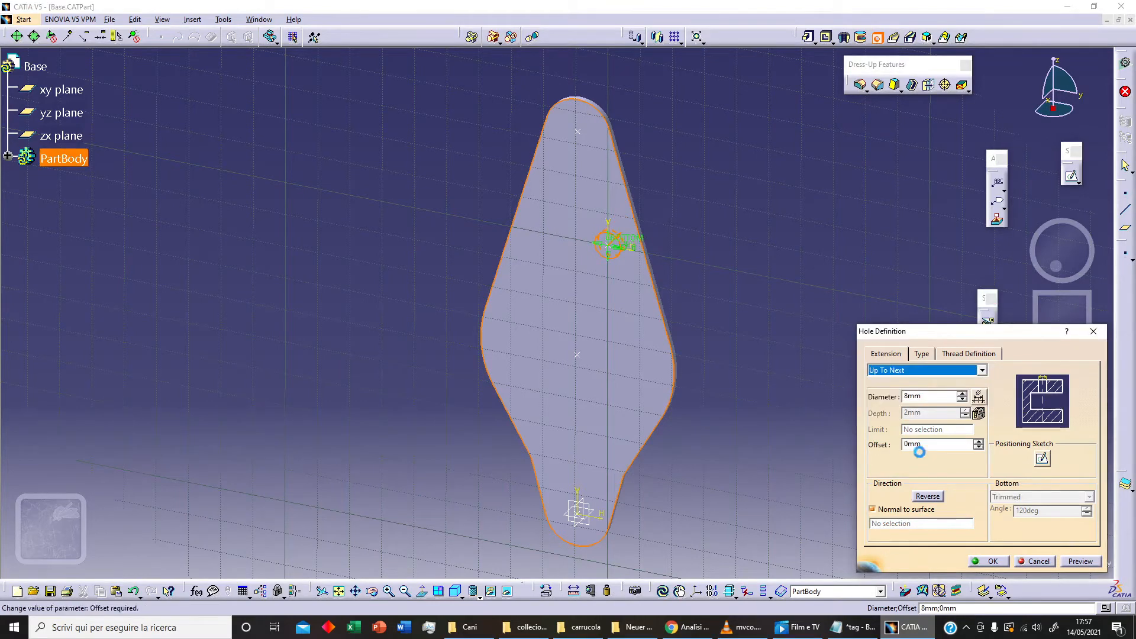
Edit the hole's positioning sketch, make its centre point coincident with the lowest point at the part origin, and create the hole
{"action": "left_click", "coordinate": [1041, 459]}
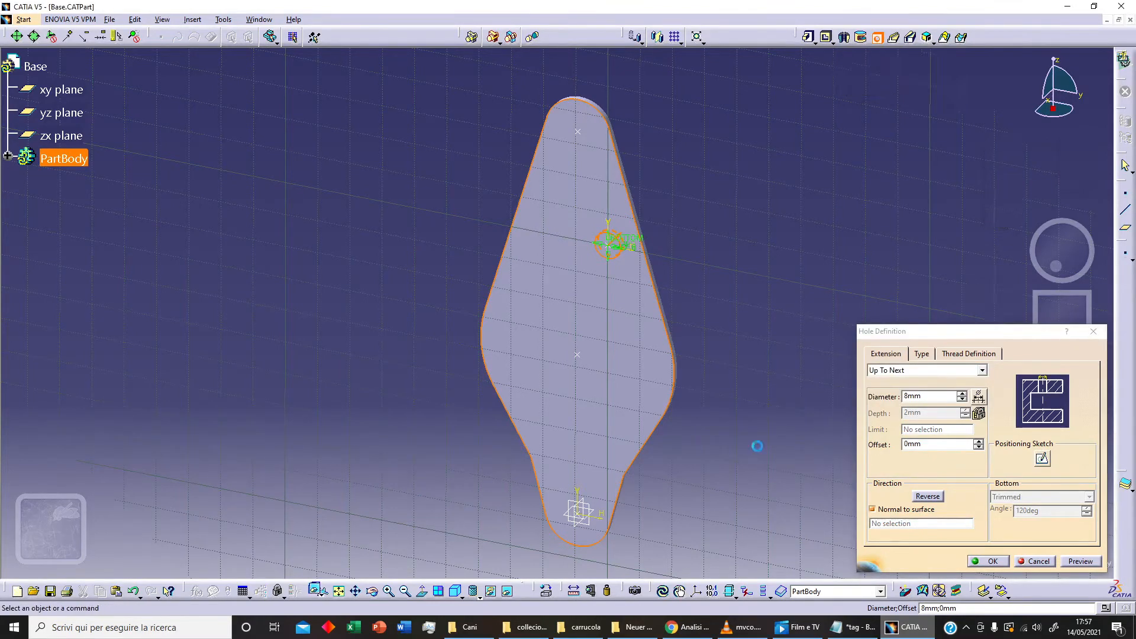
{"action": "left_click", "coordinate": [610, 243]}
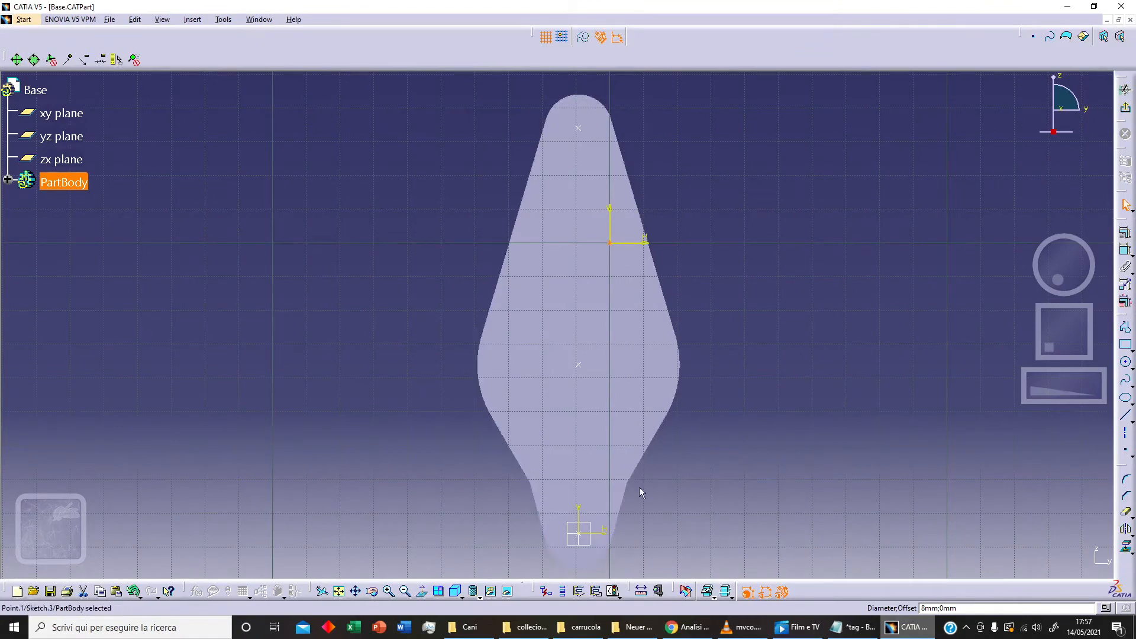
{"action": "left_click", "coordinate": [585, 534], "text": "ctrl"}
{"action": "left_click", "coordinate": [1121, 248]}
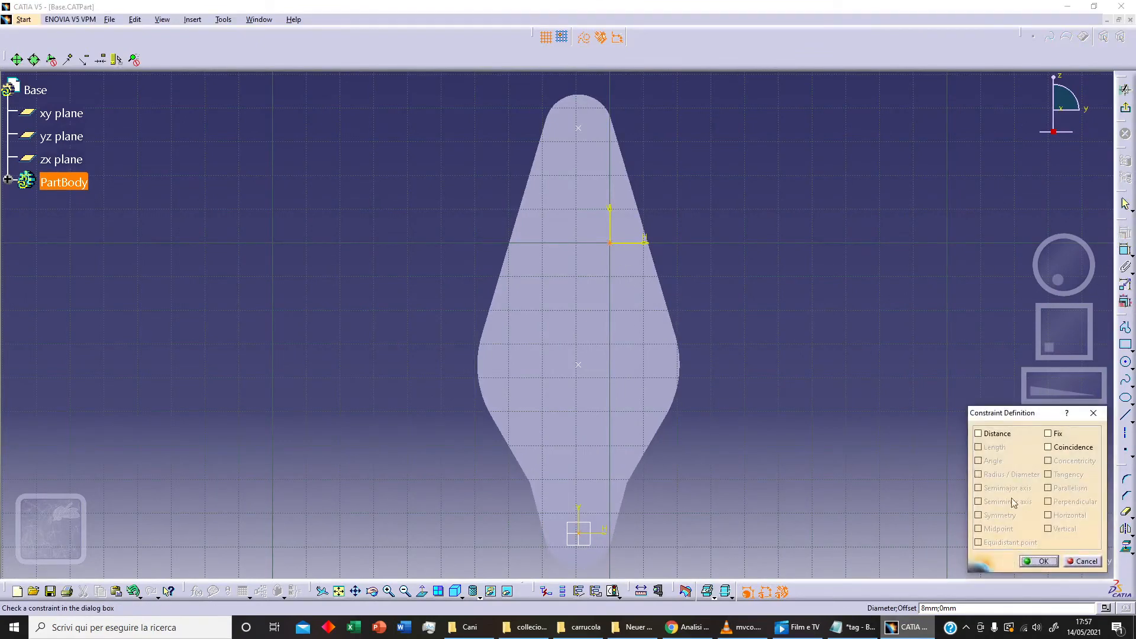
{"action": "left_click", "coordinate": [1048, 447]}
{"action": "left_click", "coordinate": [1040, 561]}
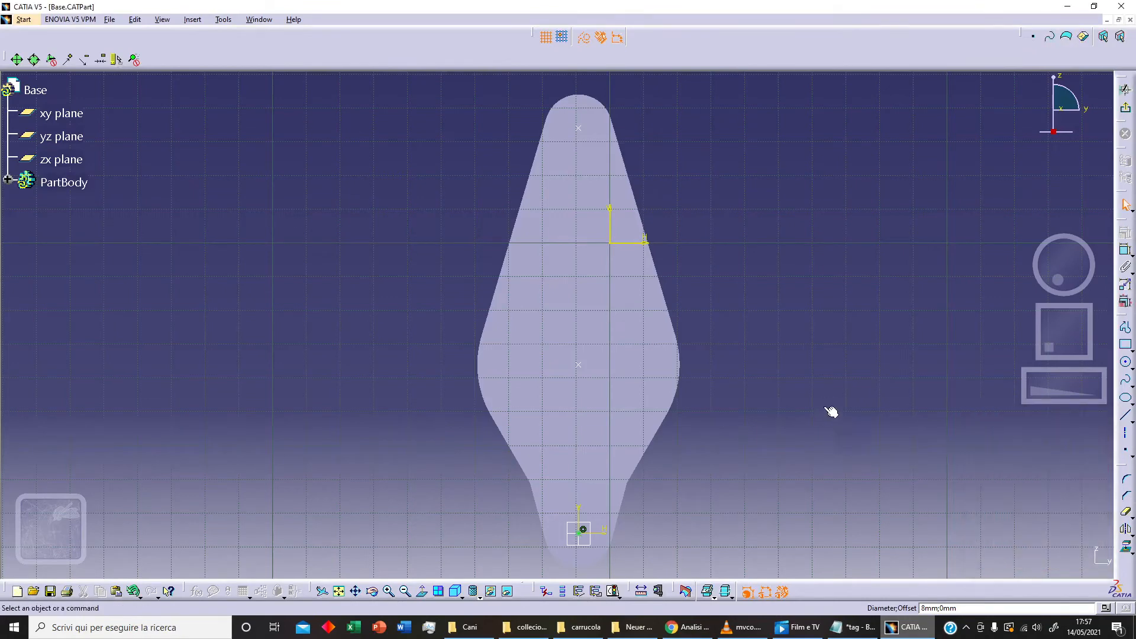
{"action": "left_click", "coordinate": [1122, 112]}
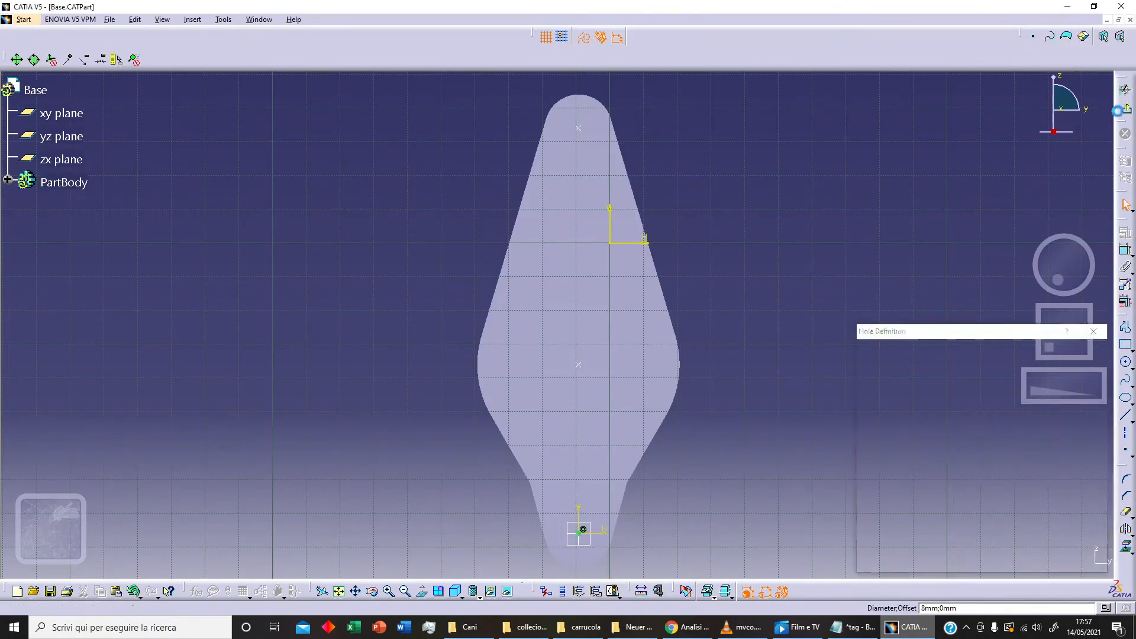
{"action": "left_click", "coordinate": [985, 561]}
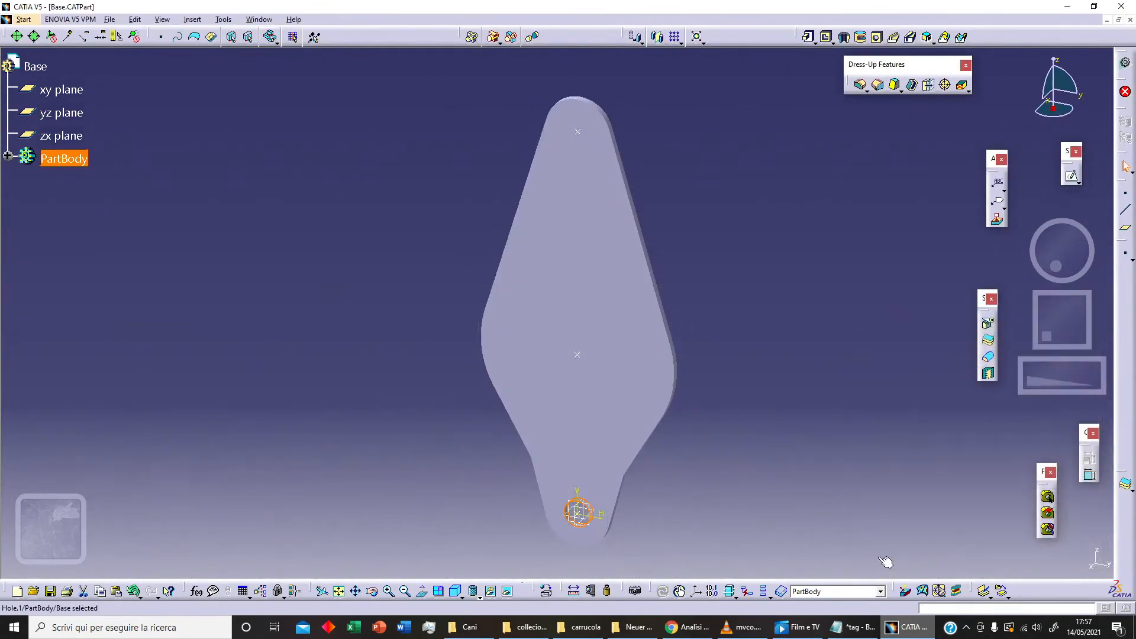
Create a user pattern of Hole.1 using the points of Sketch.2 as positions
{"action": "middle_click_drag", "start_coordinate": [471, 372], "coordinate": [504, 330]}
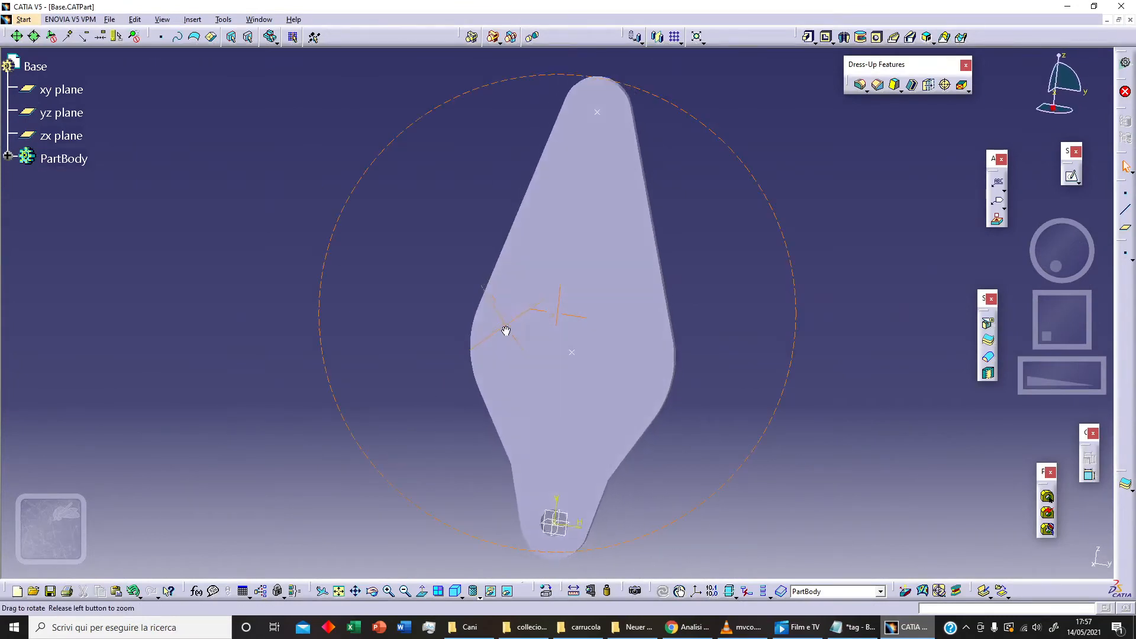
{"action": "middle_click_drag", "start_coordinate": [620, 481], "coordinate": [672, 317]}
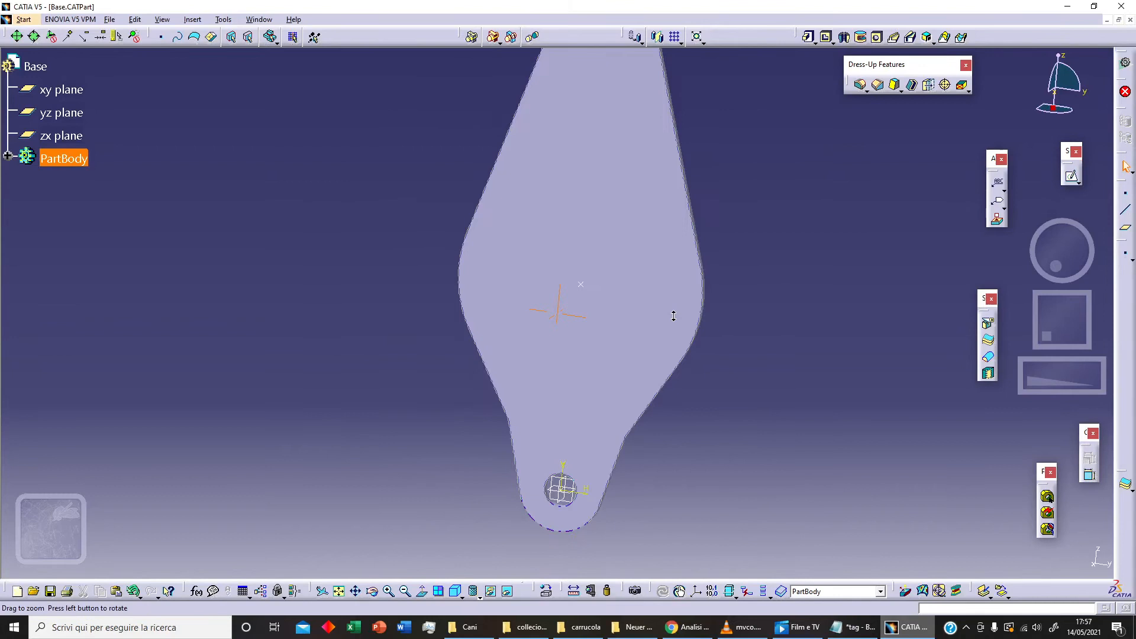
{"action": "left_click", "coordinate": [682, 42]}
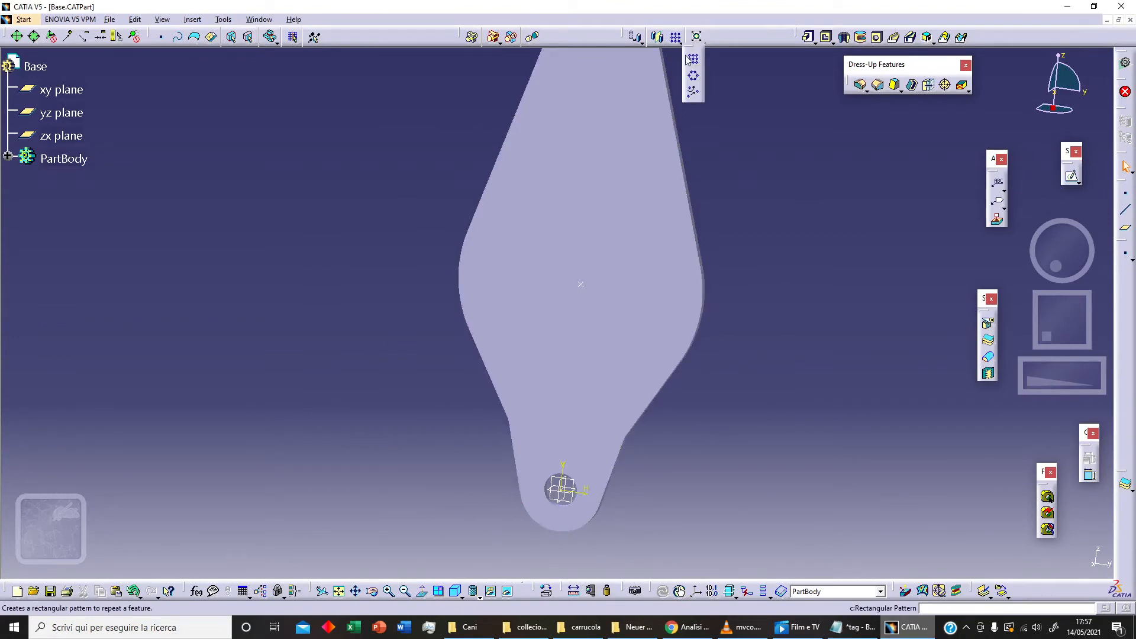
{"action": "left_click", "coordinate": [694, 92]}
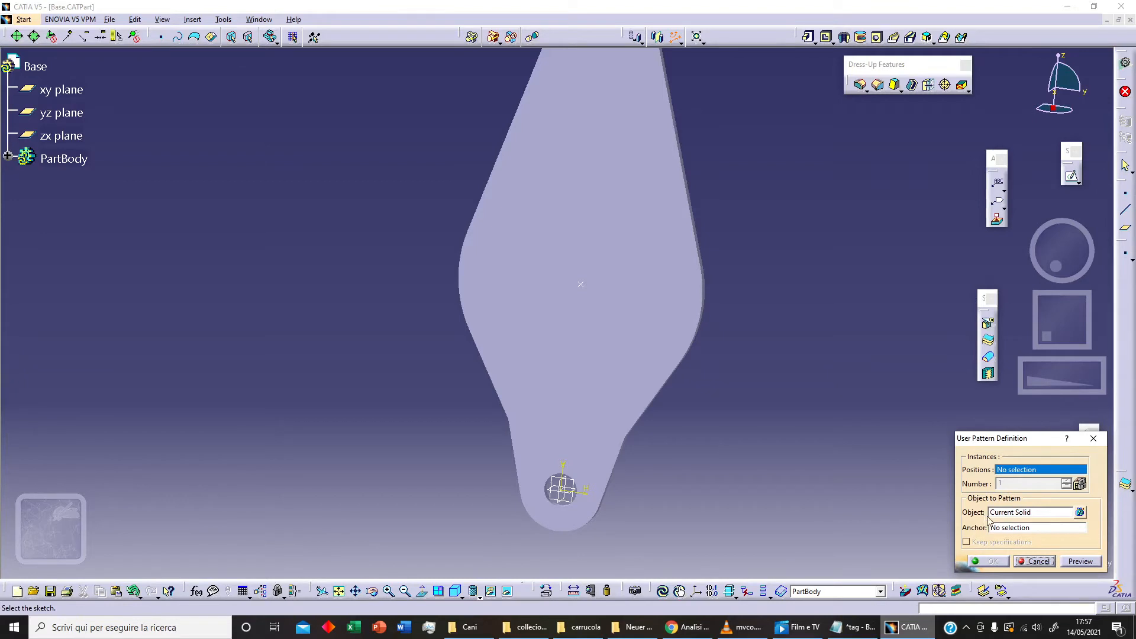
{"action": "left_click", "coordinate": [8, 157]}
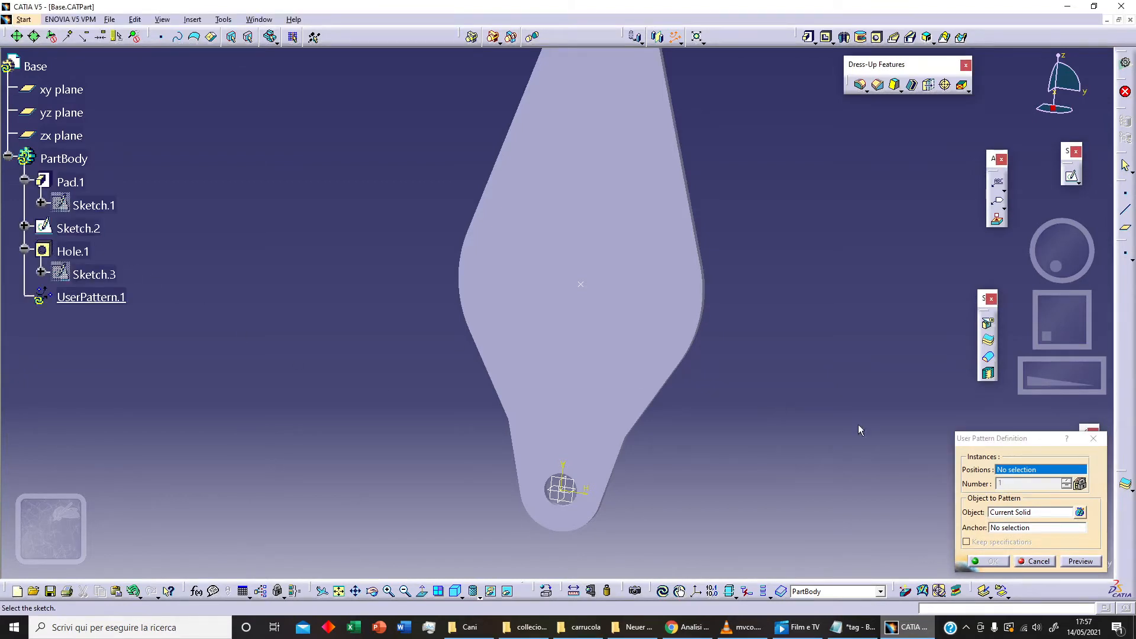
{"action": "left_click", "coordinate": [1020, 514]}
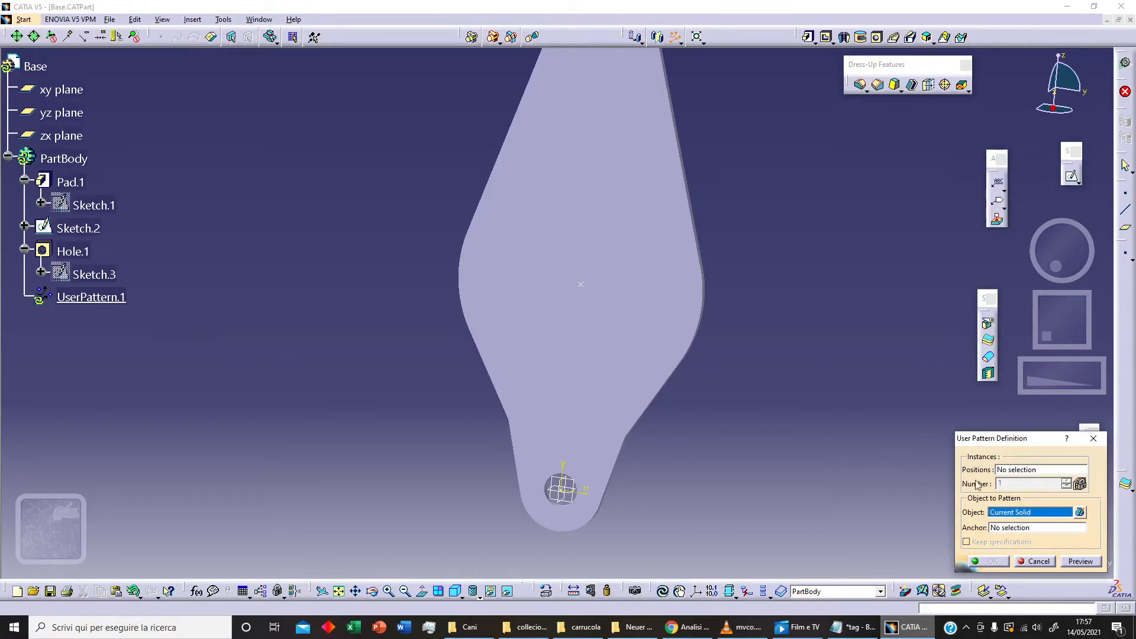
{"action": "left_click", "coordinate": [73, 252]}
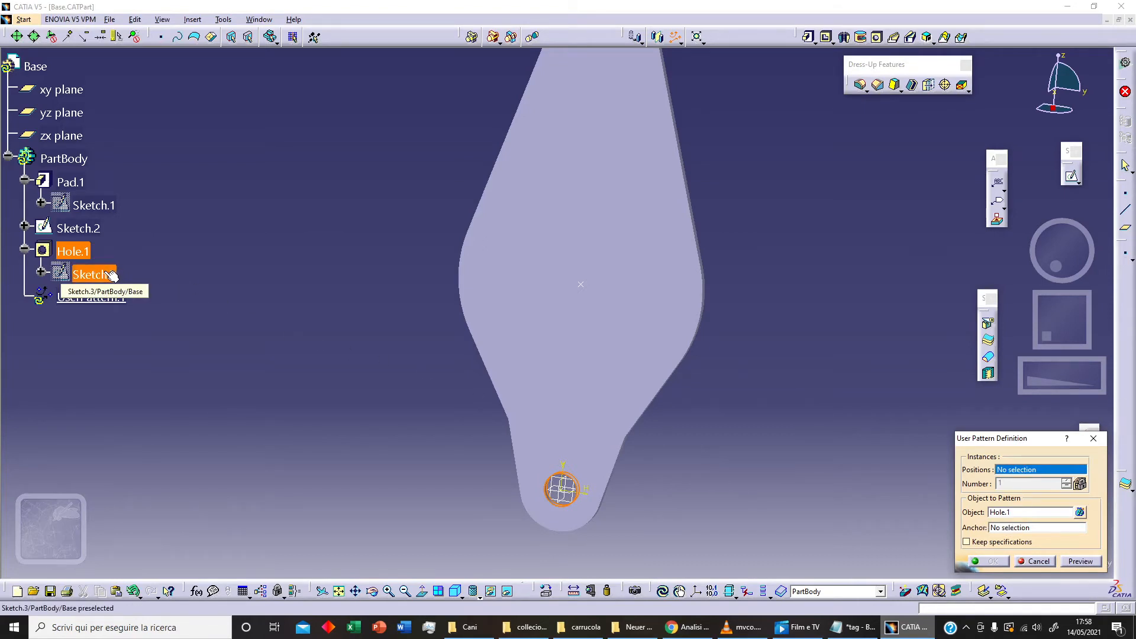
{"action": "left_click", "coordinate": [80, 228]}
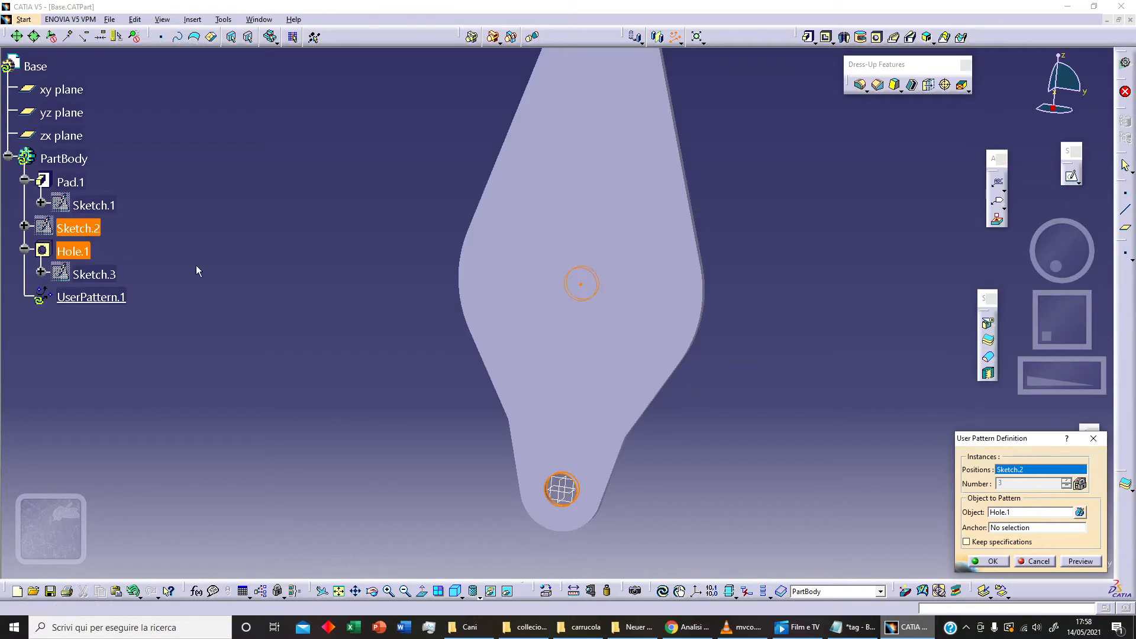
{"action": "left_click", "coordinate": [992, 561]}
{"action": "middle_click_drag", "start_coordinate": [821, 300], "coordinate": [832, 414]}
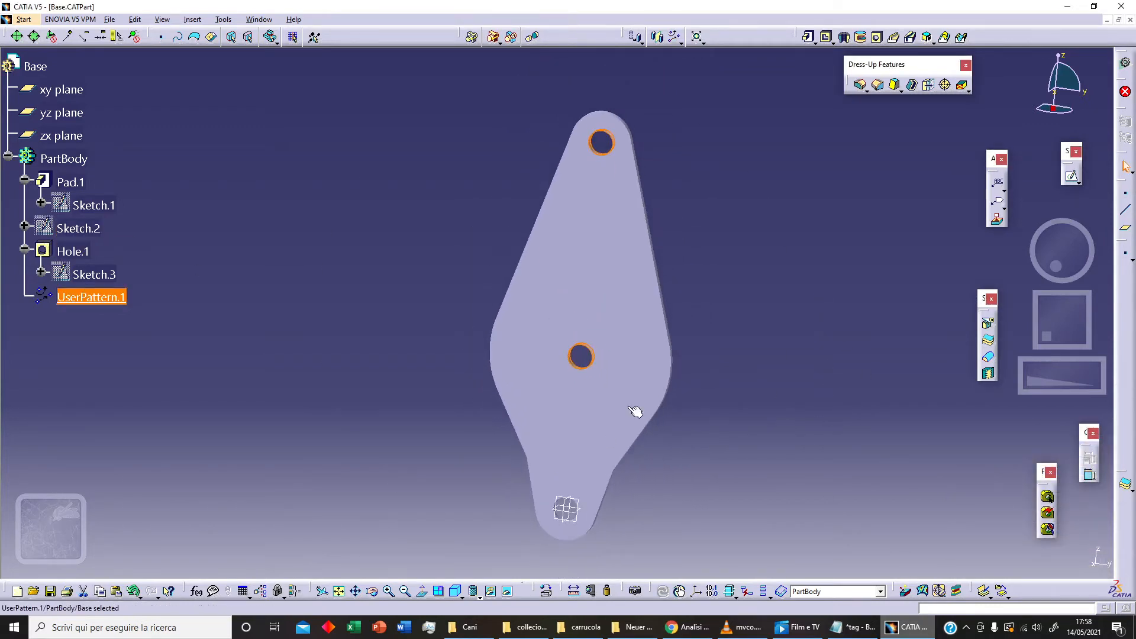
{"action": "left_click", "coordinate": [421, 384]}
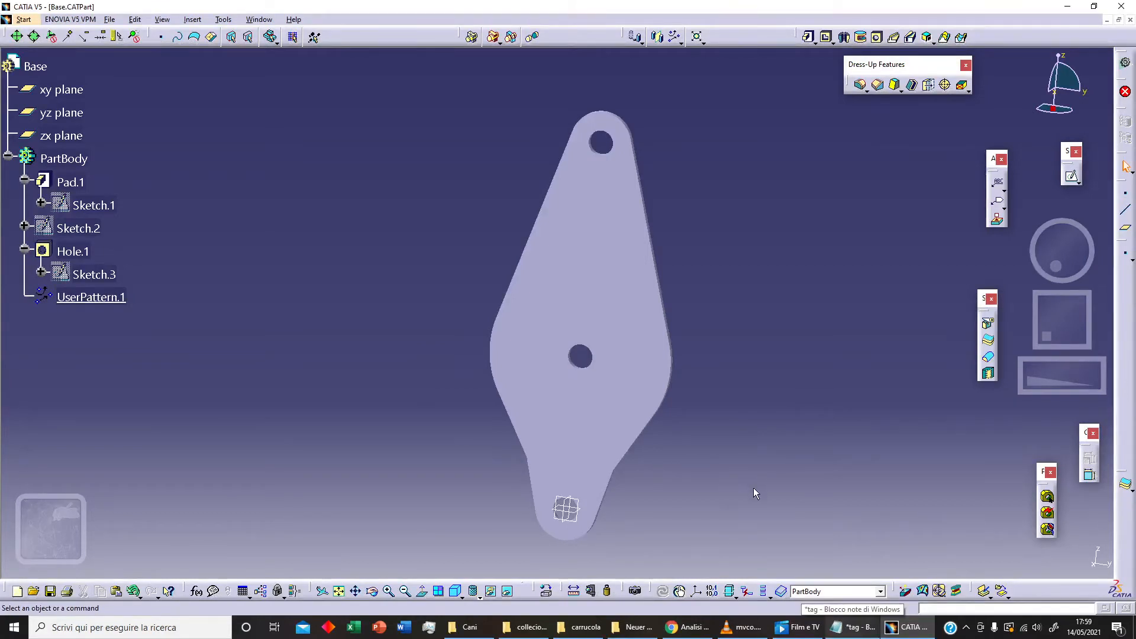
Start a sketch on the plate's front face and place three free points beside the vertical axis, the lowest about 21 mm above the origin
{"action": "left_click", "coordinate": [647, 284]}
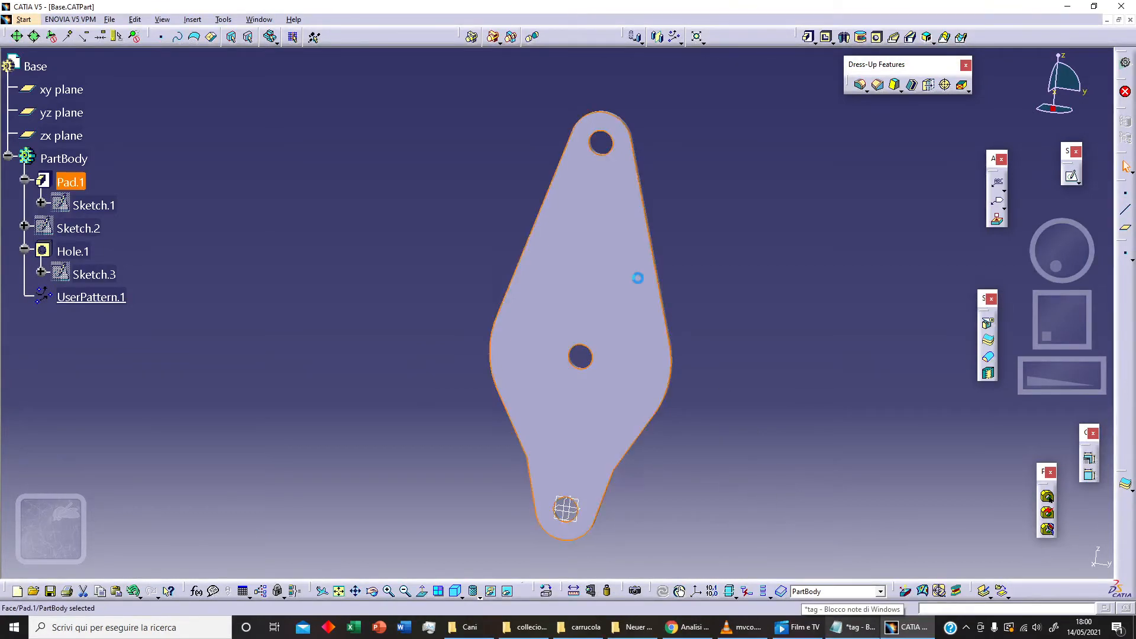
{"action": "left_click", "coordinate": [1072, 176]}
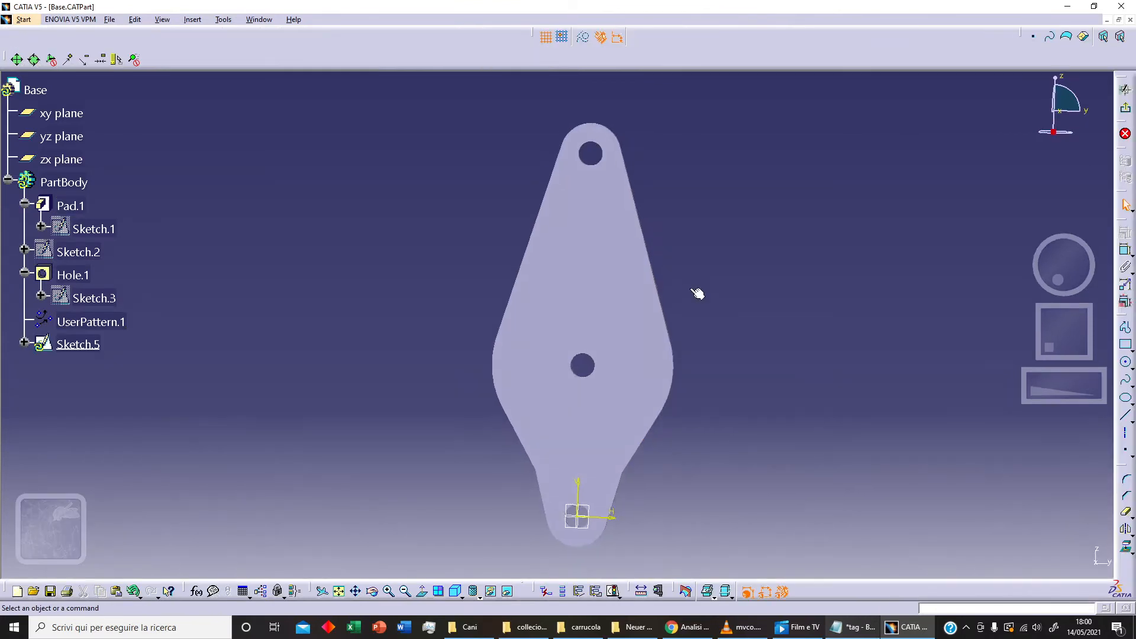
{"action": "left_click", "coordinate": [1125, 451]}
{"action": "left_click", "coordinate": [613, 242]}
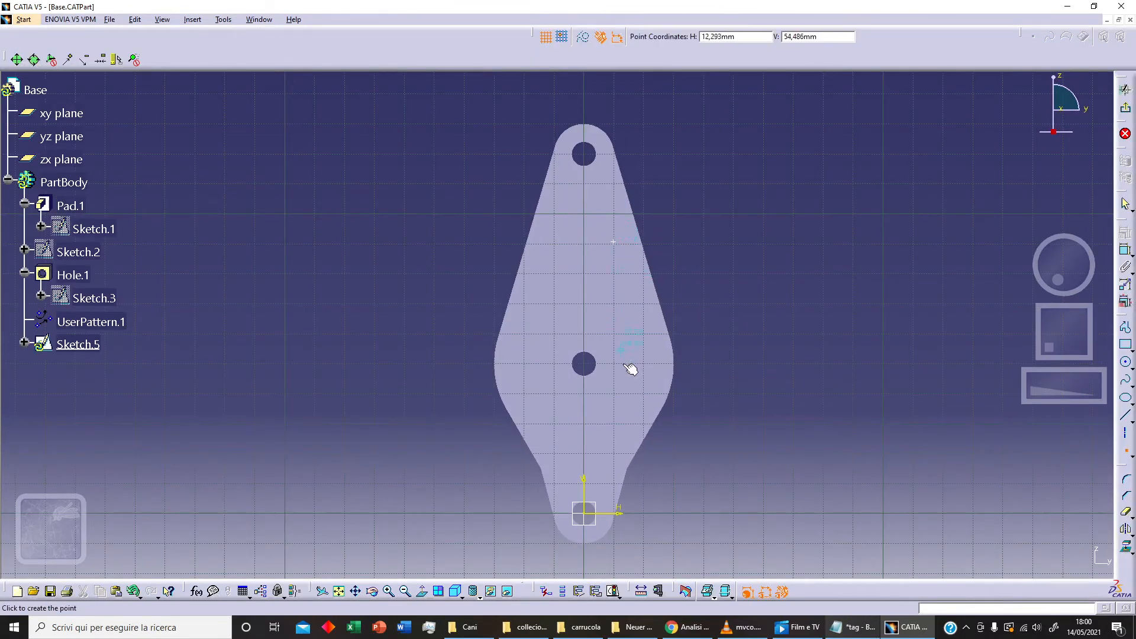
{"action": "left_click", "coordinate": [622, 326]}
{"action": "left_click", "coordinate": [1128, 452]}
{"action": "left_click", "coordinate": [611, 450]}
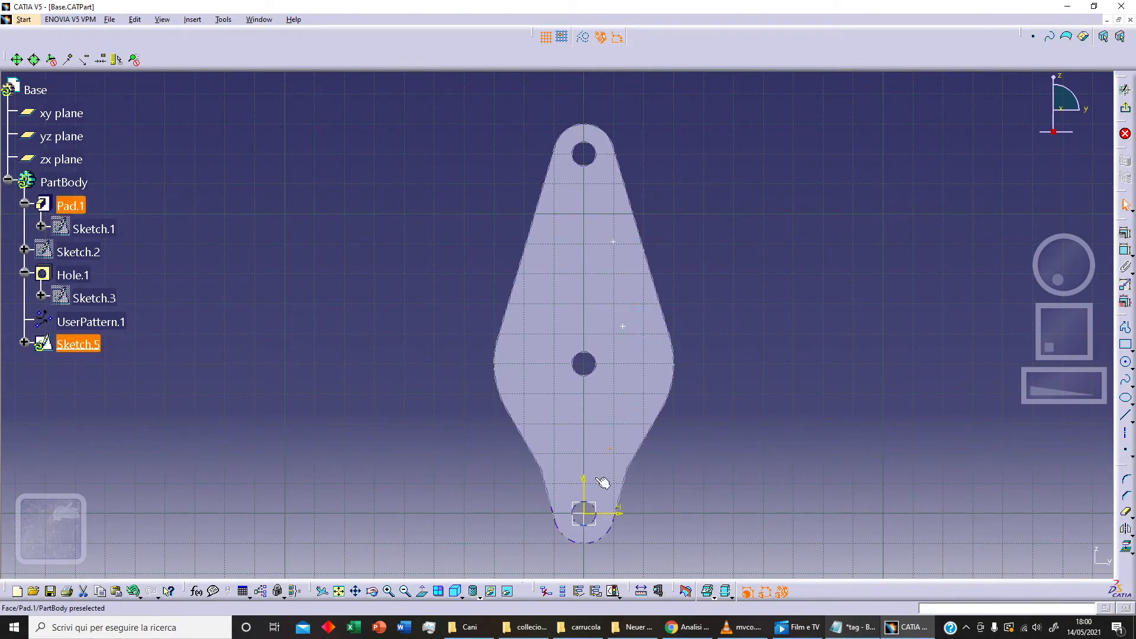
Apply a coincidence constraint between the lowest new point and the sketch's vertical axis
{"action": "left_click", "coordinate": [585, 488], "text": "ctrl"}
{"action": "left_click", "coordinate": [1126, 232]}
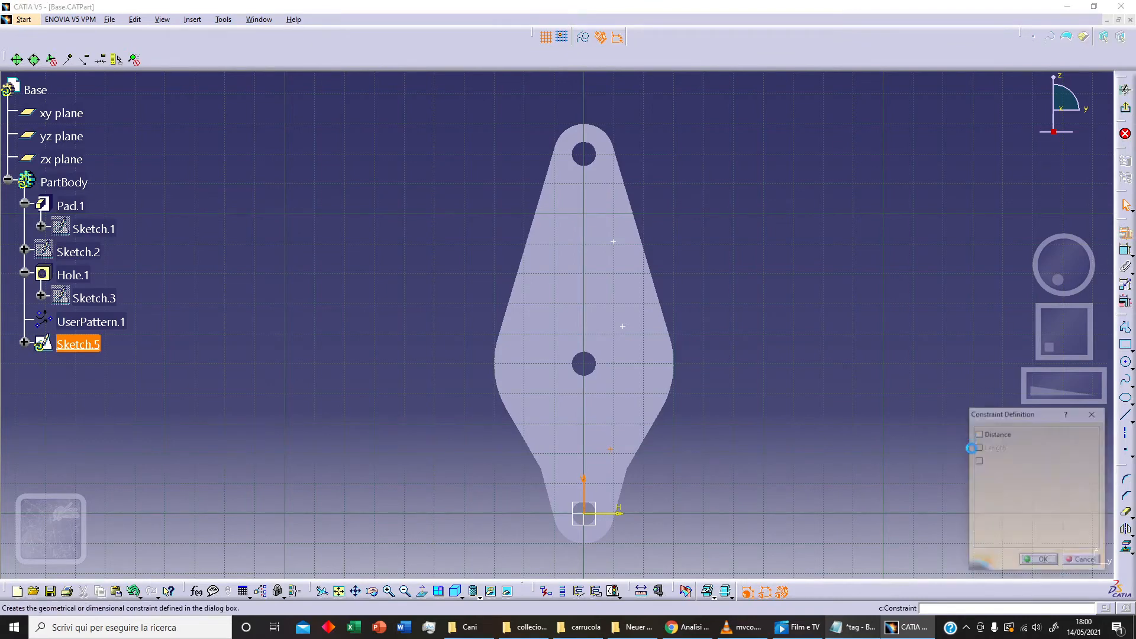
{"action": "left_click", "coordinate": [1059, 448]}
{"action": "left_click", "coordinate": [1040, 562]}
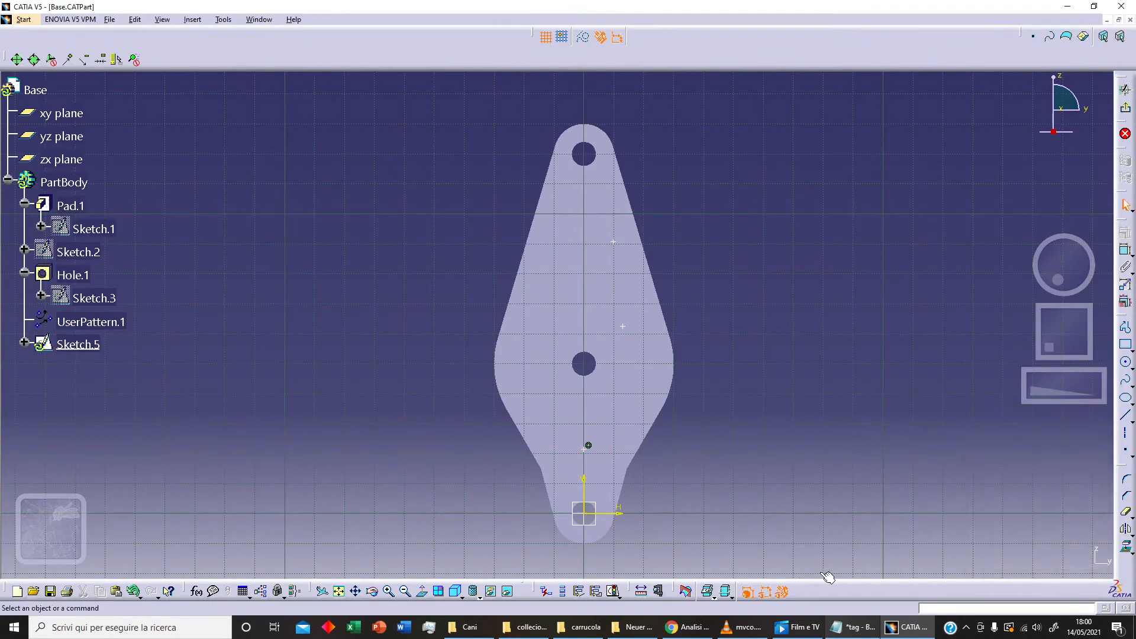
Dimension the lowest point's distance from the sketch's horizontal axis and set it to 15 mm
{"action": "left_click", "coordinate": [1126, 250]}
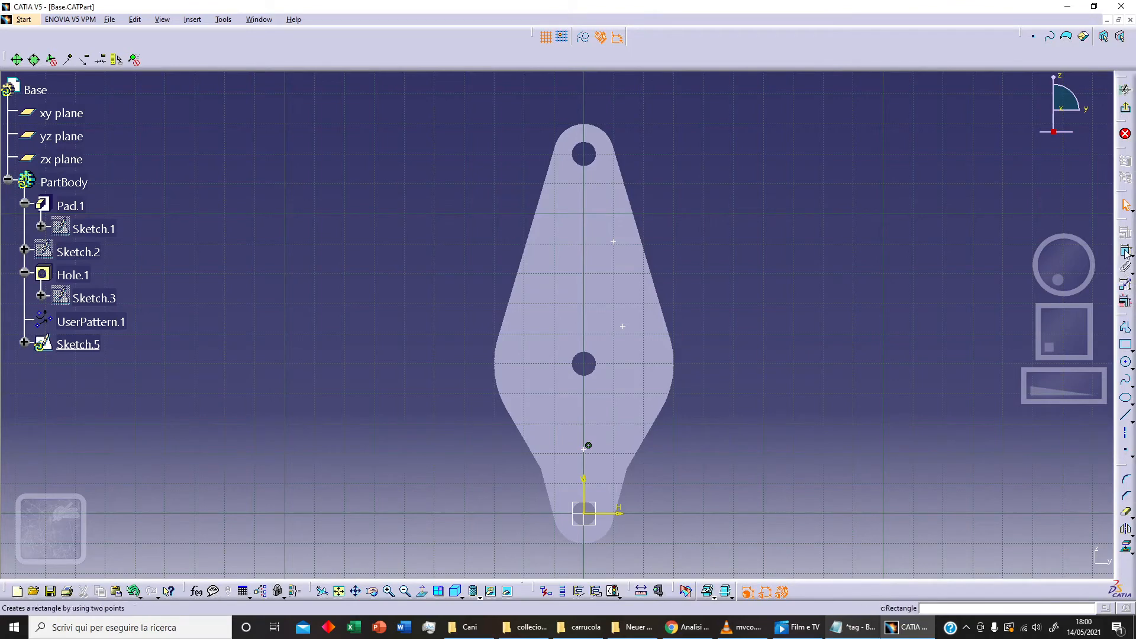
{"action": "left_click", "coordinate": [587, 447]}
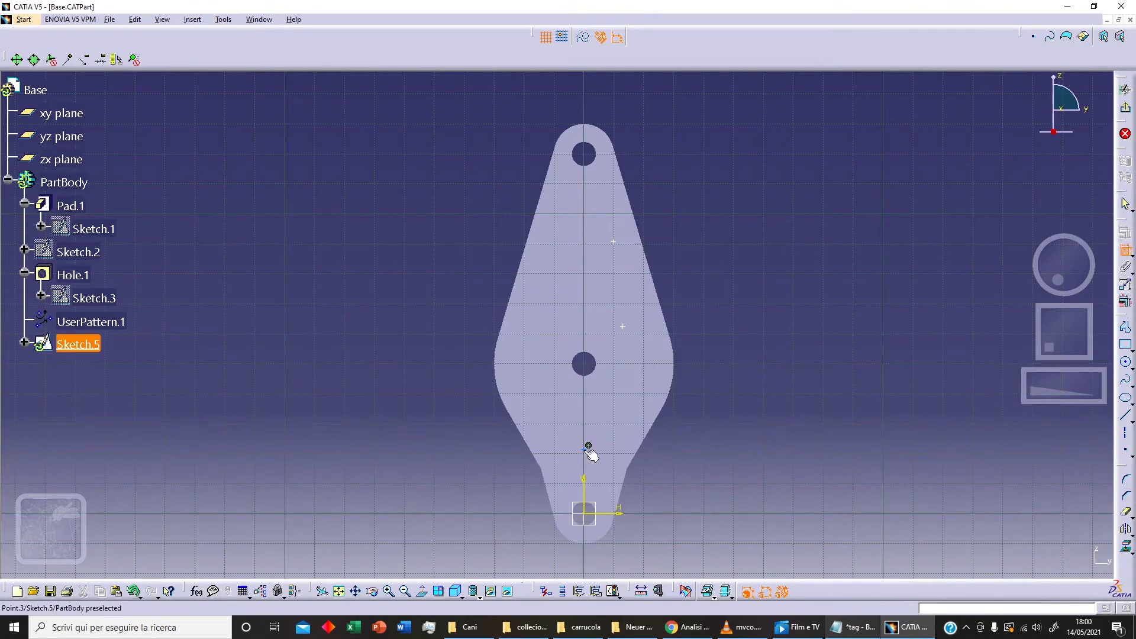
{"action": "left_click", "coordinate": [613, 512]}
{"action": "double_click", "coordinate": [649, 481]}
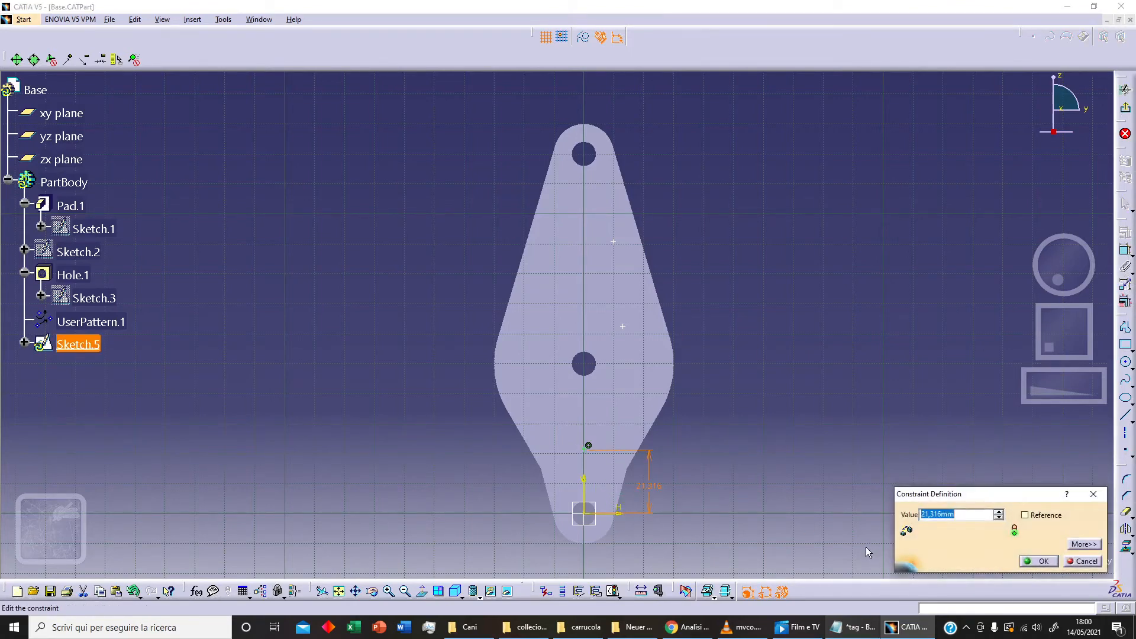
{"action": "type", "text": "15"}
{"action": "key", "text": "Return"}
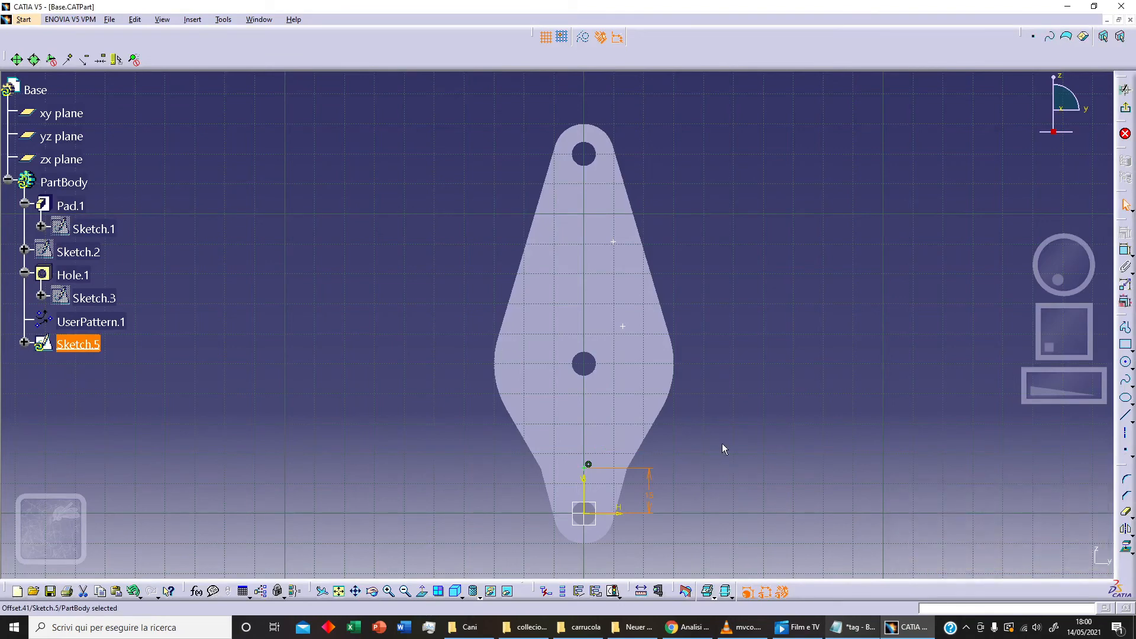
{"action": "middle_click_drag", "start_coordinate": [685, 330], "coordinate": [687, 389]}
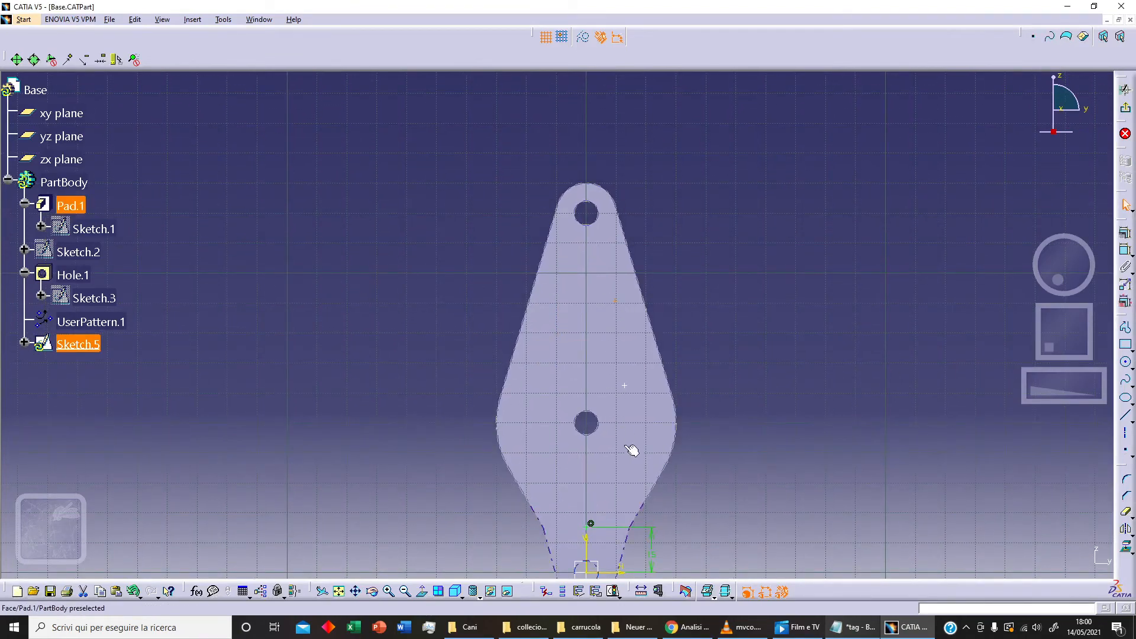
{"action": "middle_click_drag", "start_coordinate": [656, 424], "coordinate": [662, 373]}
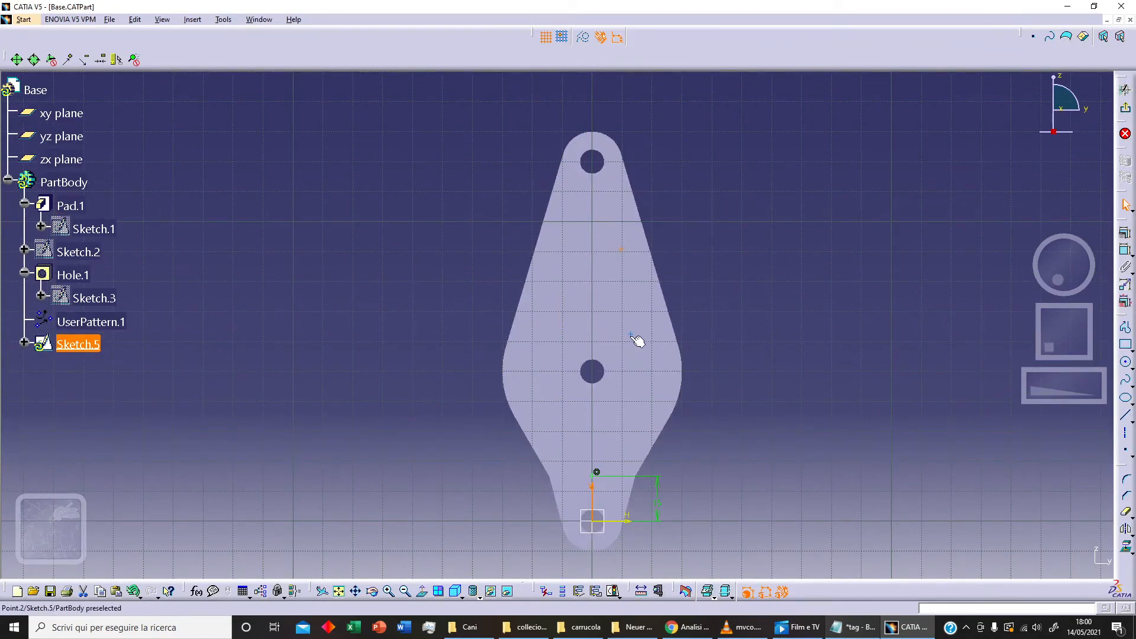
{"action": "left_click", "coordinate": [632, 336]}
{"action": "left_click", "coordinate": [1125, 232]}
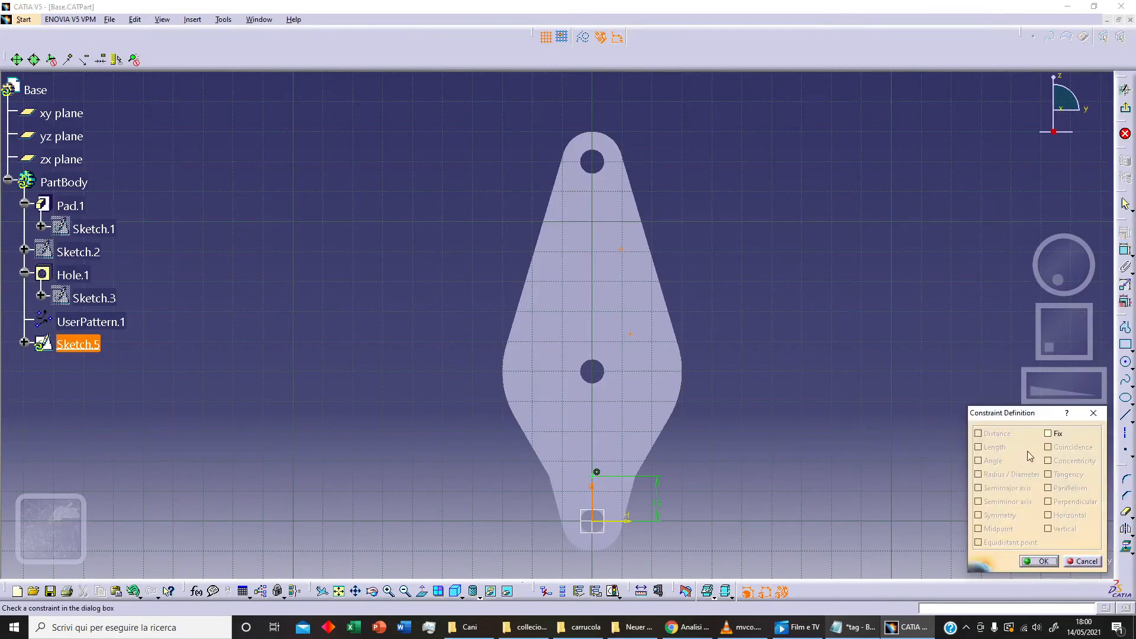
{"action": "left_click", "coordinate": [1076, 563]}
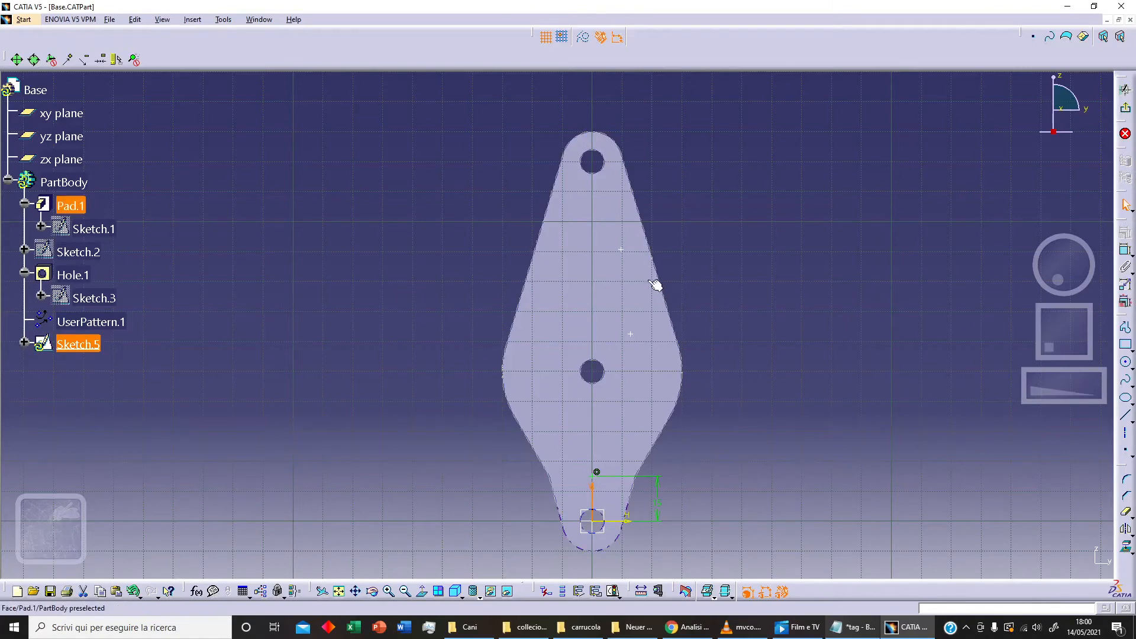
Apply a coincidence constraint between the uppermost free point and the sketch's vertical axis
{"action": "left_click", "coordinate": [1125, 233]}
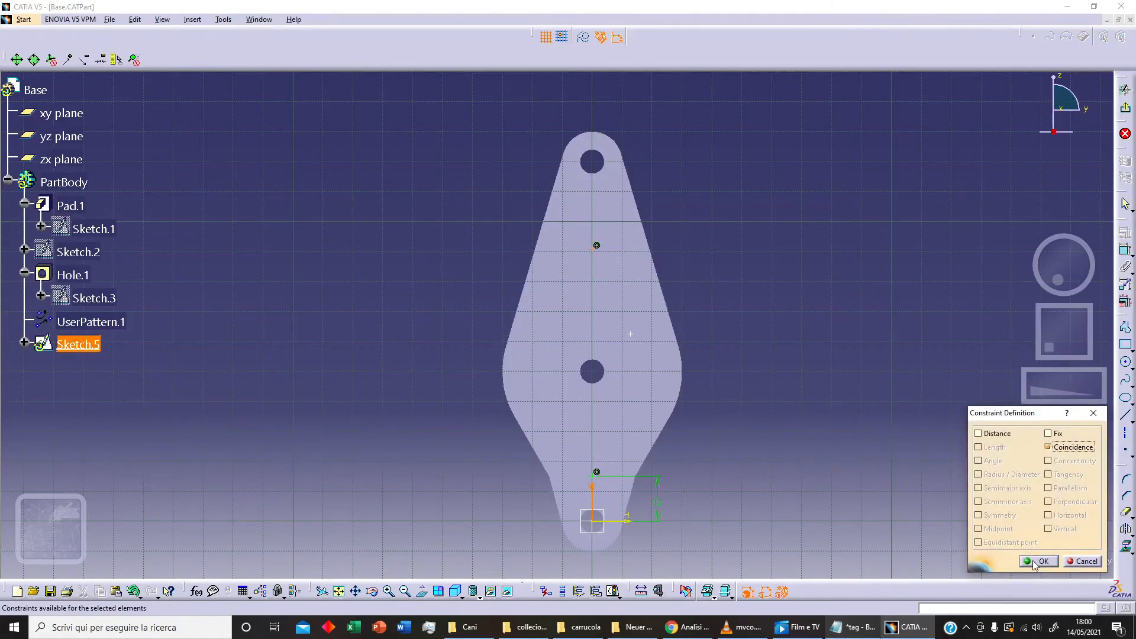
{"action": "left_click", "coordinate": [1038, 561]}
{"action": "mouse_move", "coordinate": [708, 274]}
{"action": "middle_mouse_down"}
{"action": "mouse_move", "coordinate": [705, 314]}
{"action": "mouse_move", "coordinate": [705, 284]}
{"action": "middle_mouse_up"}
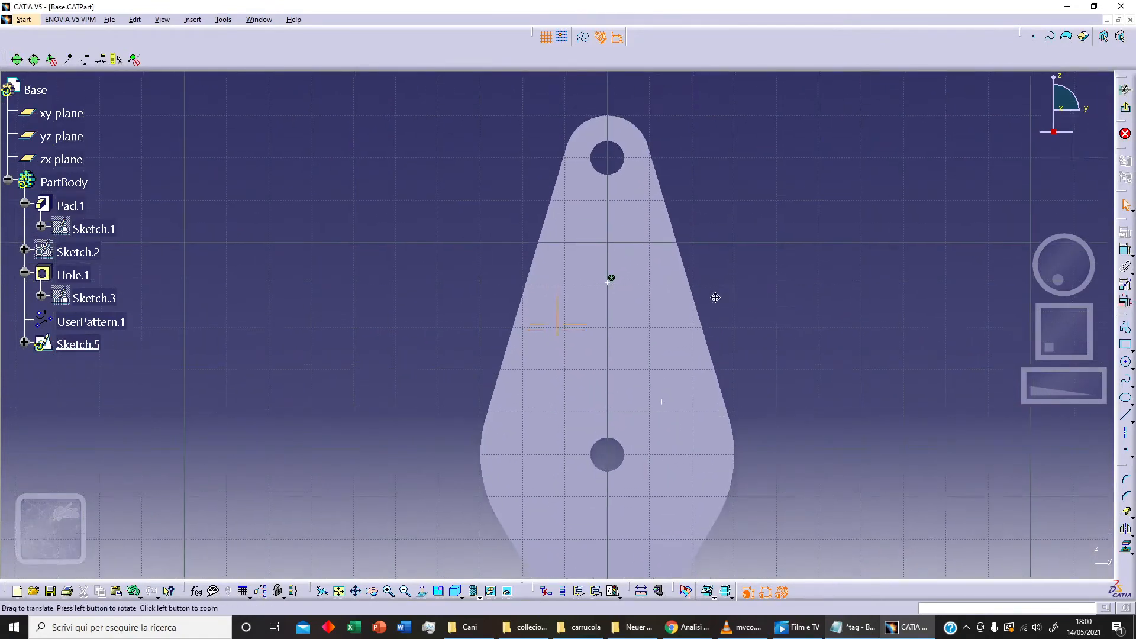
{"action": "middle_click_drag", "start_coordinate": [633, 240], "coordinate": [615, 275]}
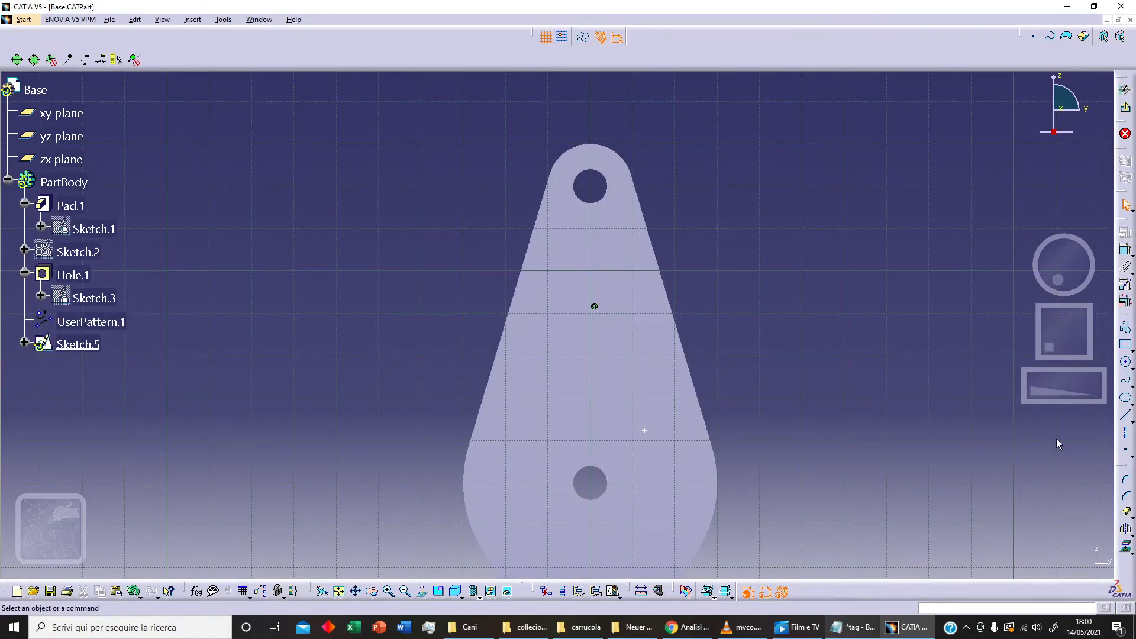
Place a sketch point inside the plate's top hole and make it concentric with the hole's edge
{"action": "left_click", "coordinate": [1126, 453]}
{"action": "left_click", "coordinate": [586, 184]}
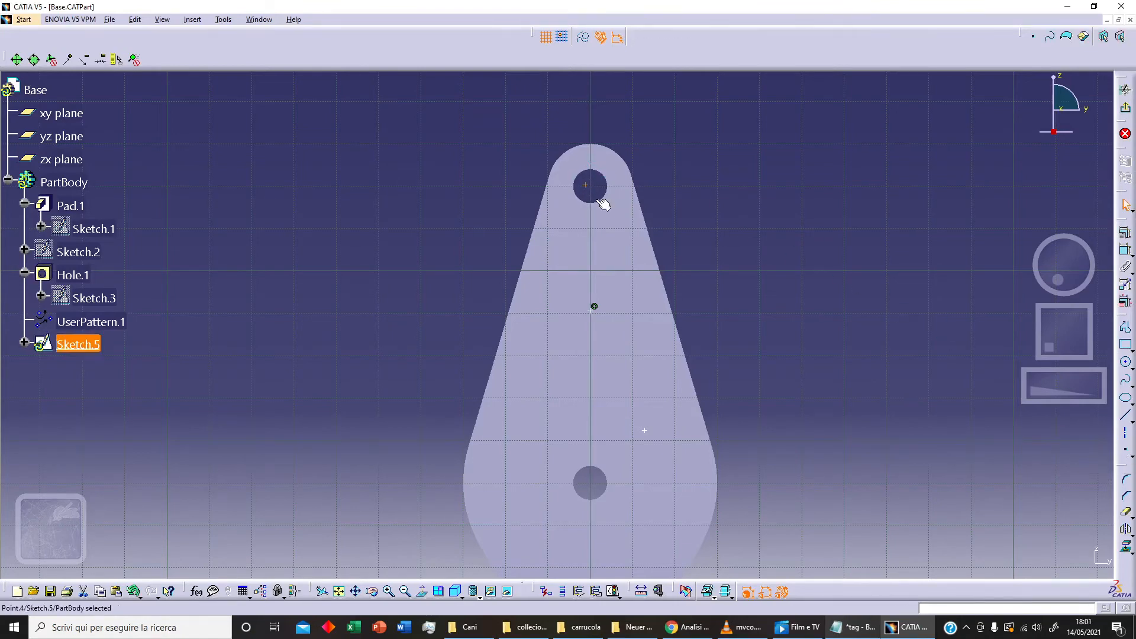
{"action": "left_click", "coordinate": [604, 200], "text": "ctrl"}
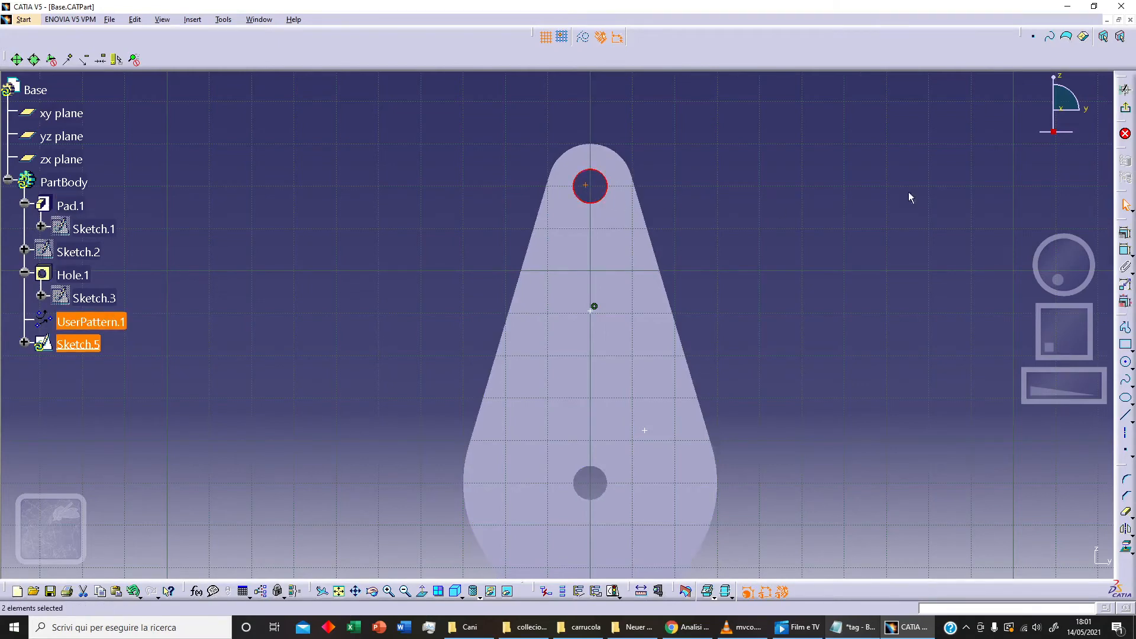
{"action": "left_click", "coordinate": [1124, 231]}
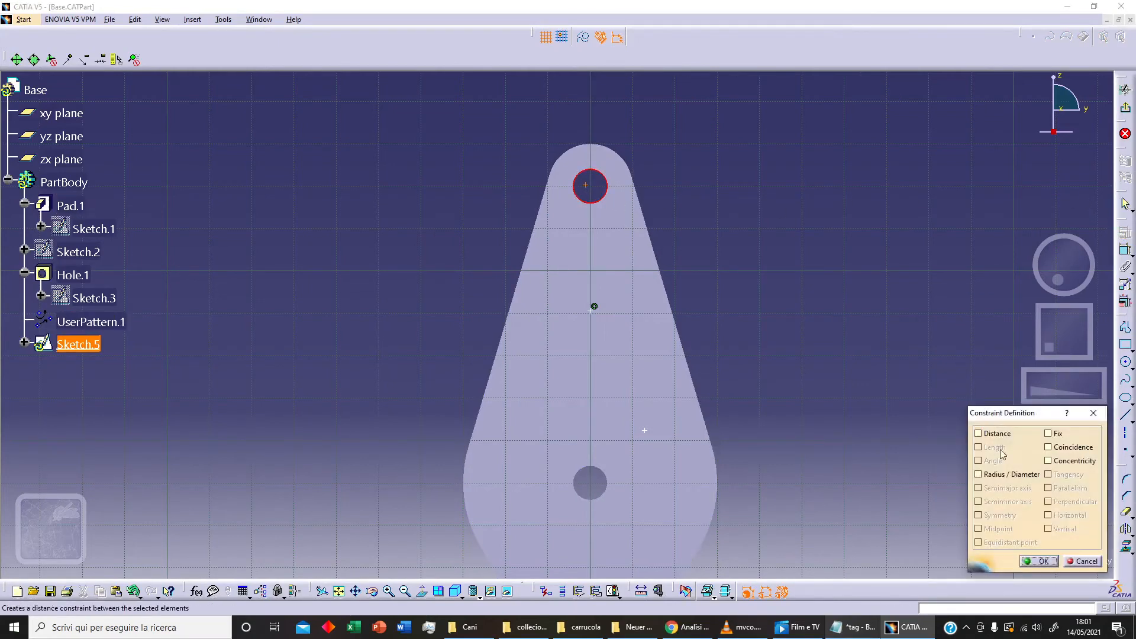
{"action": "left_click", "coordinate": [1076, 463]}
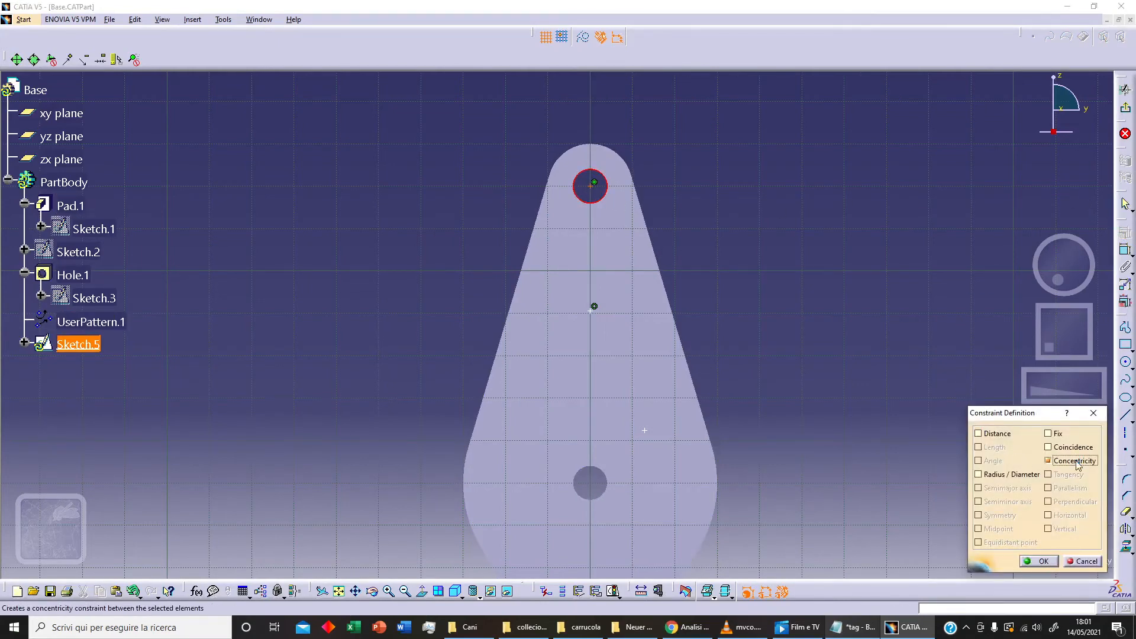
{"action": "left_click", "coordinate": [1037, 559]}
Convert the point at the top hole's centre into a construction element
{"action": "left_click", "coordinate": [593, 183]}
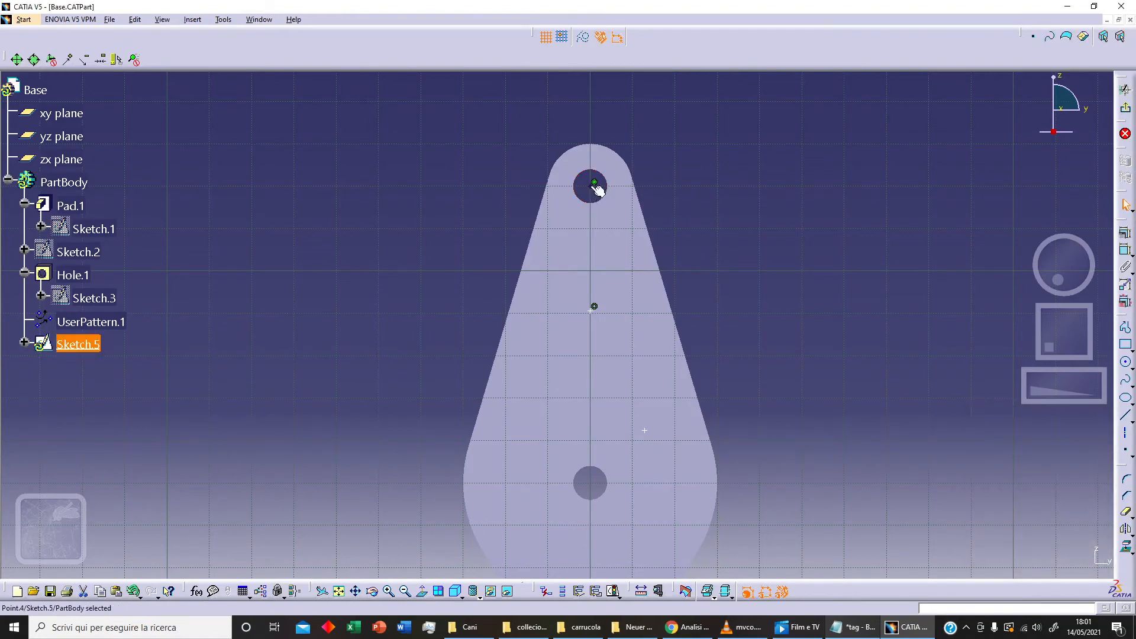
{"action": "left_click", "coordinate": [583, 40]}
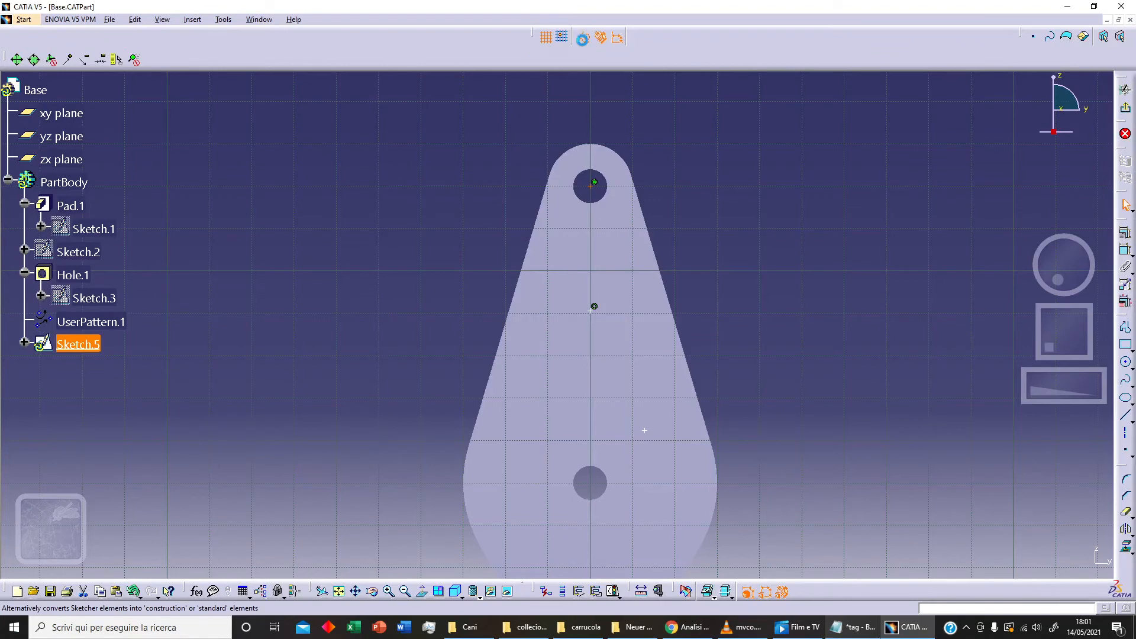
{"action": "left_click", "coordinate": [703, 143]}
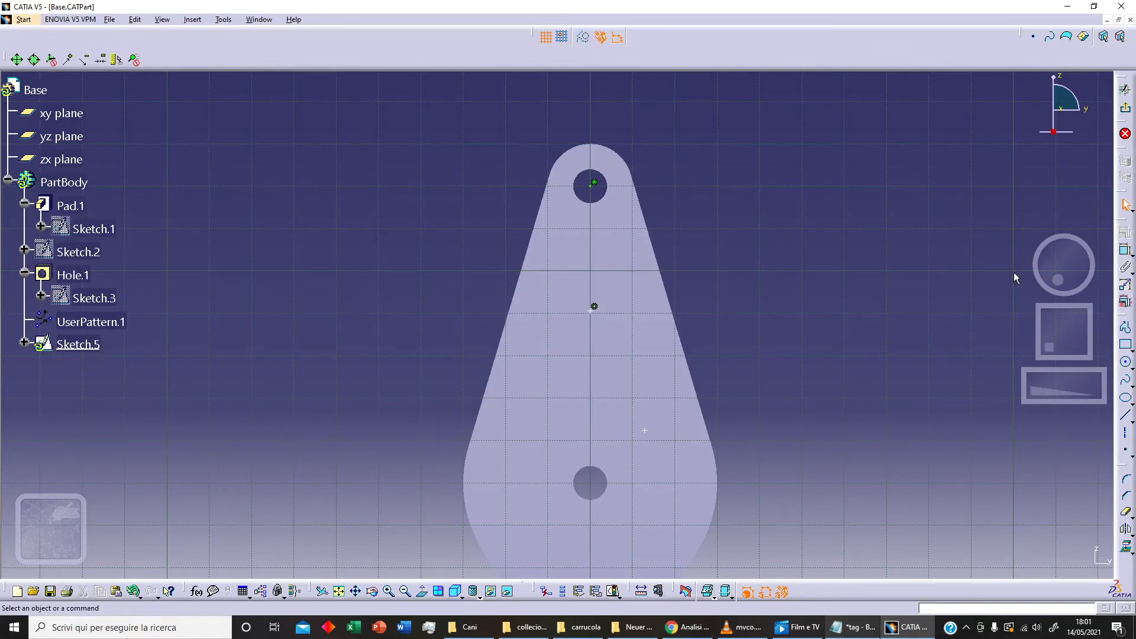
Dimension the distance between the top hole's centre point and the upper point on the axis and set it to 15 mm
{"action": "left_click", "coordinate": [595, 185]}
{"action": "left_click", "coordinate": [595, 184]}
{"action": "left_click", "coordinate": [594, 307]}
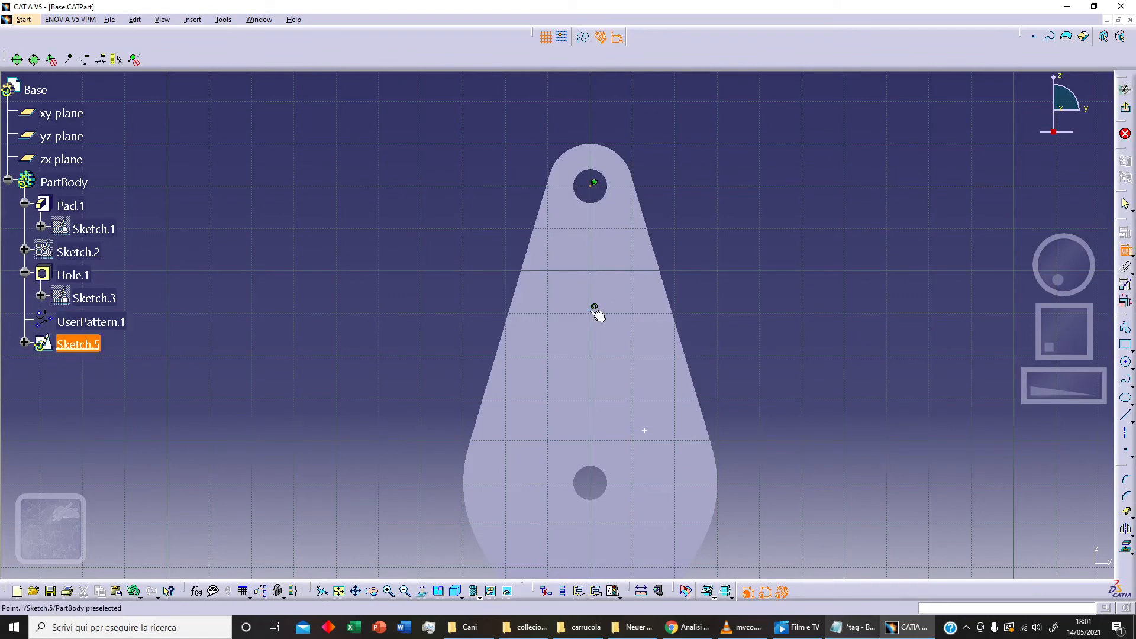
{"action": "left_click", "coordinate": [685, 271]}
{"action": "double_click", "coordinate": [685, 272]}
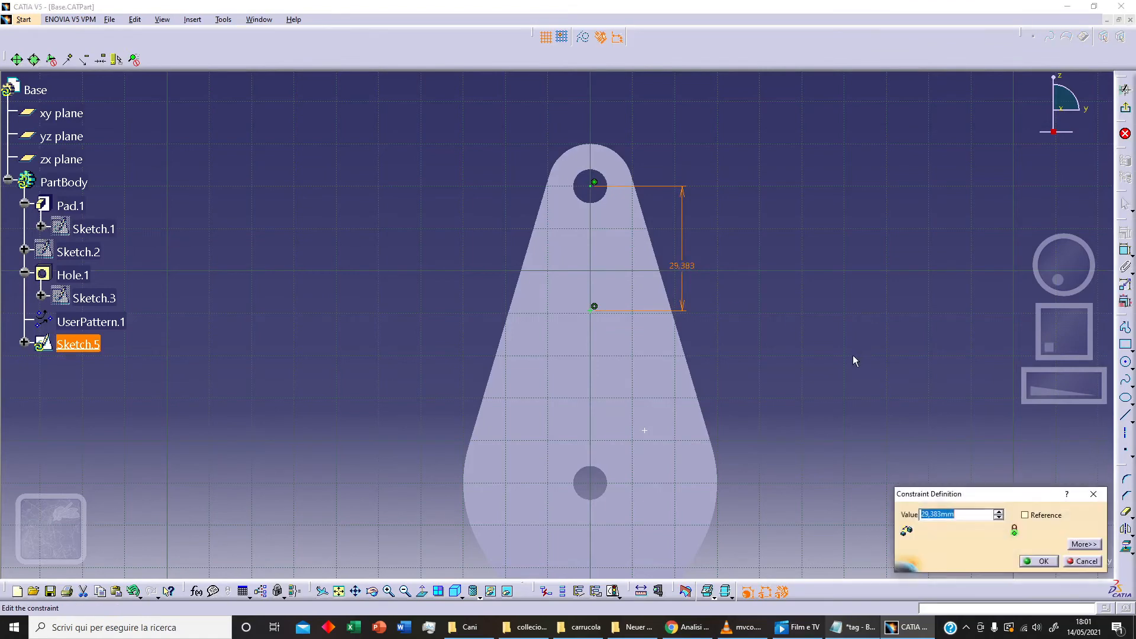
{"action": "type", "text": "15"}
{"action": "key", "text": "Return"}
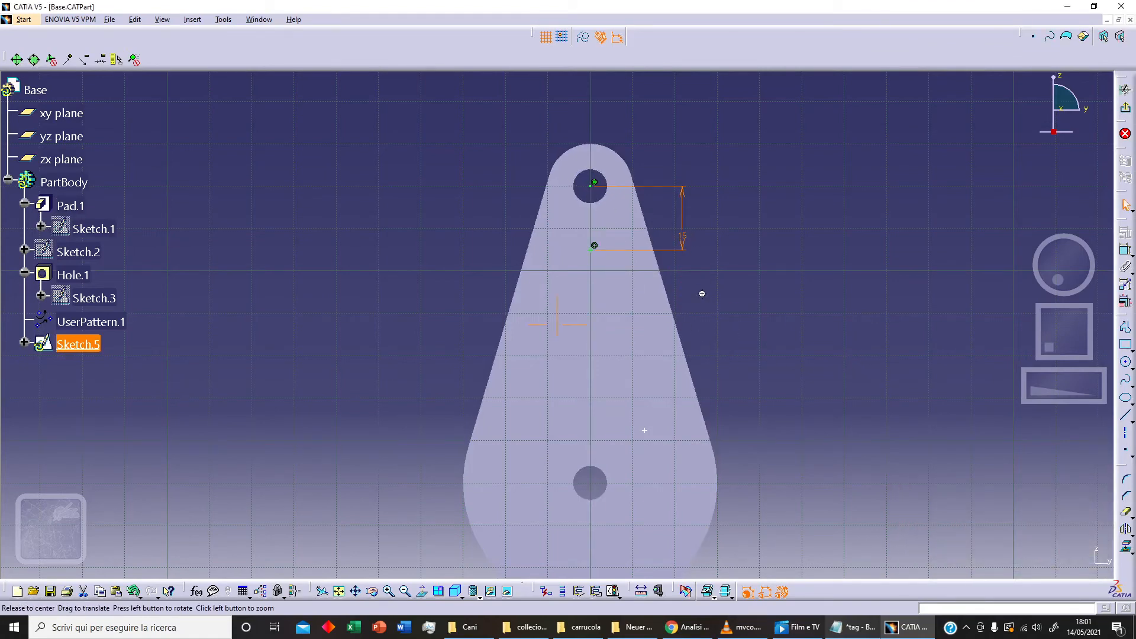
Apply a coincidence constraint between the remaining free point and the sketch's vertical axis
{"action": "middle_click_drag", "start_coordinate": [700, 294], "coordinate": [707, 415]}
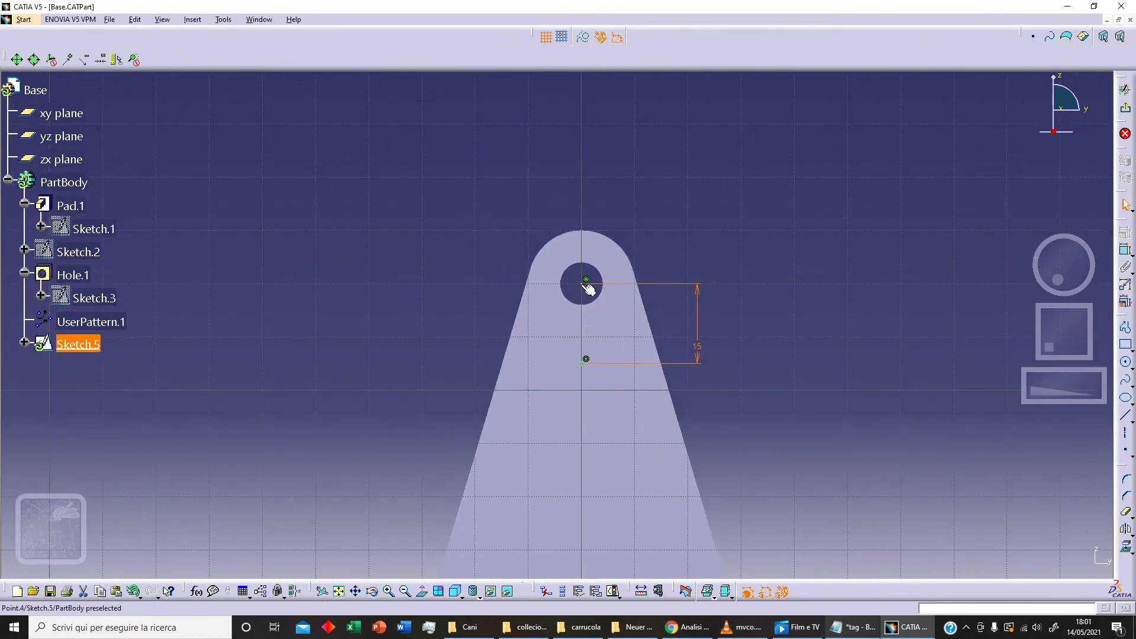
{"action": "middle_click_drag", "start_coordinate": [632, 407], "coordinate": [656, 247]}
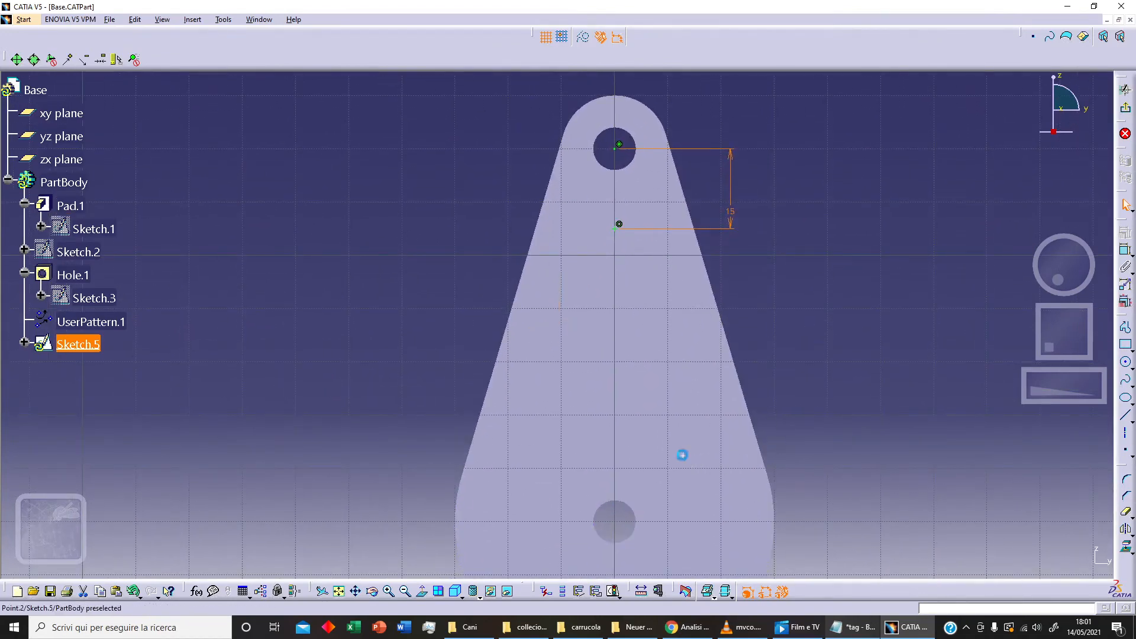
{"action": "middle_click_drag", "start_coordinate": [680, 457], "coordinate": [731, 360]}
{"action": "middle_click_drag", "start_coordinate": [751, 471], "coordinate": [737, 439]}
{"action": "left_click", "coordinate": [737, 415]}
{"action": "left_click", "coordinate": [607, 546]}
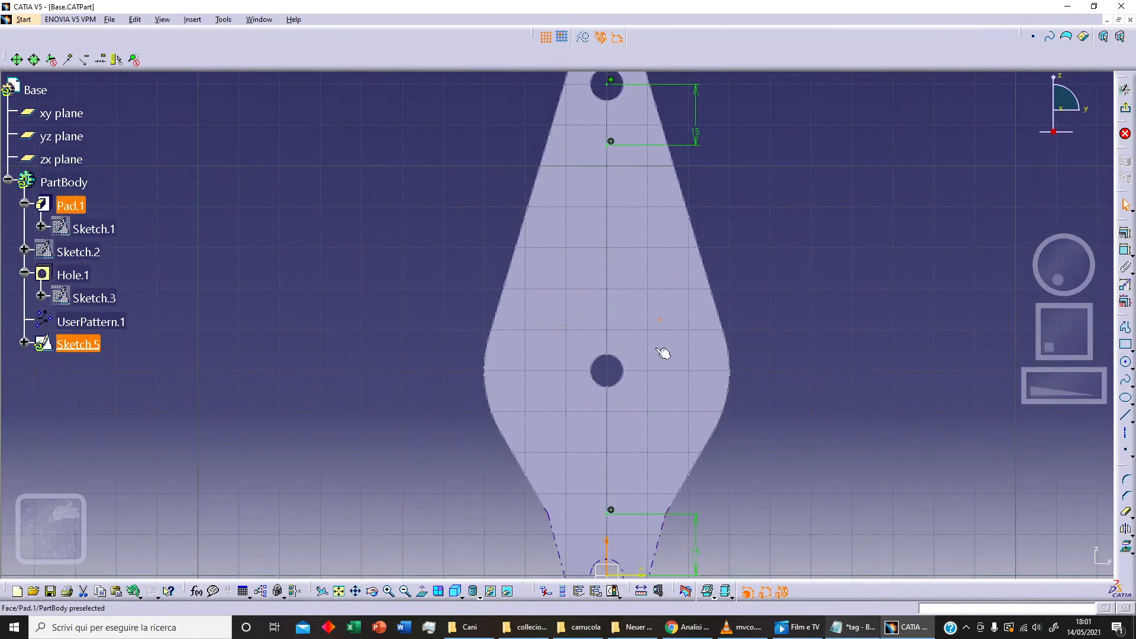
{"action": "left_click", "coordinate": [1126, 233]}
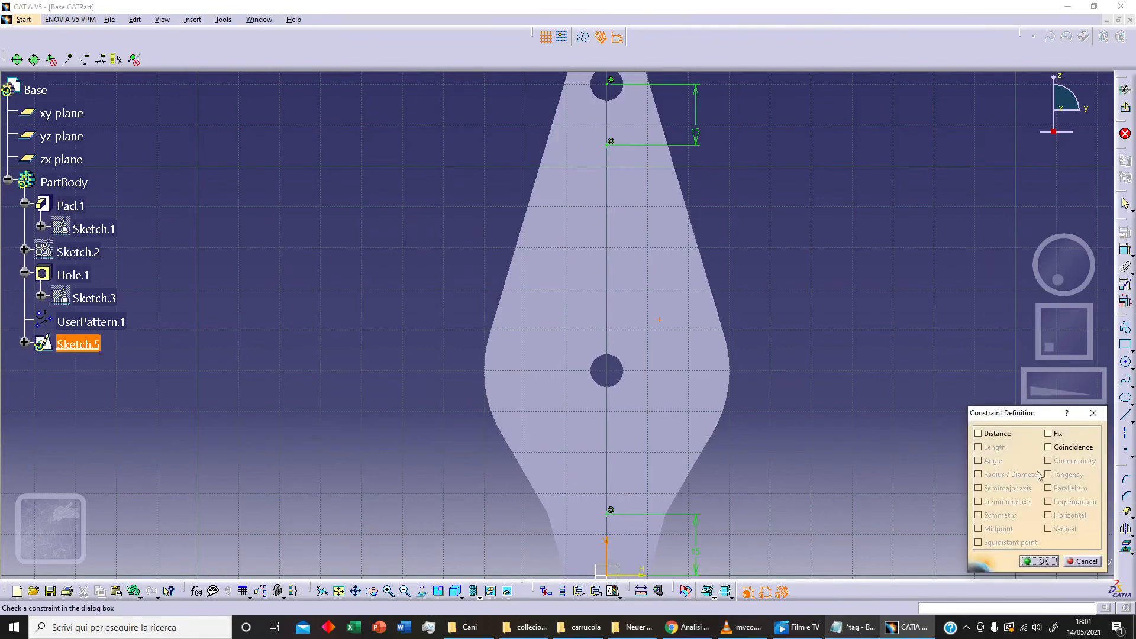
{"action": "left_click", "coordinate": [1075, 452]}
{"action": "left_click", "coordinate": [1041, 561]}
Dimension the distance between the middle and upper points on the axis and set it to 20 mm
{"action": "middle_click_drag", "start_coordinate": [910, 417], "coordinate": [909, 466]}
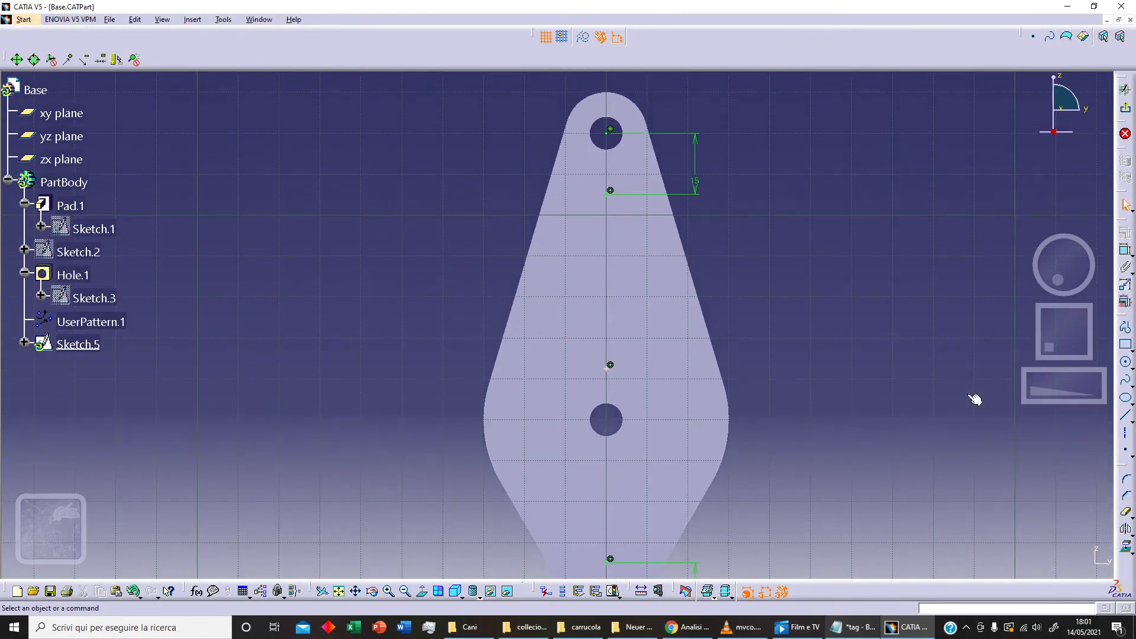
{"action": "left_click", "coordinate": [1126, 250]}
{"action": "left_click", "coordinate": [610, 365]}
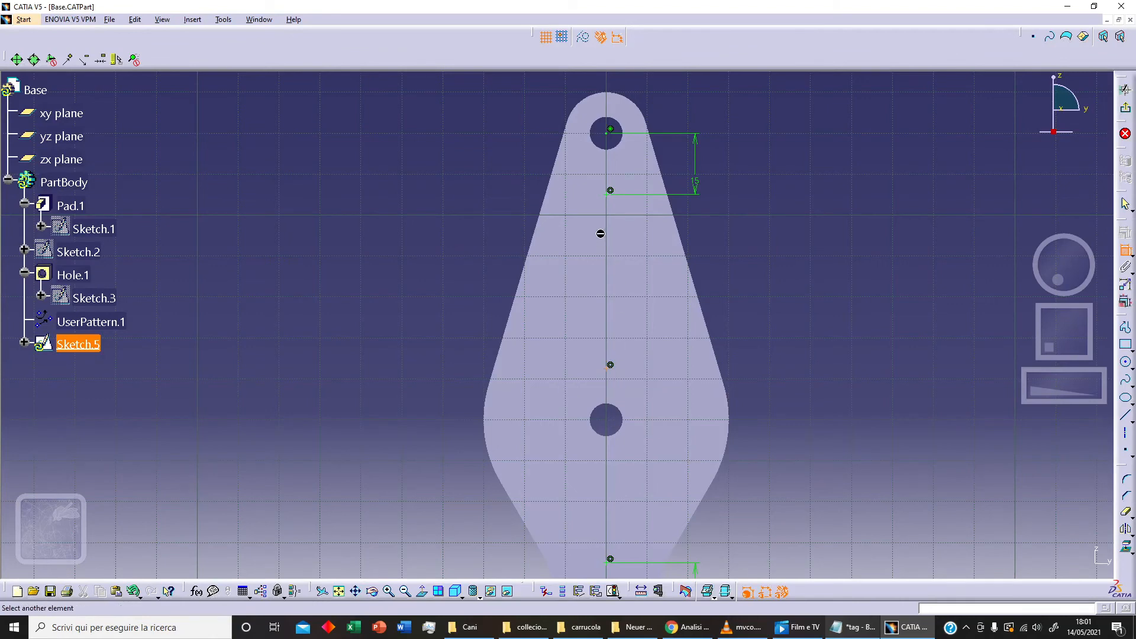
{"action": "left_click", "coordinate": [610, 190]}
{"action": "left_click", "coordinate": [739, 255]}
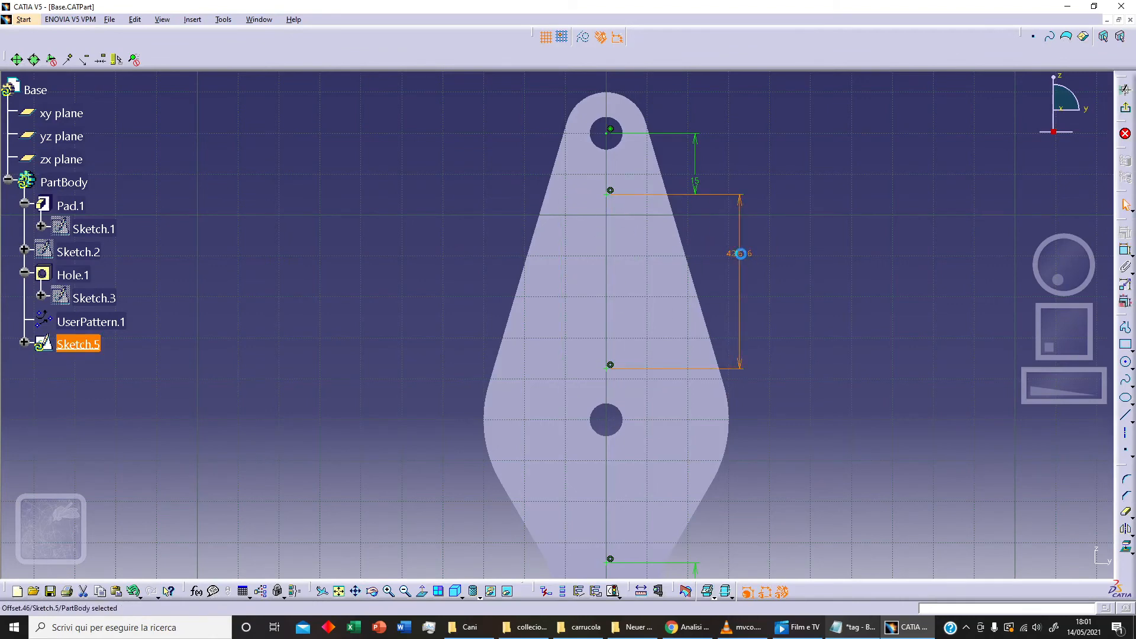
{"action": "double_click", "coordinate": [740, 253]}
{"action": "type", "text": "20"}
{"action": "key", "text": "Return"}
{"action": "left_click", "coordinate": [867, 379]}
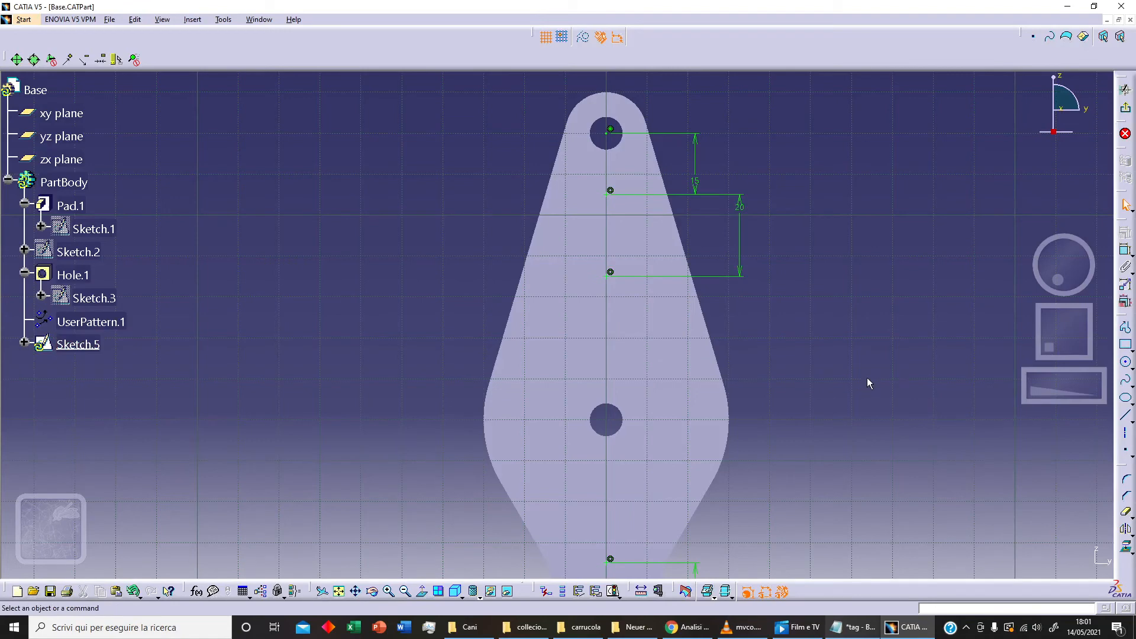
Exit the sketch and start an Up To Next hole on the plate's front face with a 6 mm diameter
{"action": "left_click", "coordinate": [1125, 112]}
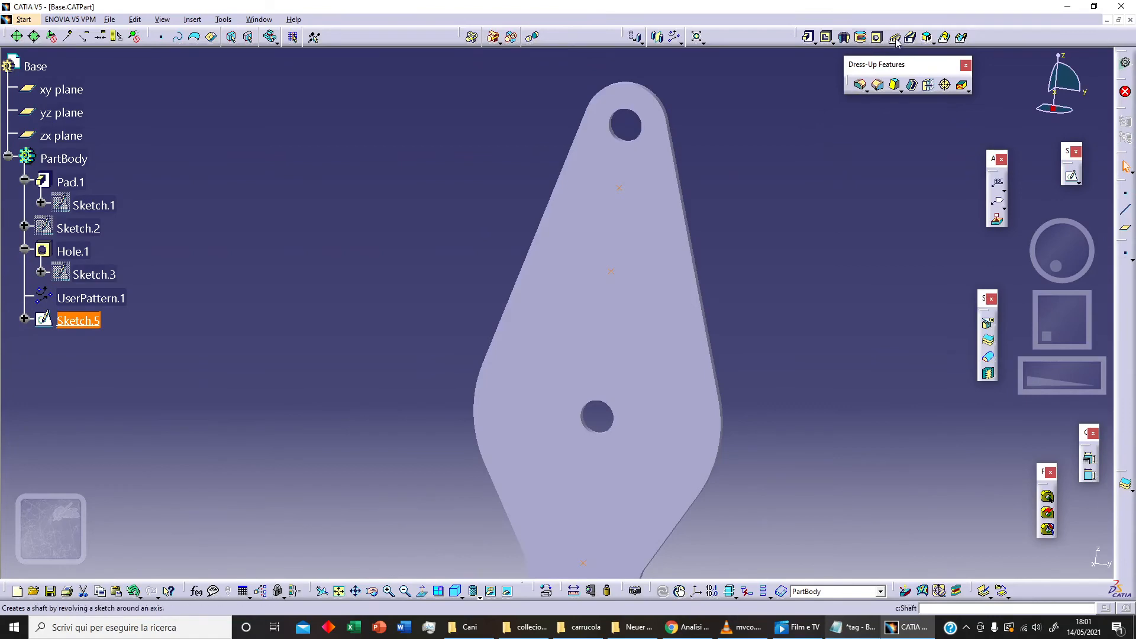
{"action": "left_click", "coordinate": [869, 37]}
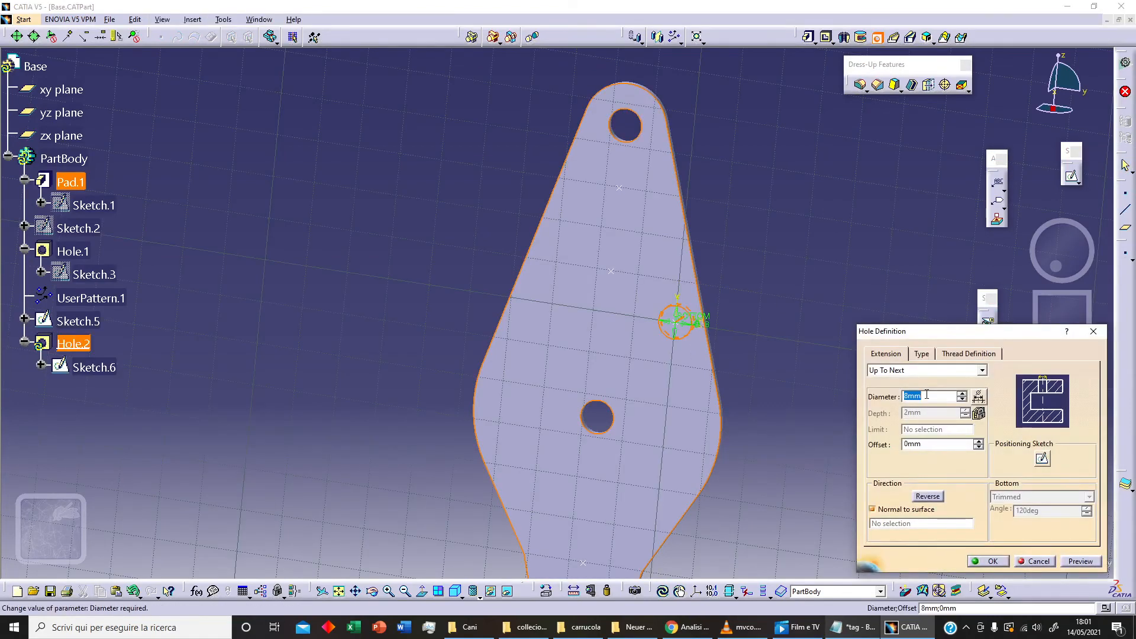
{"action": "type", "text": "6"}
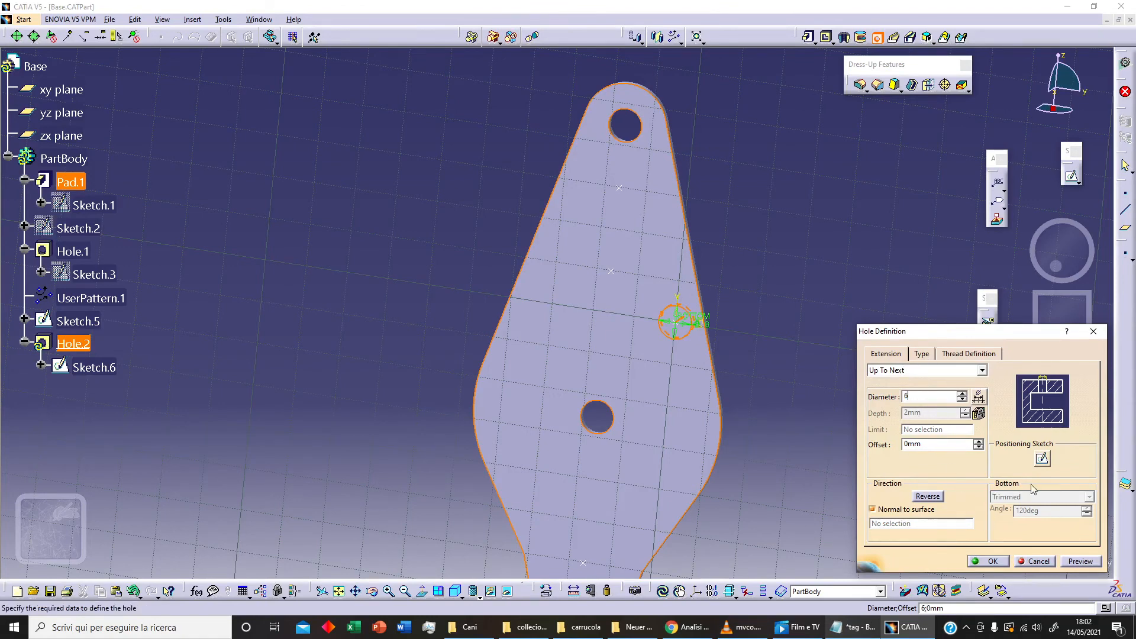
{"action": "key", "text": "Return"}
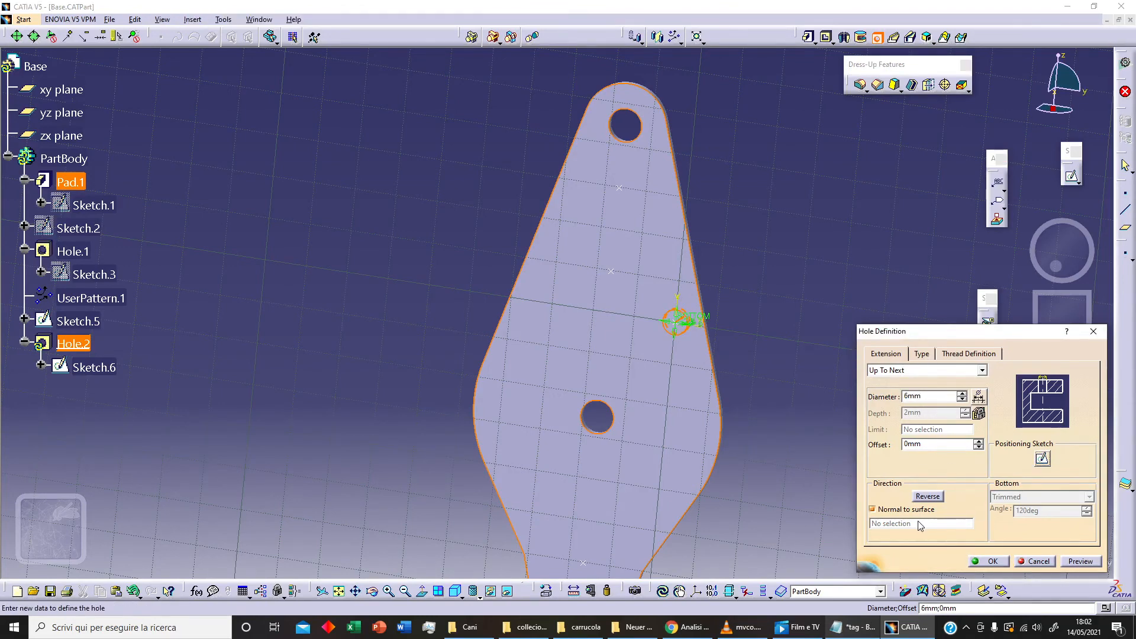
Edit the hole's positioning sketch and constrain its centre point coincident with the uppermost reference point on the plate's axis
{"action": "left_click", "coordinate": [1043, 459]}
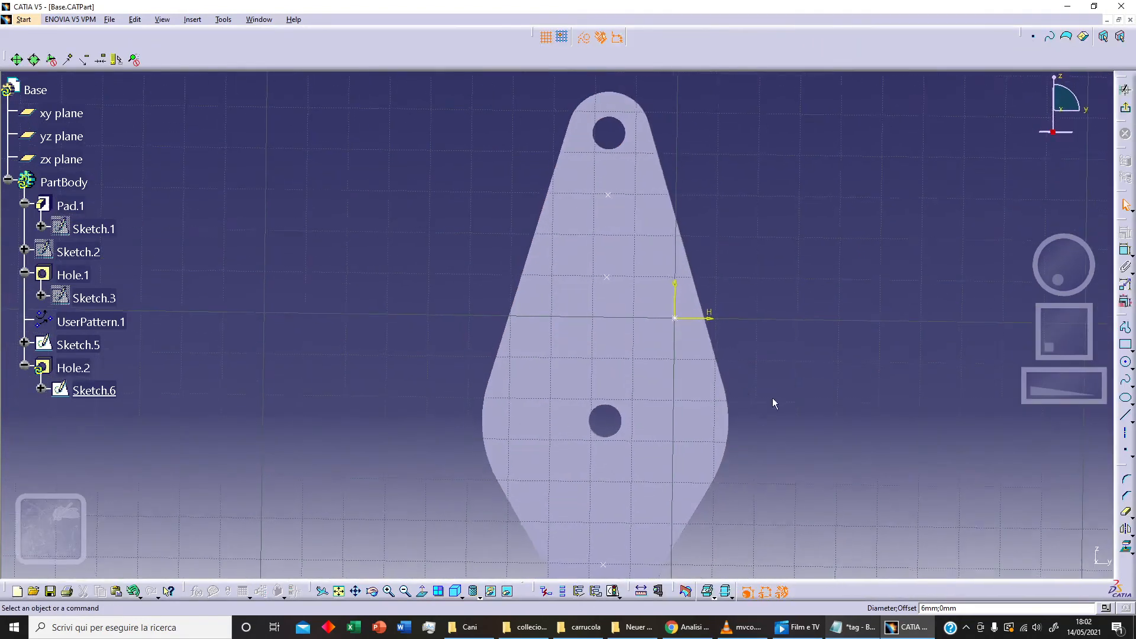
{"action": "left_click", "coordinate": [675, 317]}
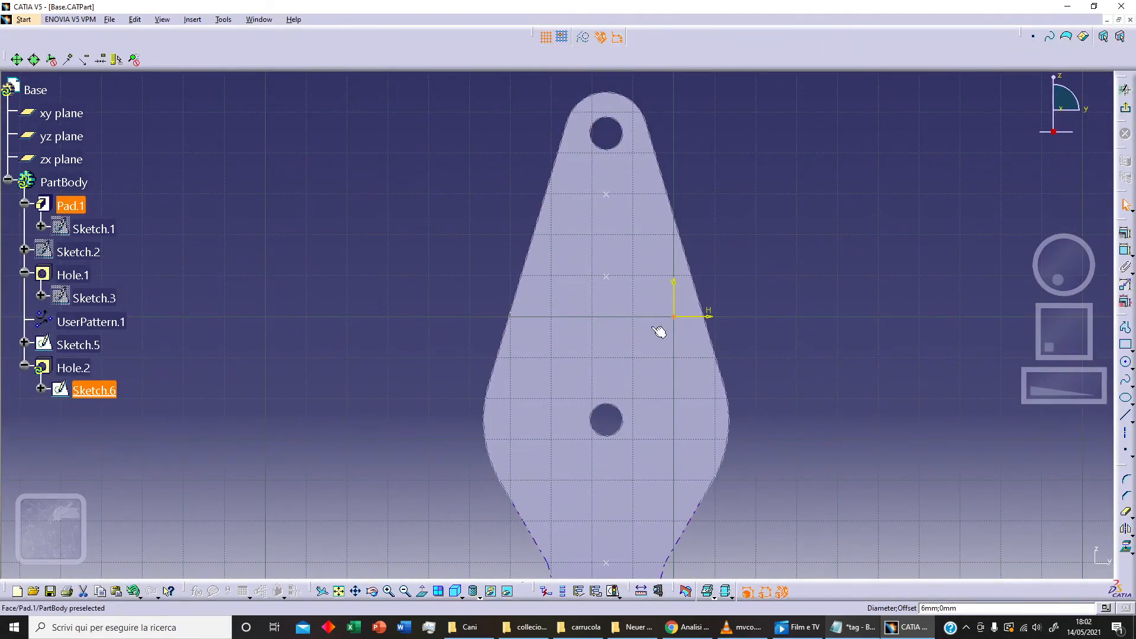
{"action": "left_click", "coordinate": [608, 196], "text": "ctrl"}
{"action": "left_click", "coordinate": [704, 308]}
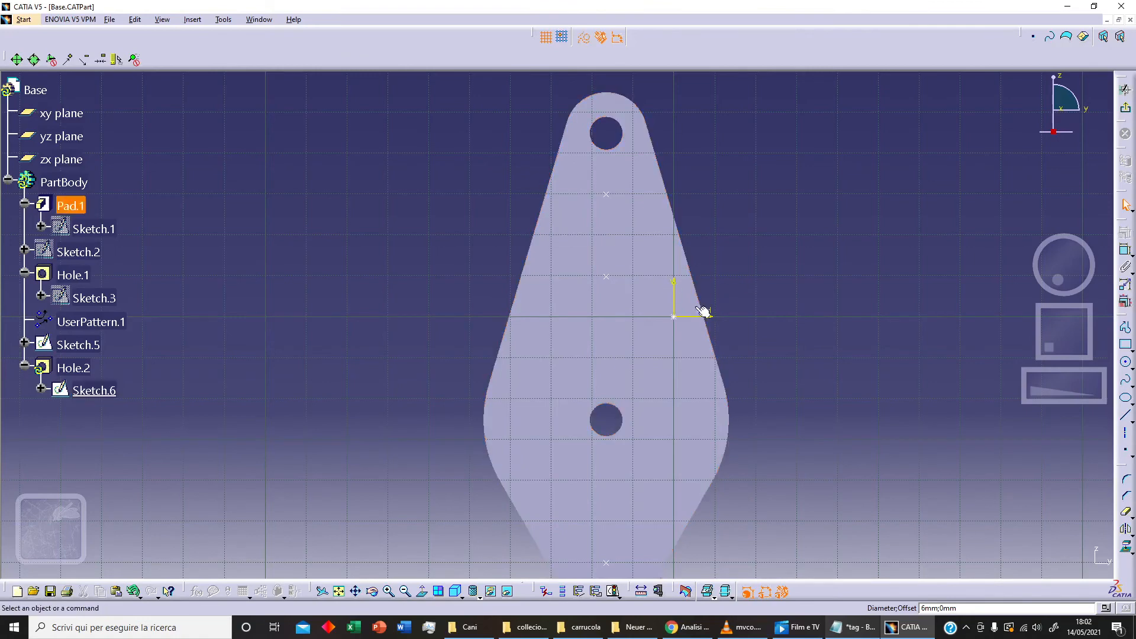
{"action": "left_click", "coordinate": [673, 317]}
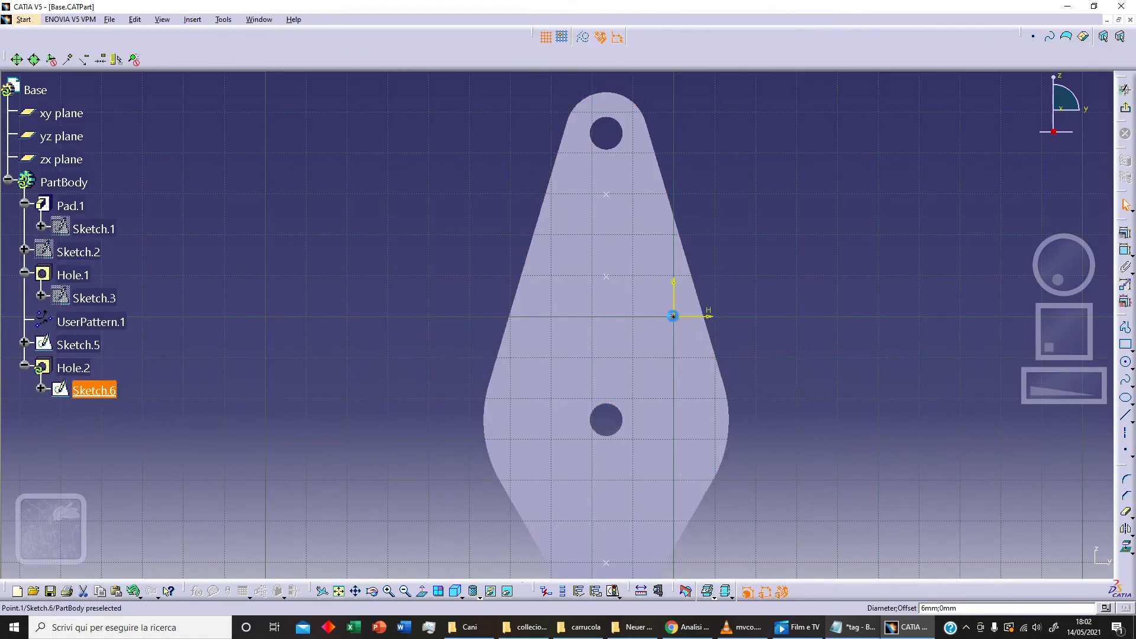
{"action": "left_click", "coordinate": [610, 197], "text": "ctrl"}
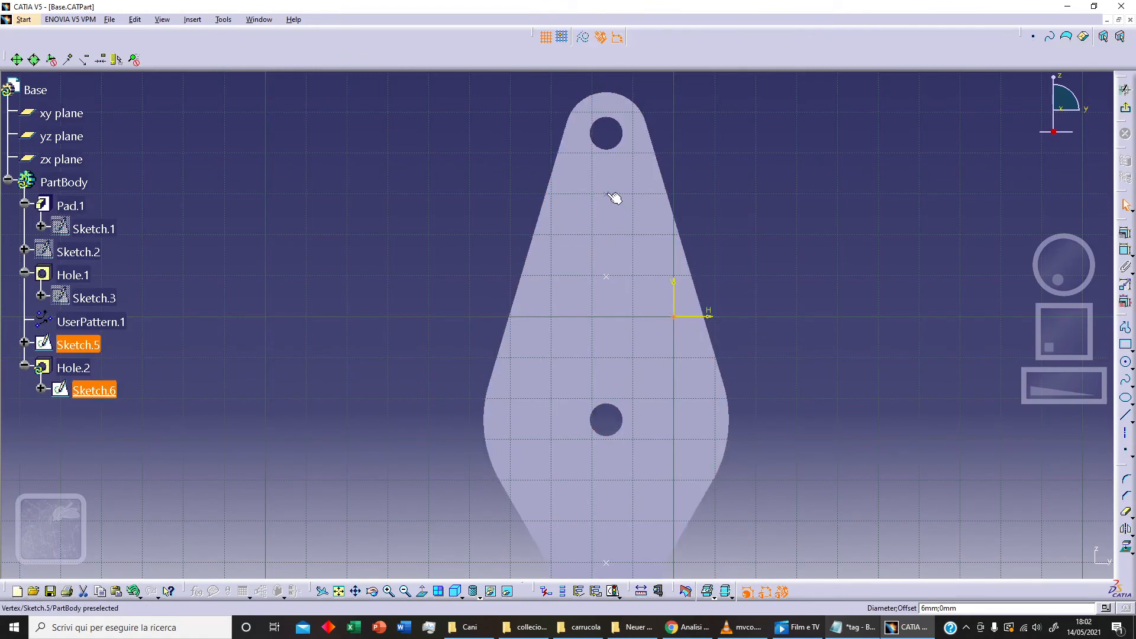
{"action": "left_click", "coordinate": [1122, 231]}
{"action": "left_click", "coordinate": [1049, 447]}
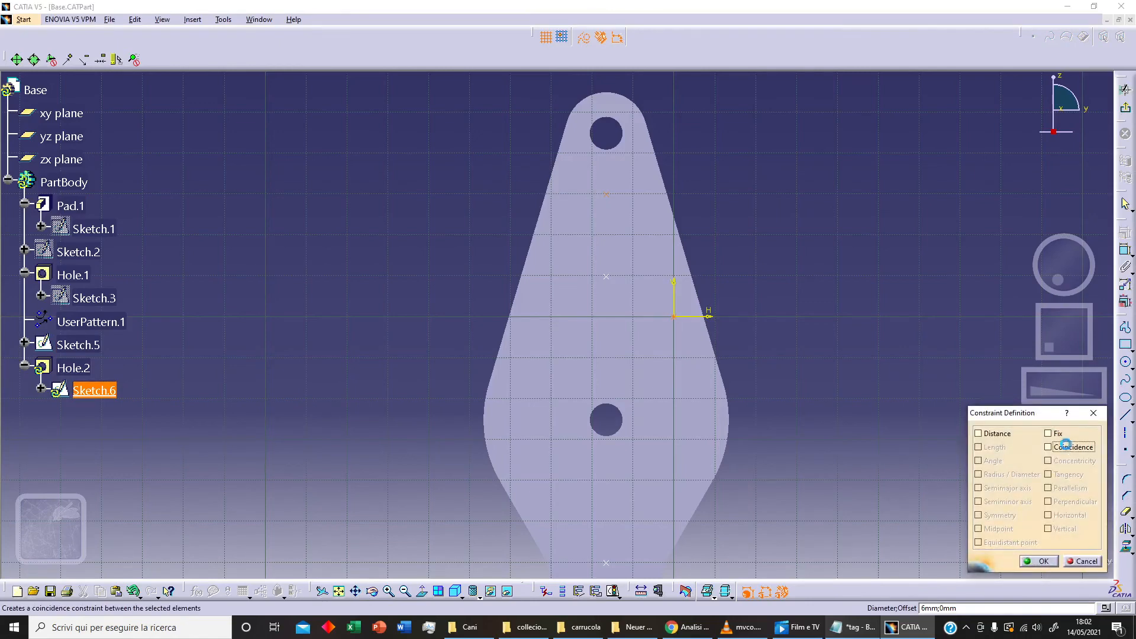
{"action": "left_click", "coordinate": [1040, 561]}
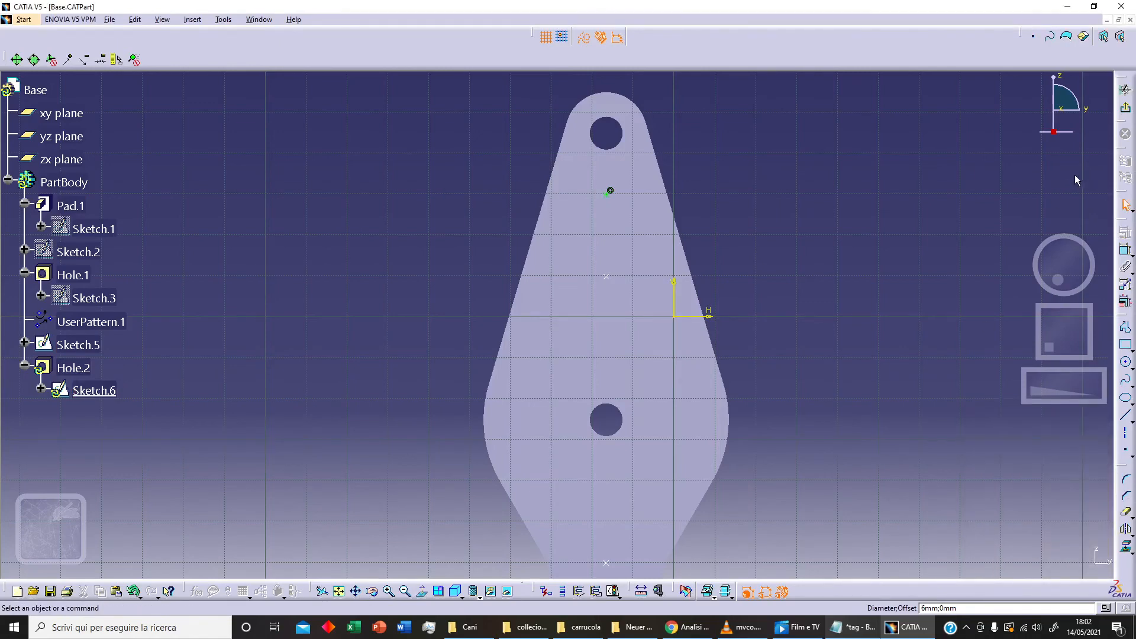
Exit the positioning sketch and complete the 6 mm Up To Next hole
{"action": "left_click", "coordinate": [1125, 108]}
{"action": "left_click", "coordinate": [992, 561]}
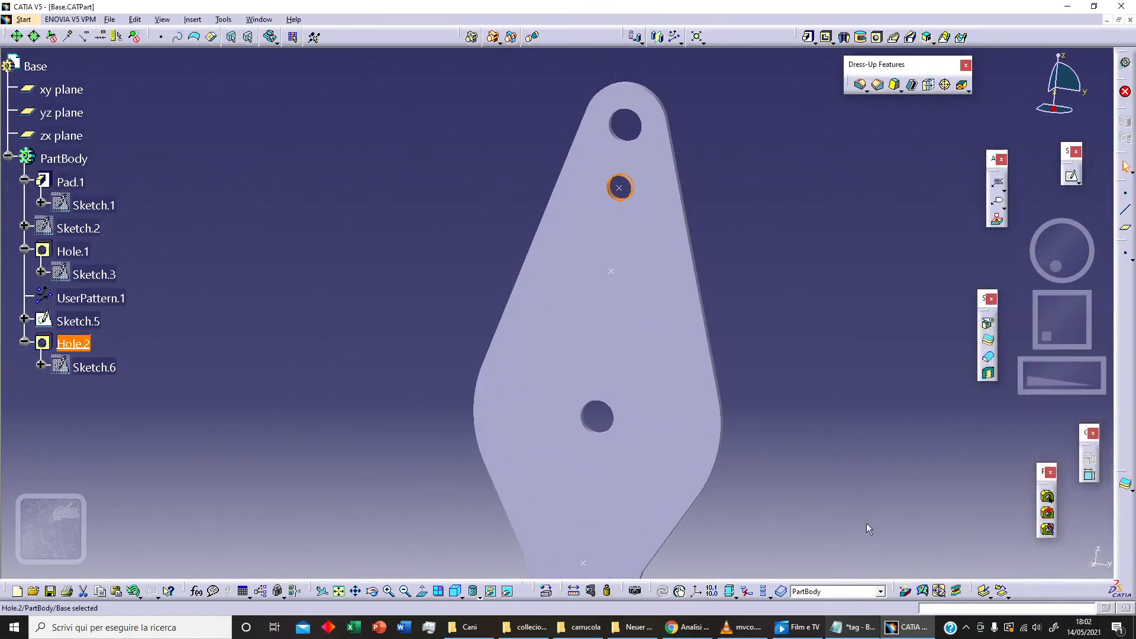
{"action": "left_click", "coordinate": [792, 402]}
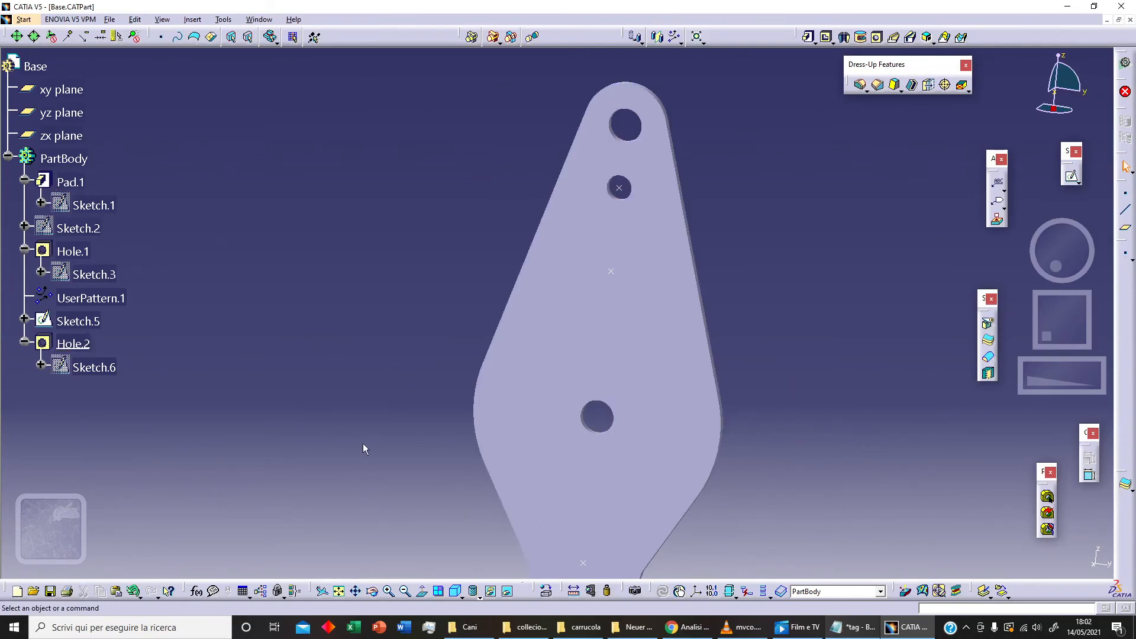
Create a user pattern of the 6 mm hole, using the axis points in Sketch.5 as positions
{"action": "left_click", "coordinate": [675, 38]}
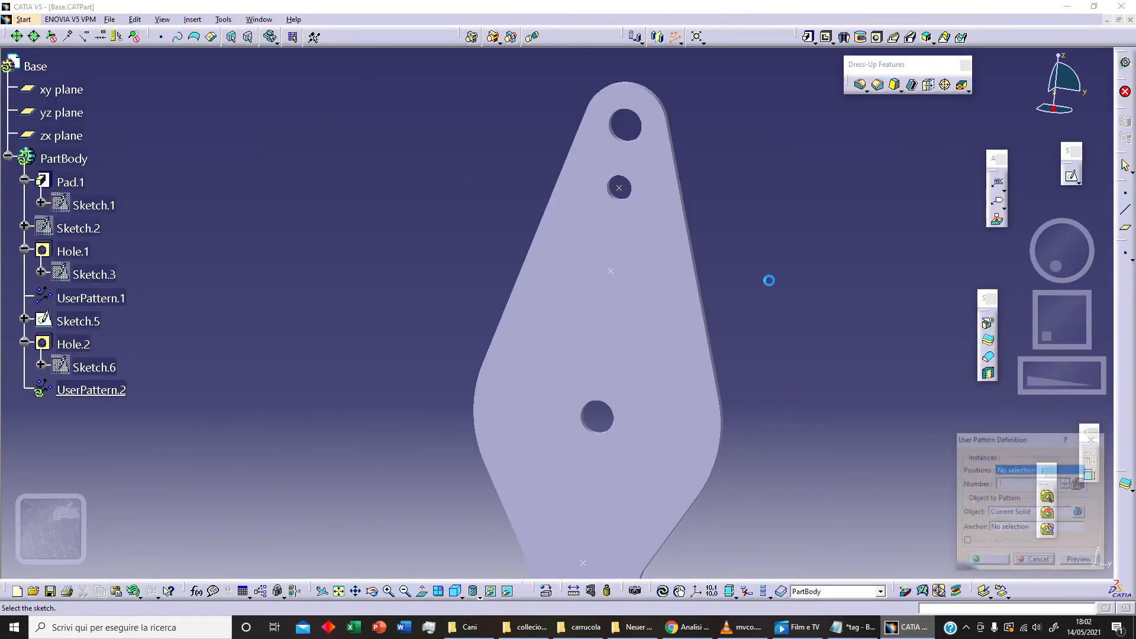
{"action": "left_click", "coordinate": [1028, 514]}
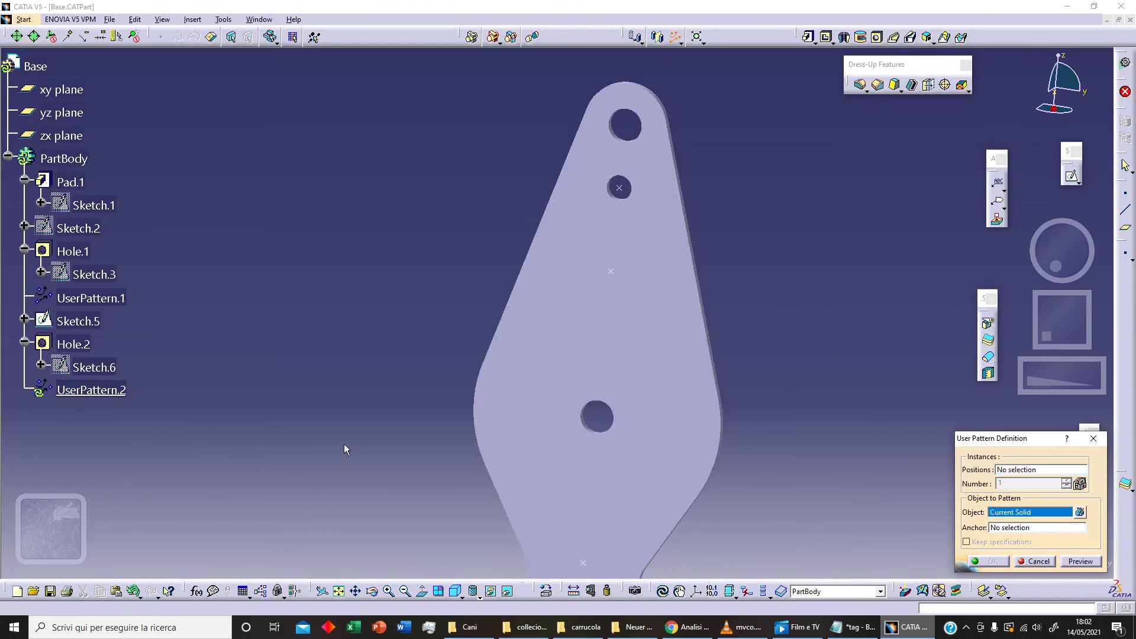
{"action": "left_click", "coordinate": [75, 343]}
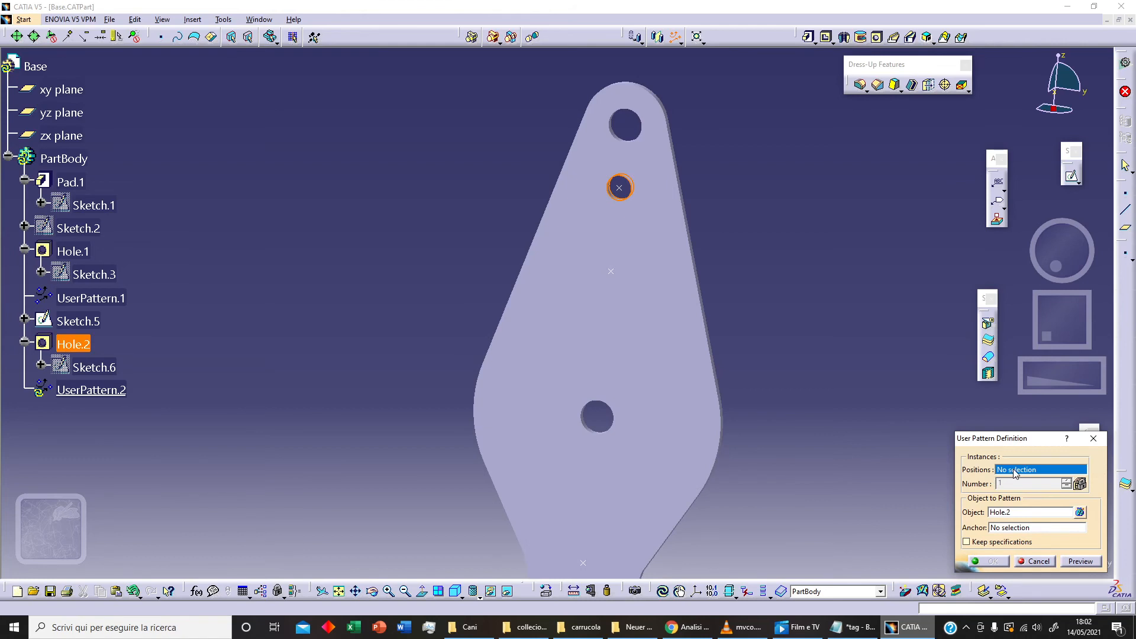
{"action": "left_click", "coordinate": [101, 326]}
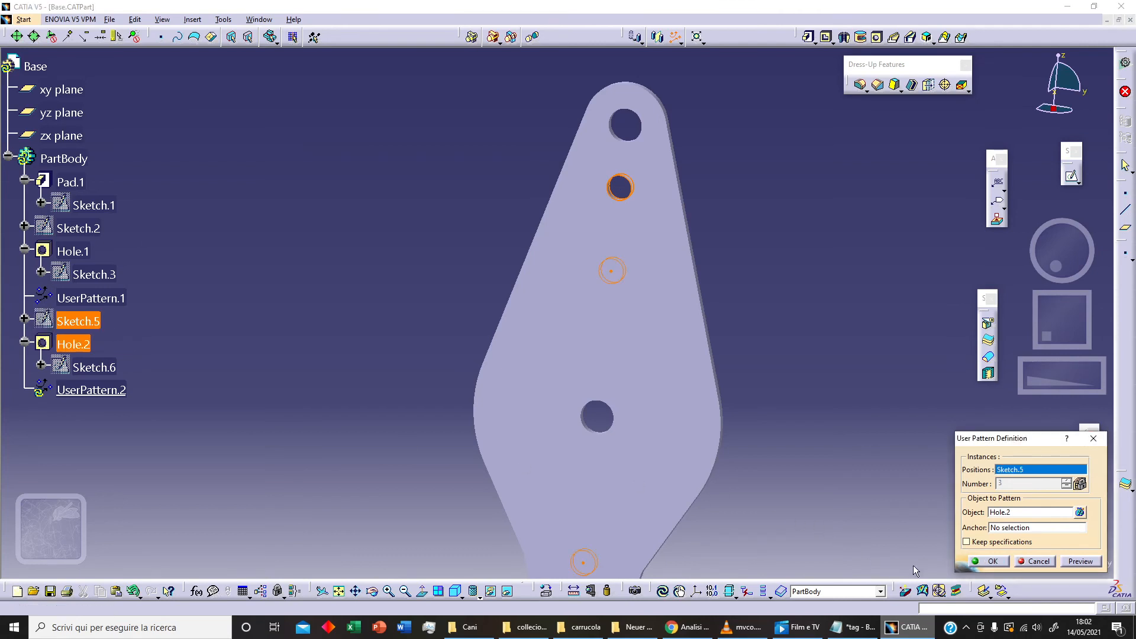
{"action": "left_click", "coordinate": [992, 561]}
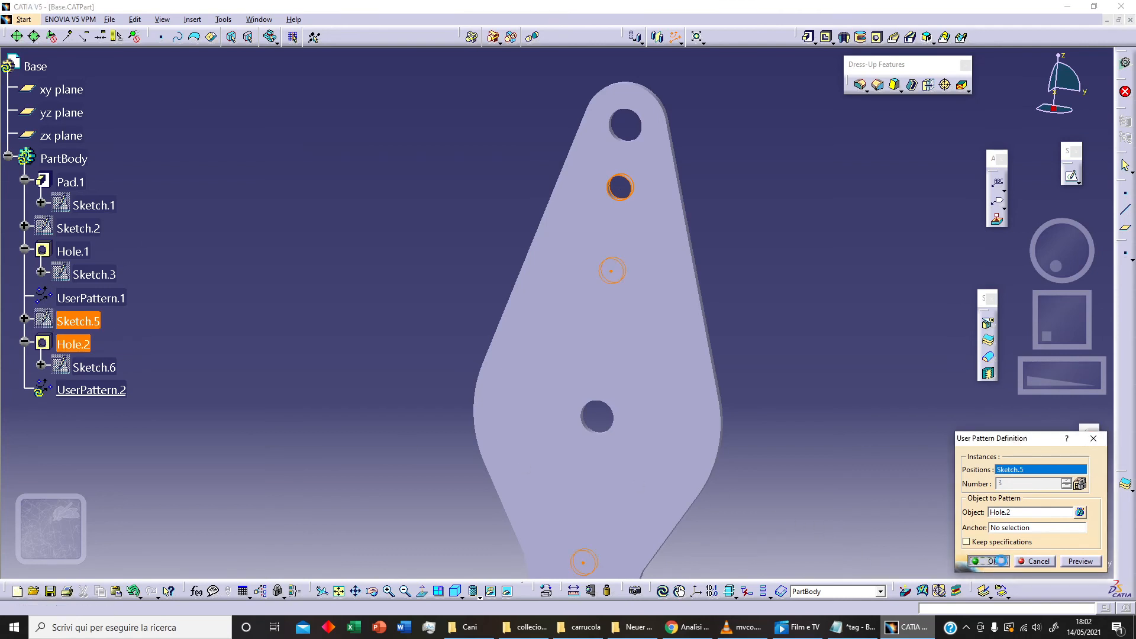
{"action": "left_click", "coordinate": [854, 451]}
{"action": "middle_click_drag", "start_coordinate": [841, 439], "coordinate": [838, 405]}
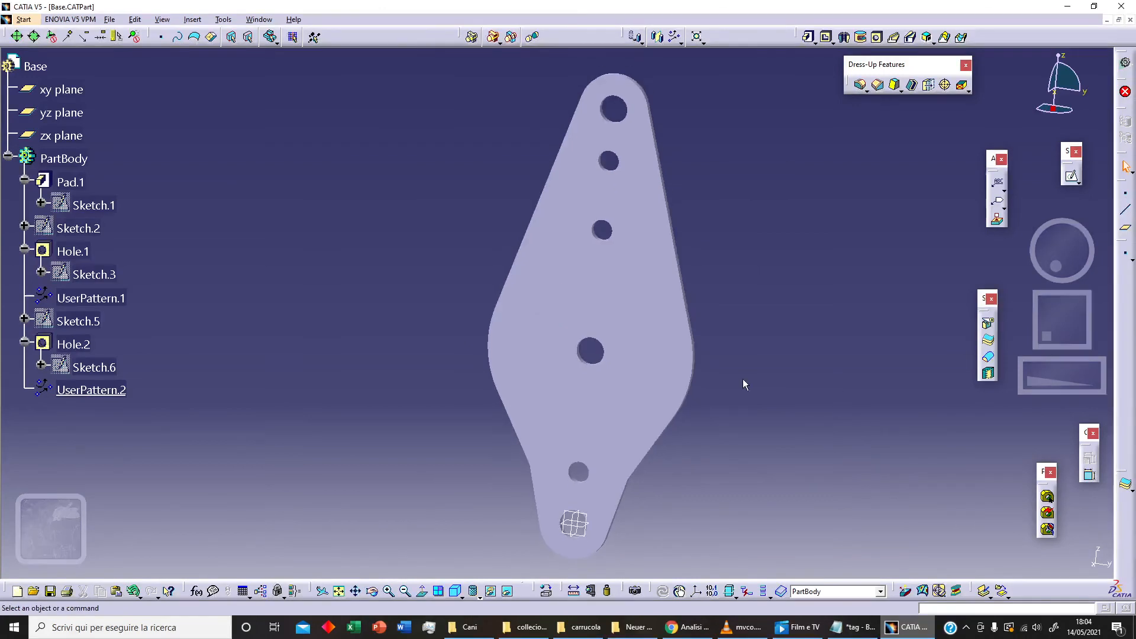
Hide the xy, yz and zx reference planes
{"action": "left_click", "coordinate": [61, 90]}
{"action": "left_click", "coordinate": [77, 136], "text": "ctrl"}
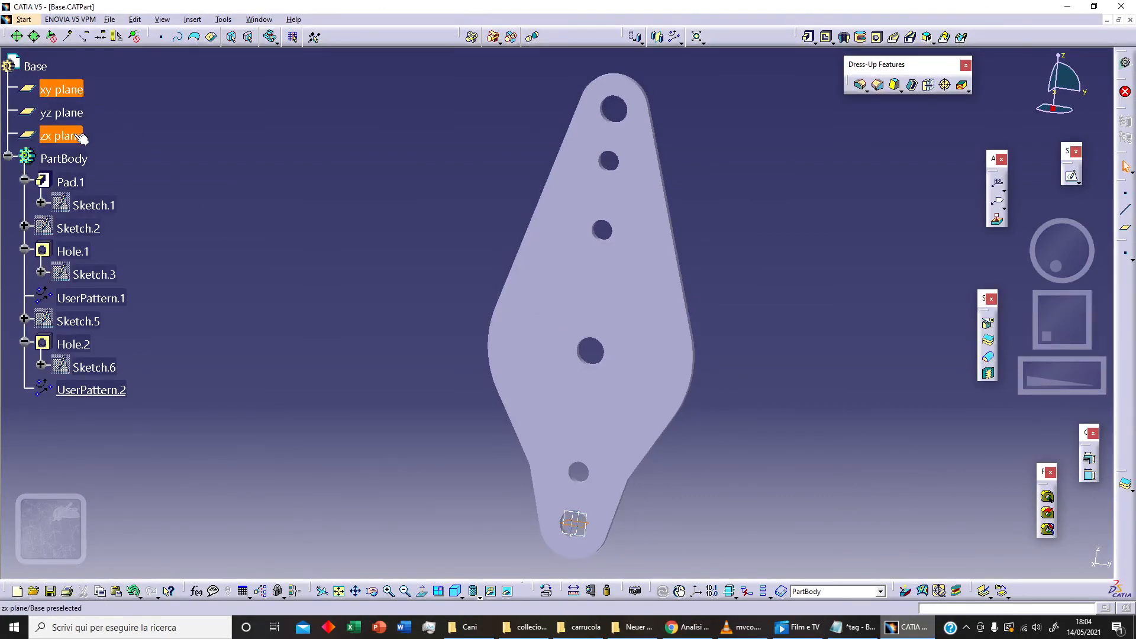
{"action": "left_click", "coordinate": [65, 112], "text": "ctrl"}
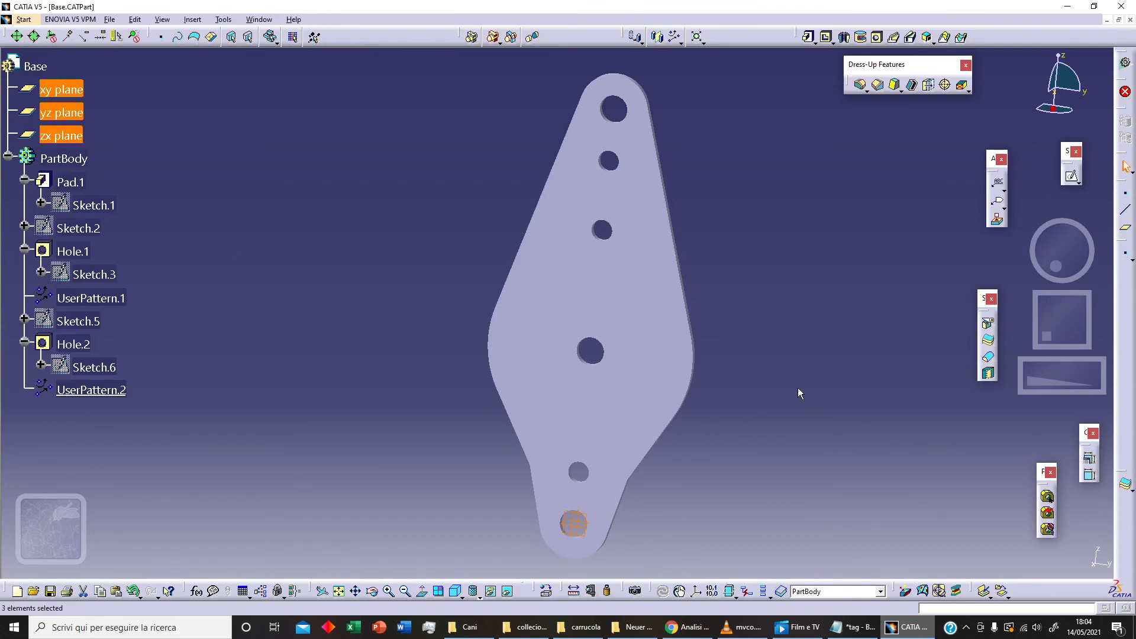
{"action": "right_click", "coordinate": [76, 114]}
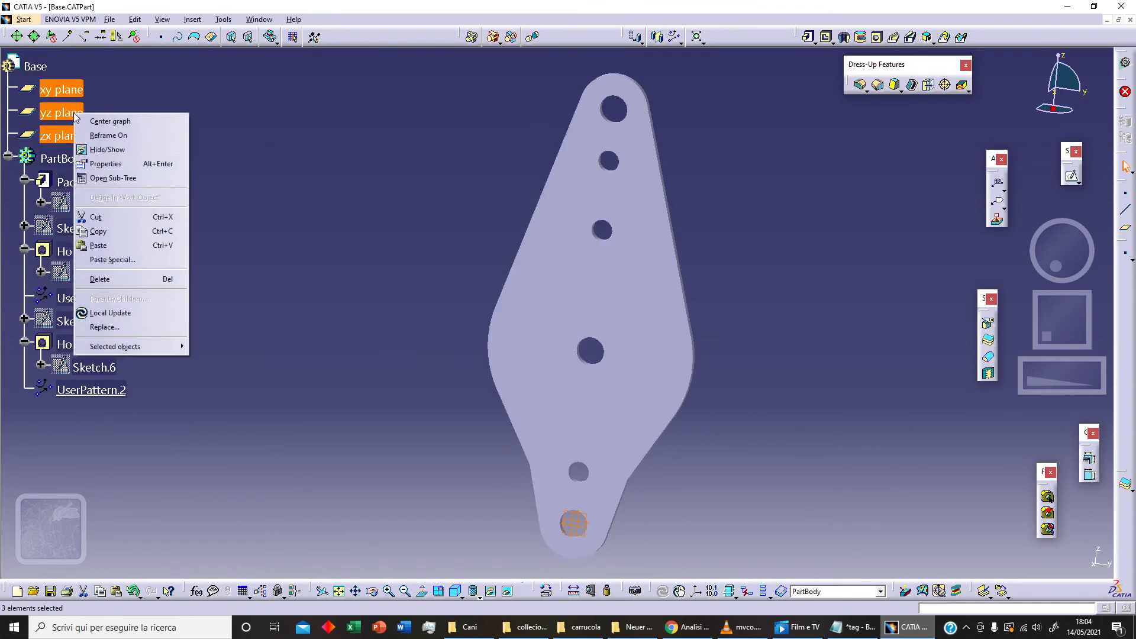
{"action": "left_click", "coordinate": [116, 151]}
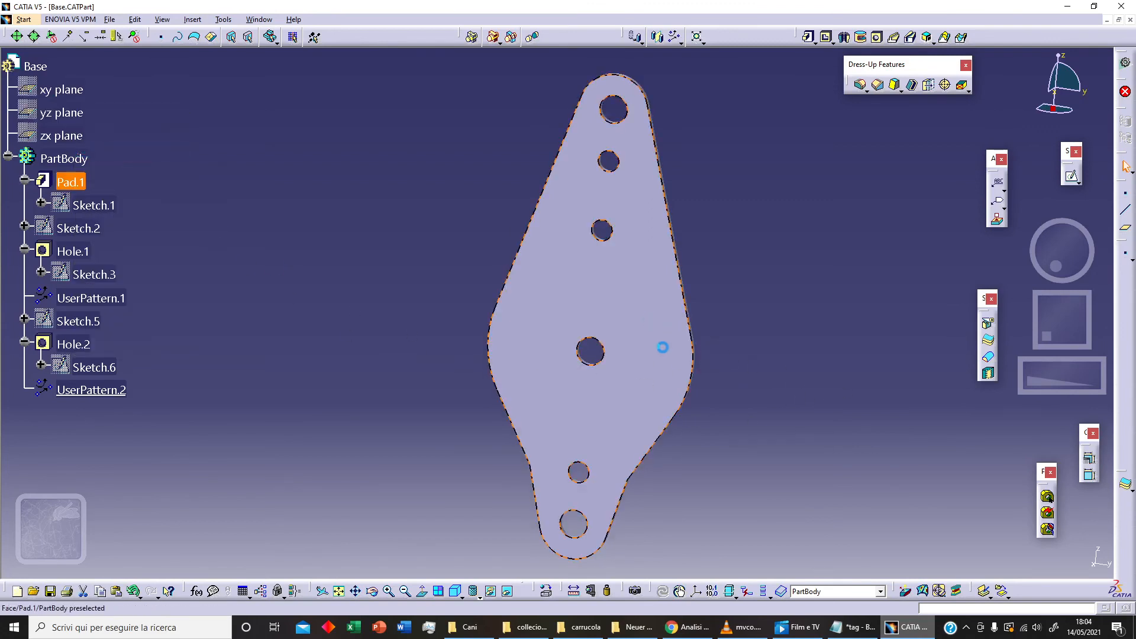
Apply the Light Beige material from the Painting family of the default material catalog to the plate
{"action": "left_click", "coordinate": [542, 592]}
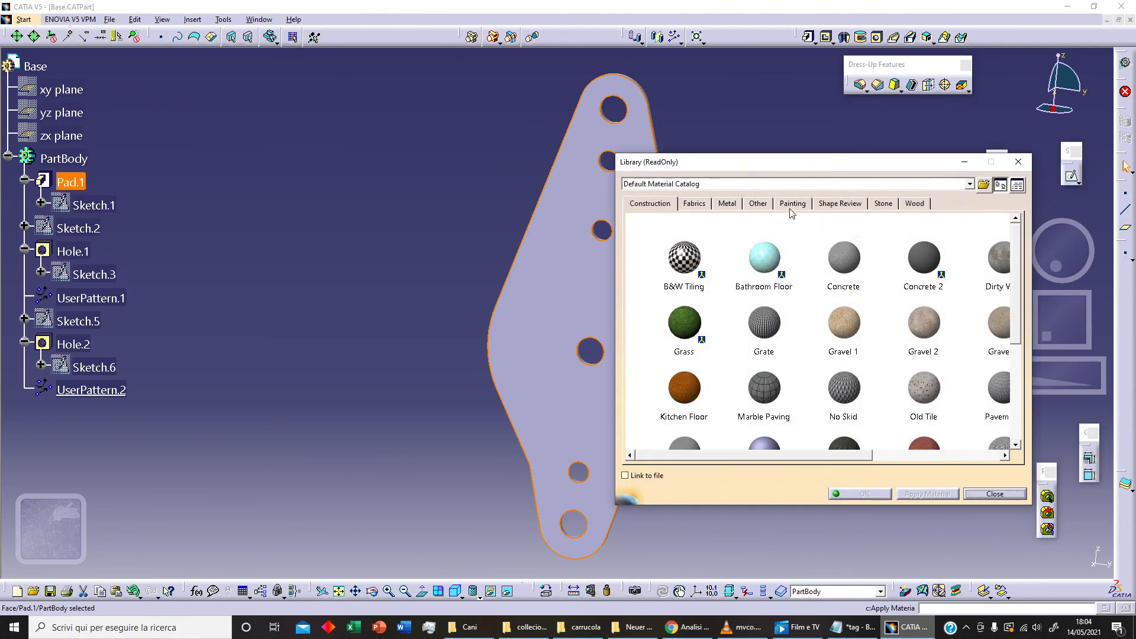
{"action": "left_click", "coordinate": [783, 203]}
{"action": "scroll", "coordinate": [942, 362], "scroll_direction": "down", "scroll_amount": 2}
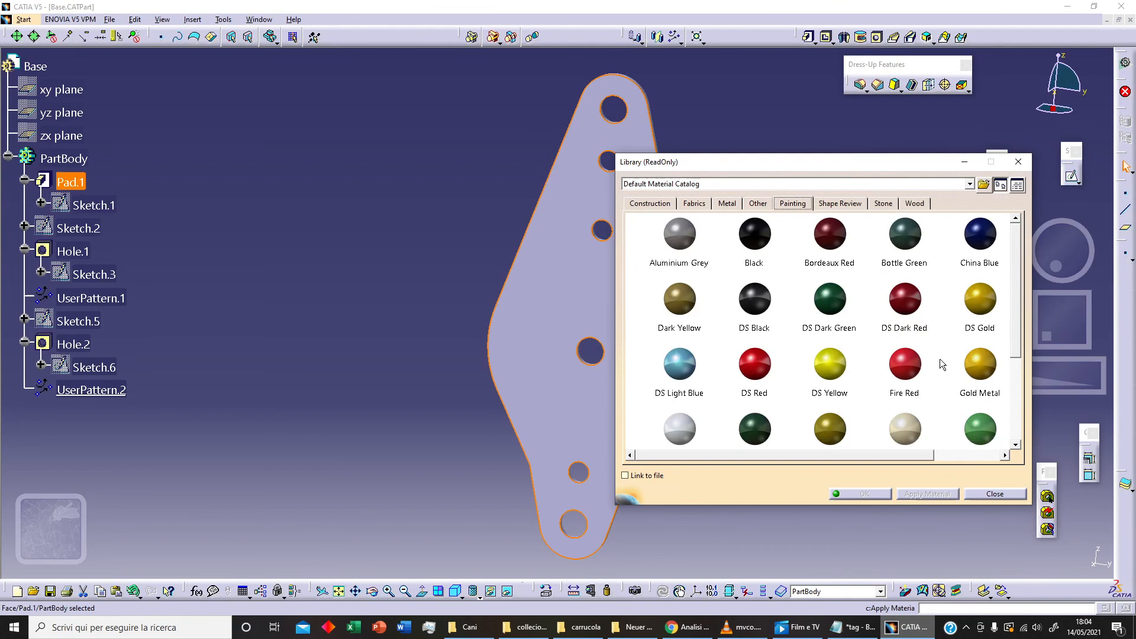
{"action": "left_click", "coordinate": [911, 417]}
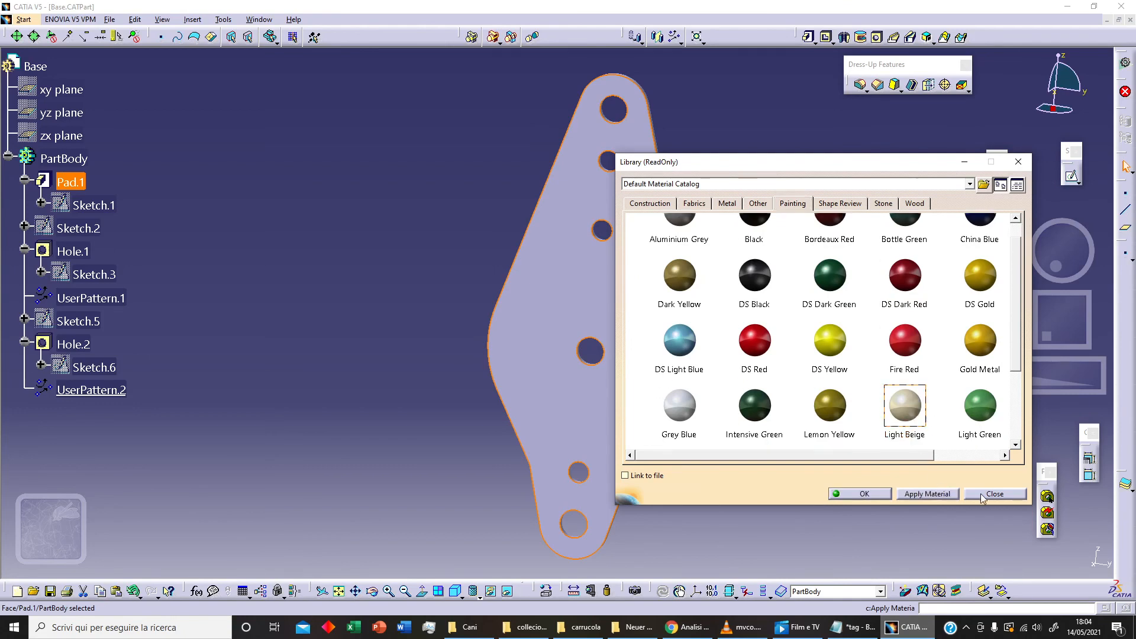
{"action": "left_click", "coordinate": [933, 495]}
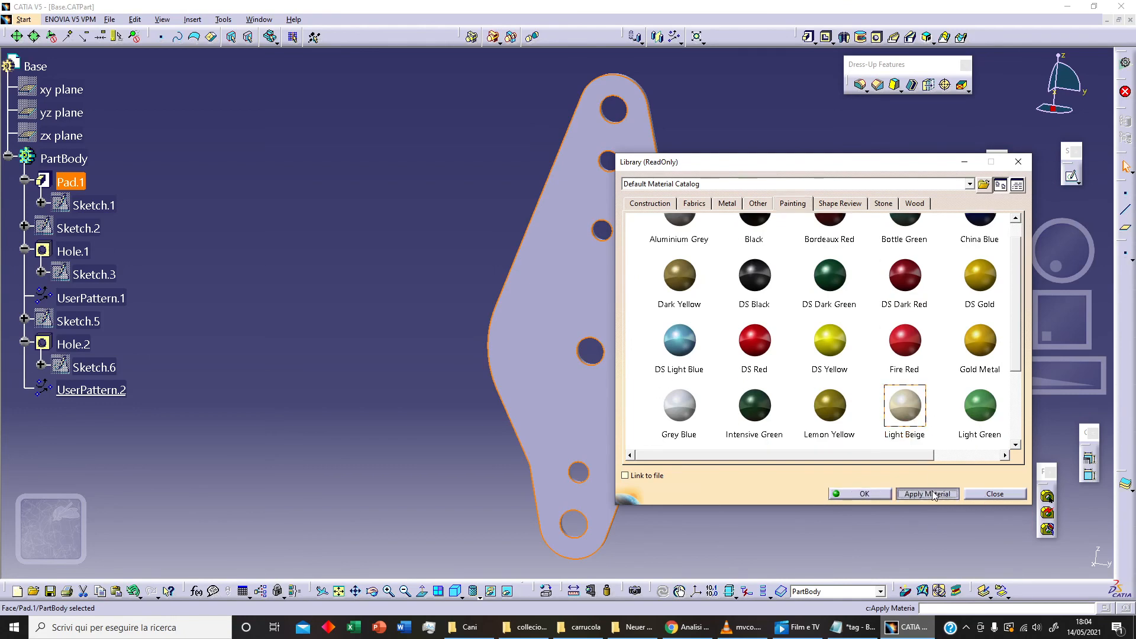
{"action": "left_click", "coordinate": [864, 494]}
{"action": "mouse_move", "coordinate": [812, 324]}
{"action": "middle_mouse_down"}
{"action": "mouse_move", "coordinate": [768, 317]}
{"action": "mouse_move", "coordinate": [749, 330]}
{"action": "middle_mouse_up"}
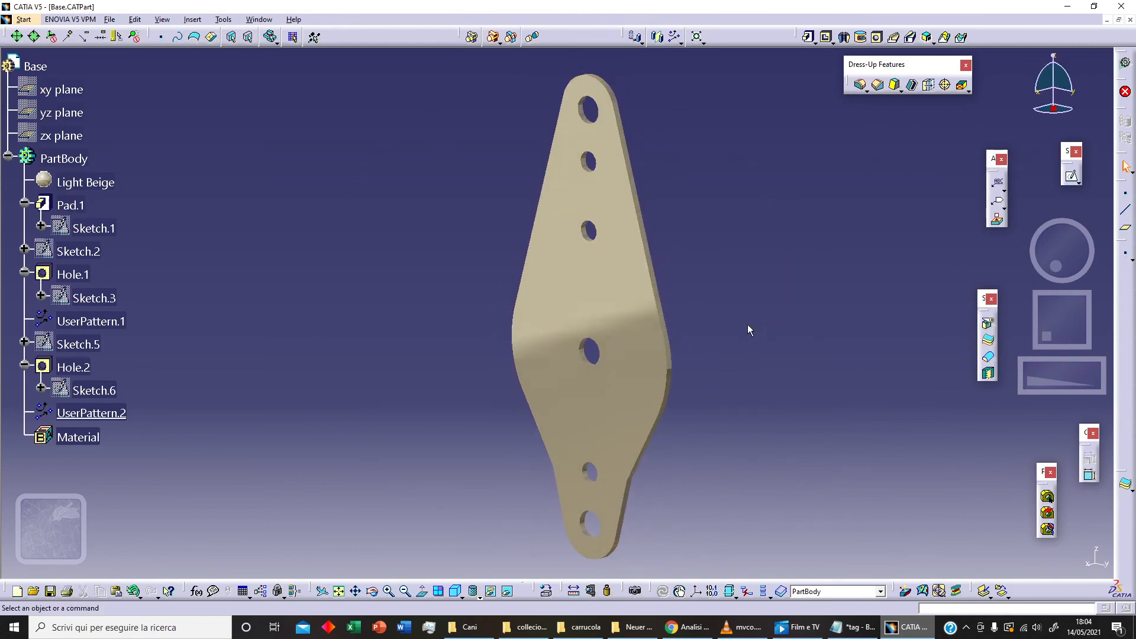
Save the part as Base in CATPart format in the carrucola folder, overwriting the existing file
{"action": "left_click", "coordinate": [110, 19]}
{"action": "left_click", "coordinate": [141, 110]}
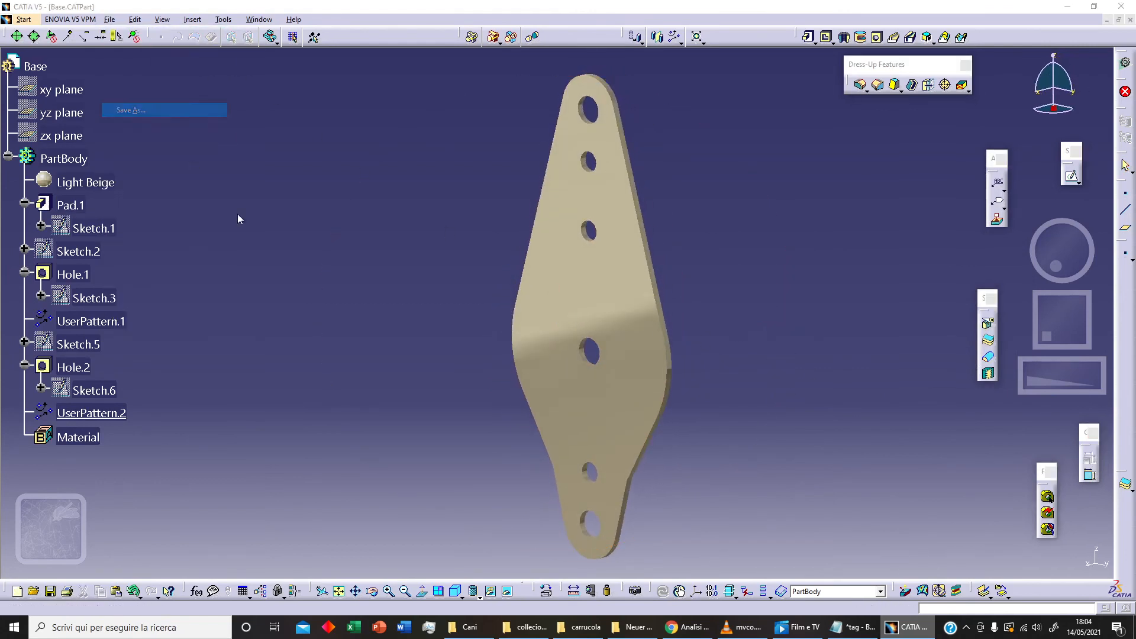
{"action": "left_click", "coordinate": [819, 459]}
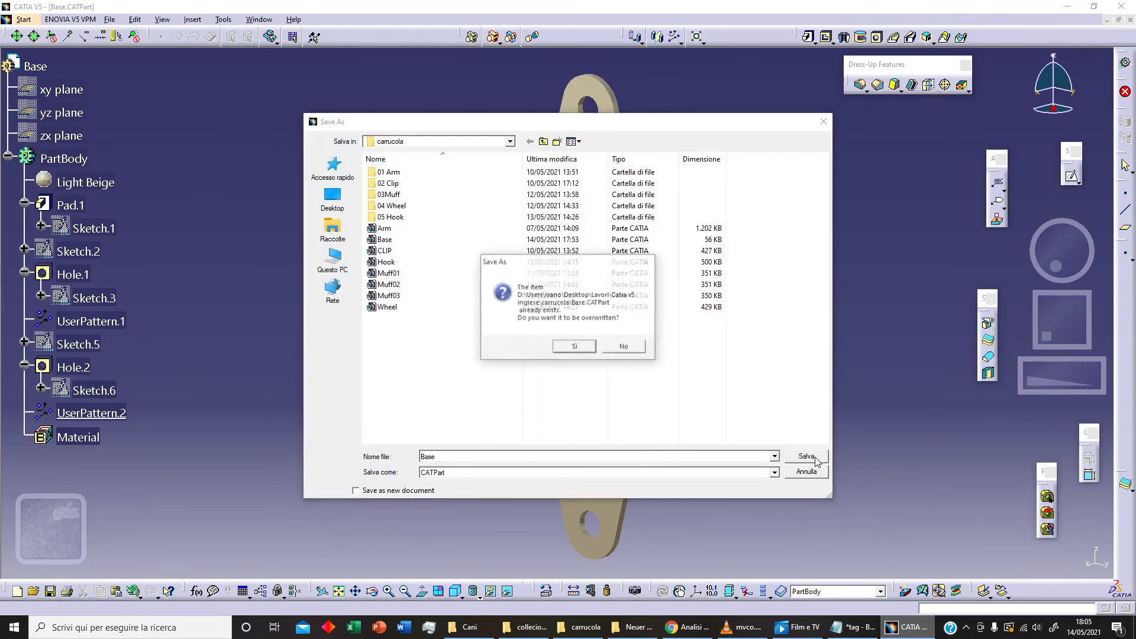
{"action": "left_click", "coordinate": [582, 349]}
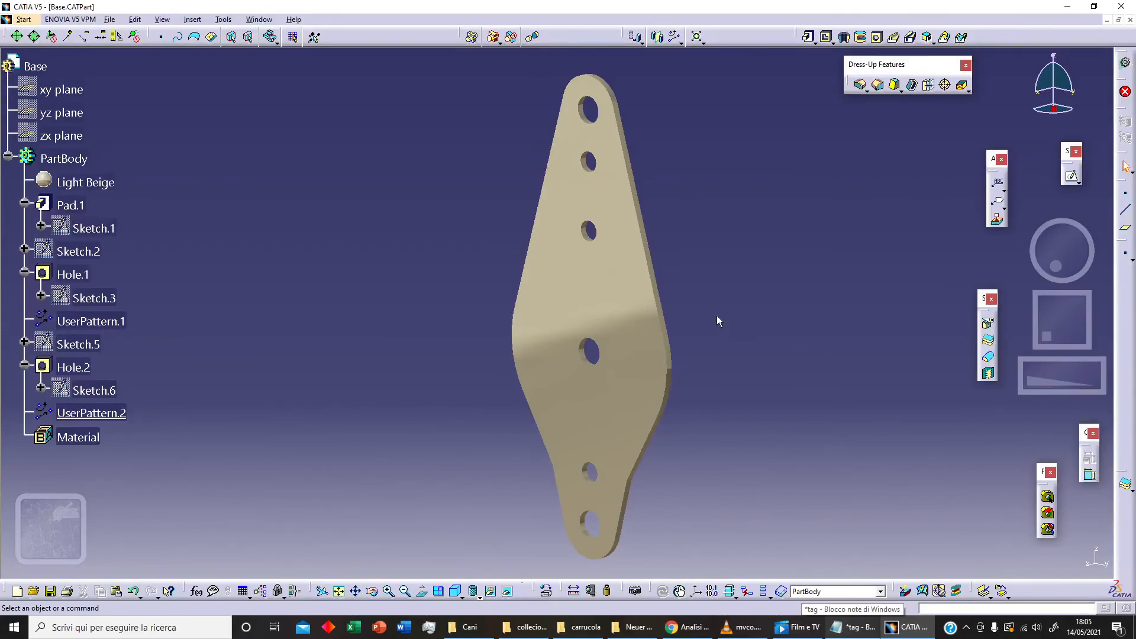
{"action": "middle_click_drag", "start_coordinate": [716, 315], "coordinate": [777, 351]}
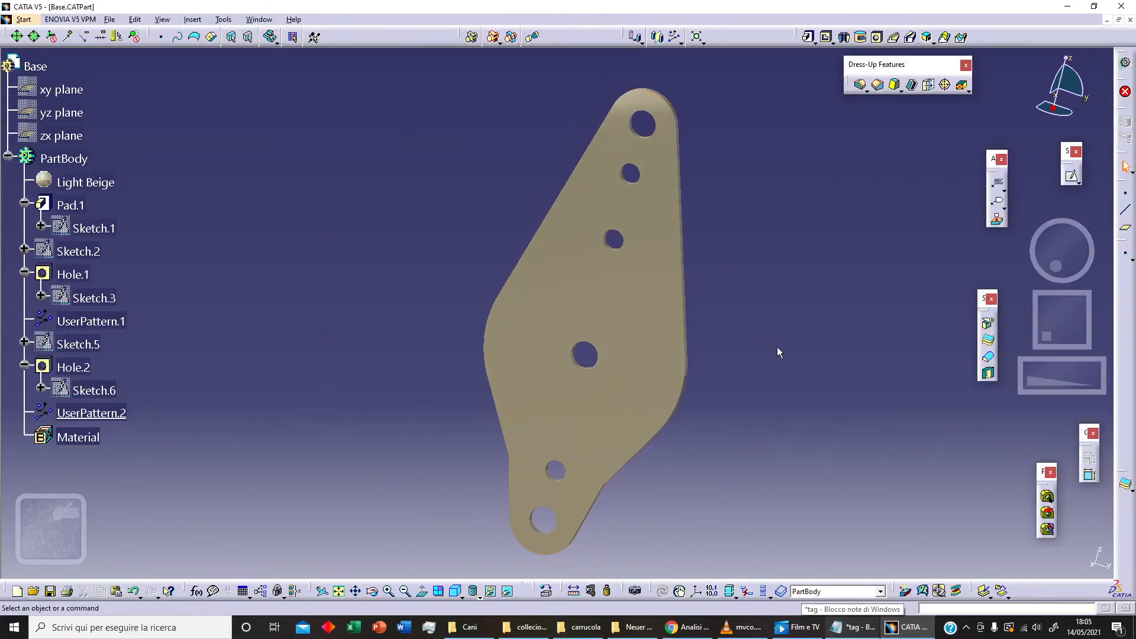